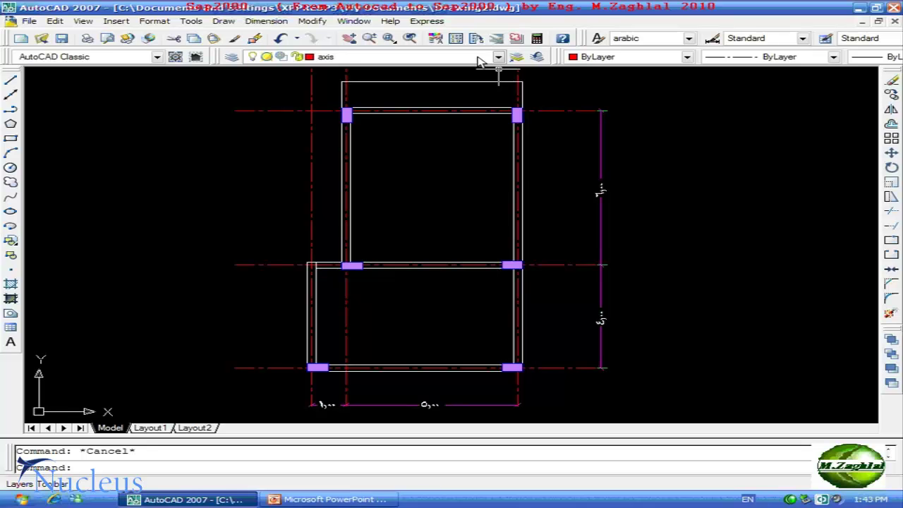
Step: Create the layer 'sapbeams' with colour 31 and the solid linetype 0
click(233, 58)
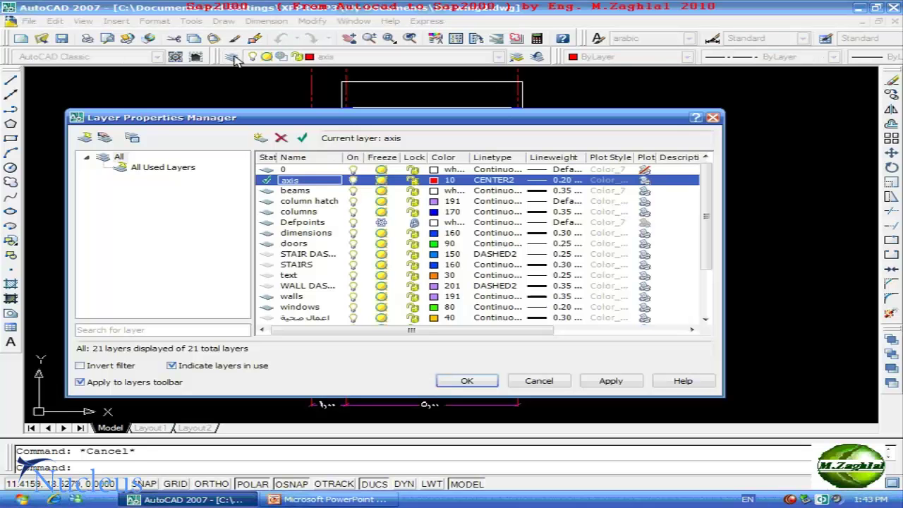
click(261, 138)
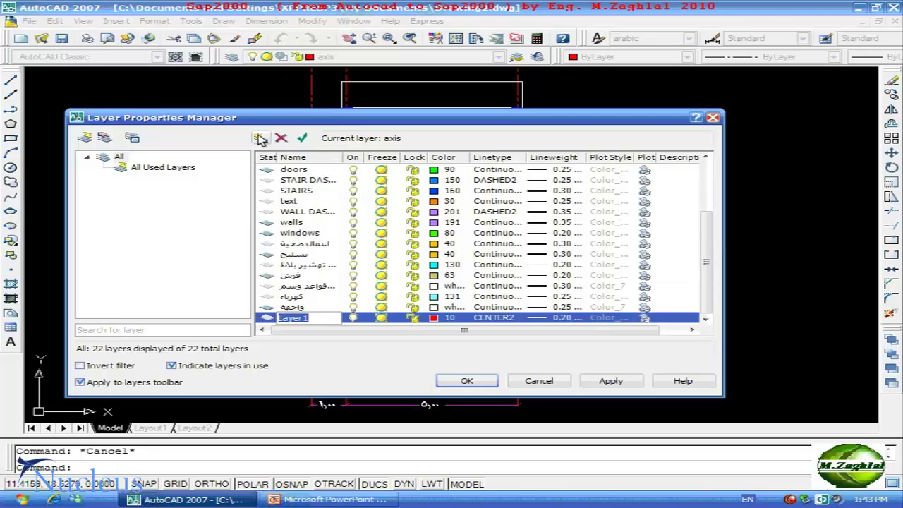
text(sap)
text(beams)
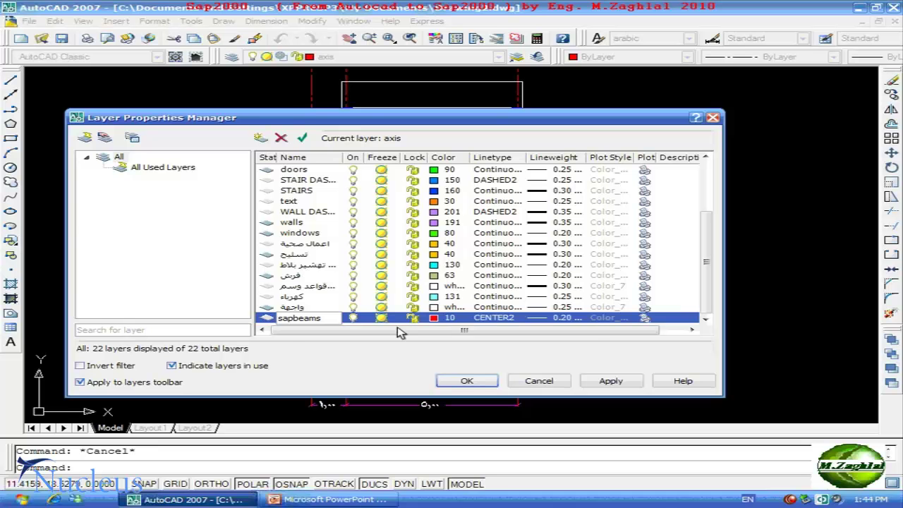
click(438, 319)
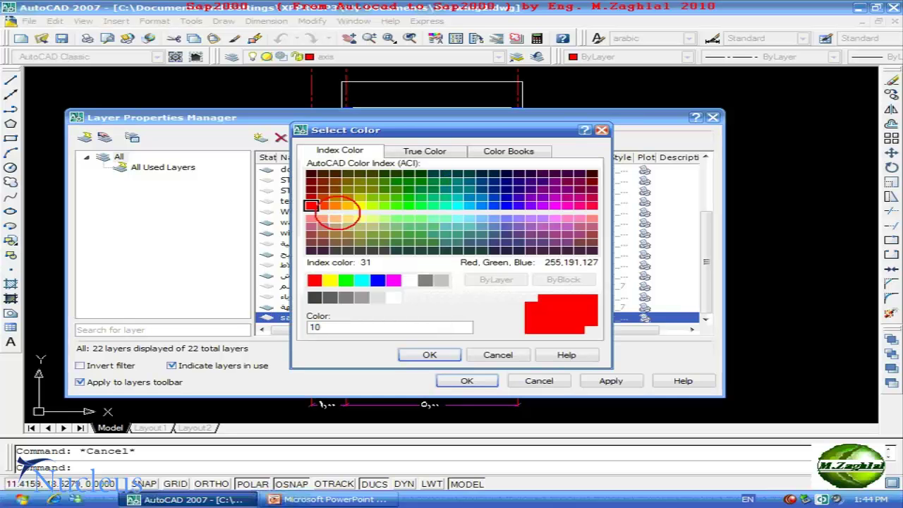
click(335, 219)
click(430, 355)
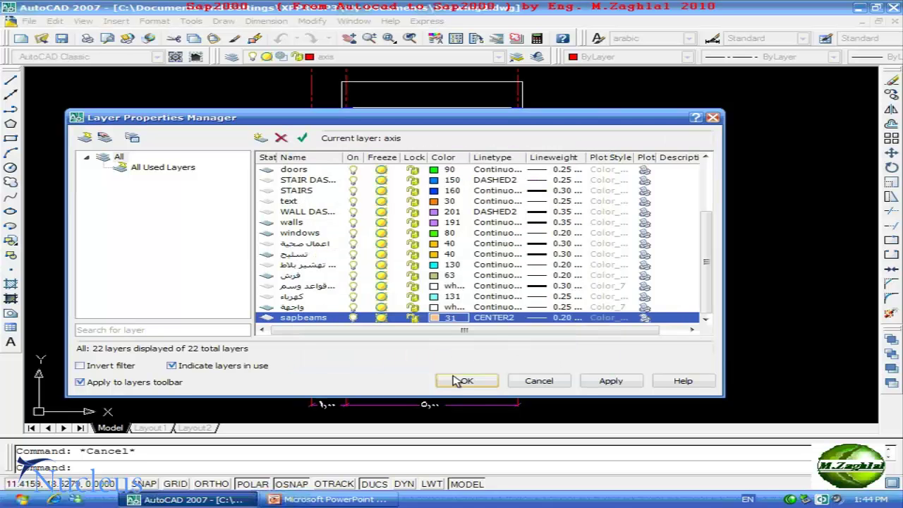
click(491, 319)
click(492, 319)
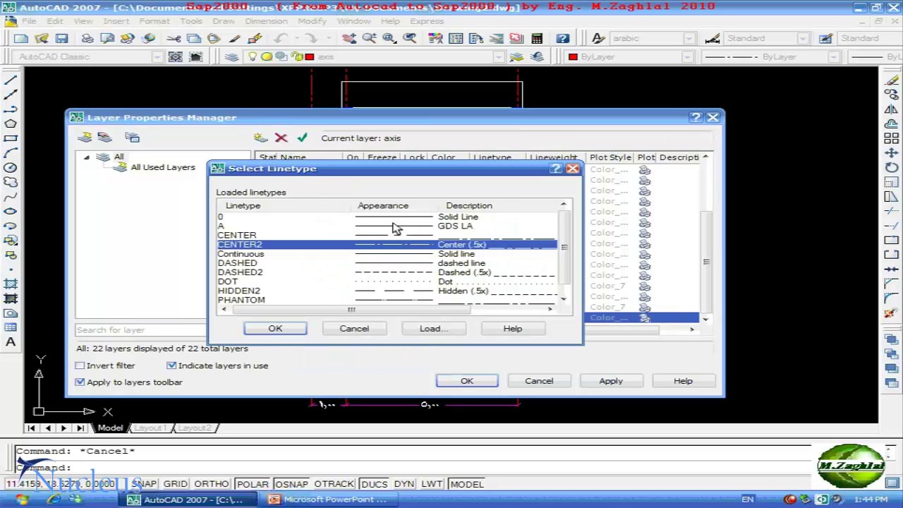
click(371, 218)
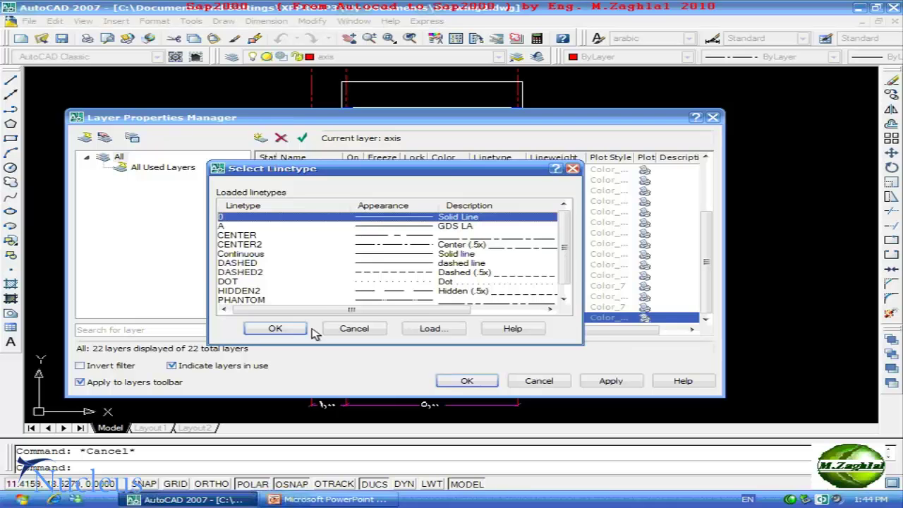
click(275, 328)
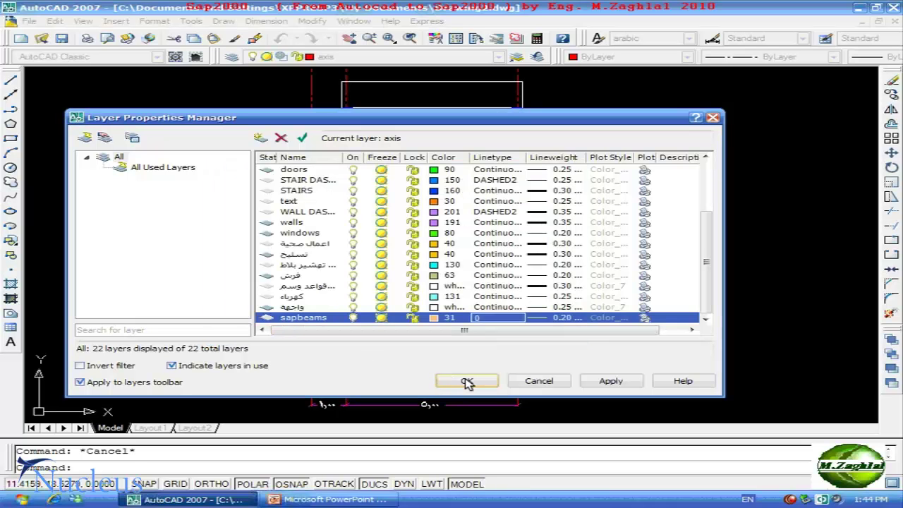
Step: Add a new layer 'sapshells' with colour 101
click(261, 138)
text(s)
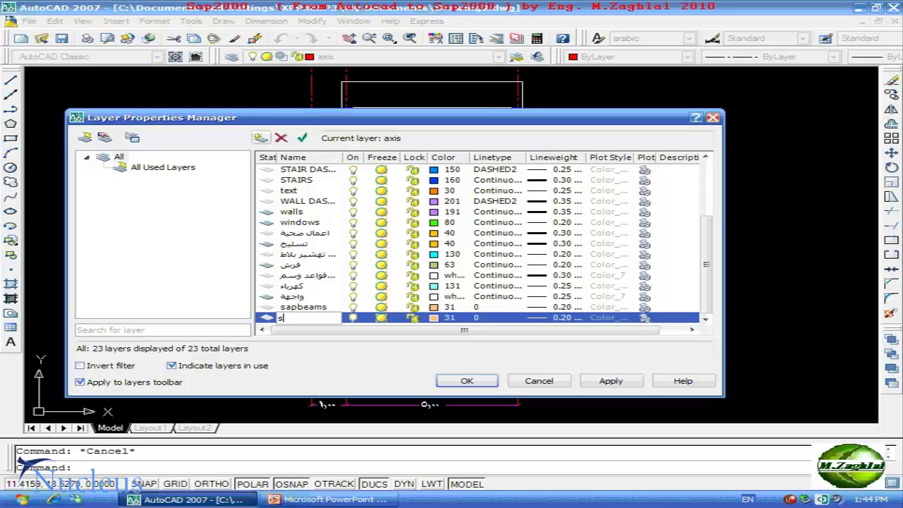
text(ap)
text(sh)
text(ells)
click(437, 319)
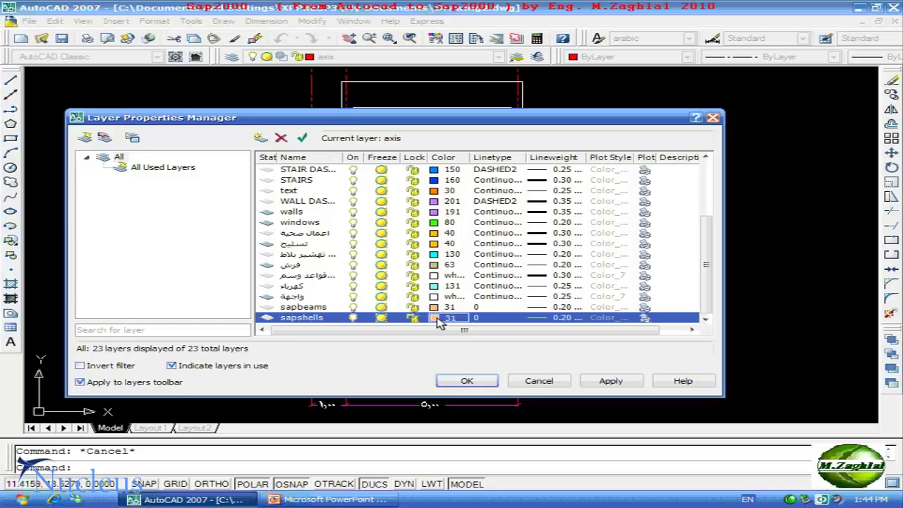
click(439, 322)
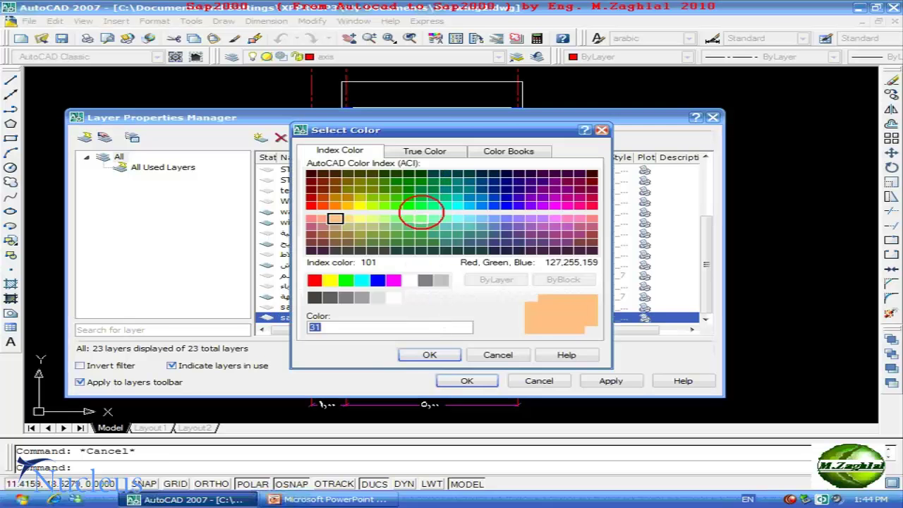
click(421, 218)
click(429, 355)
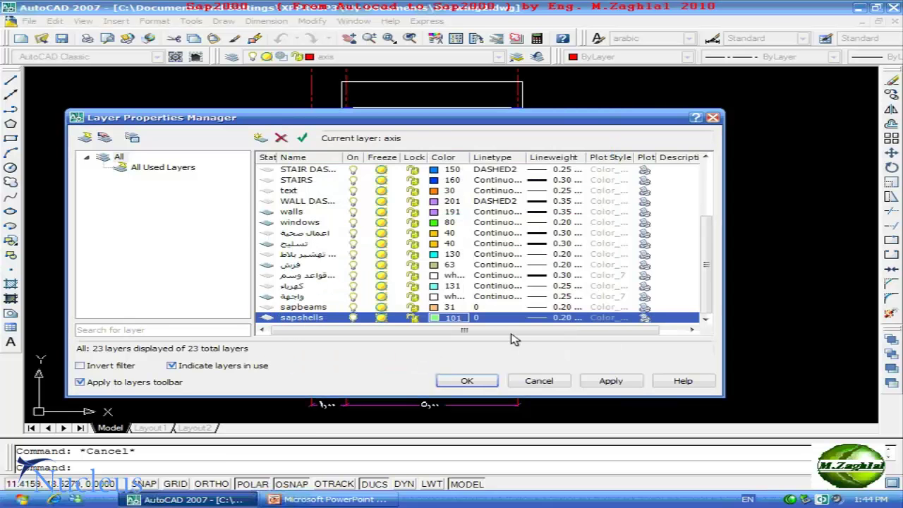
Step: Make sapbeams the current layer and apply the layer changes
click(302, 309)
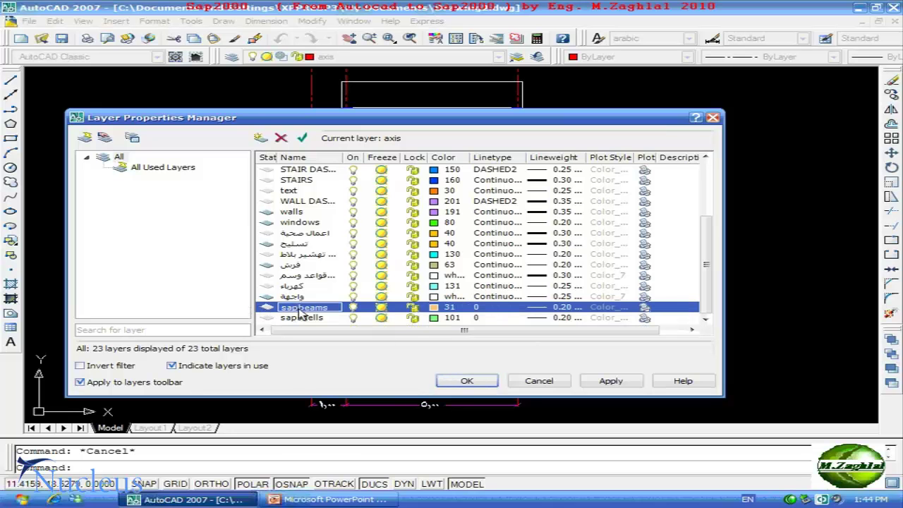
click(303, 137)
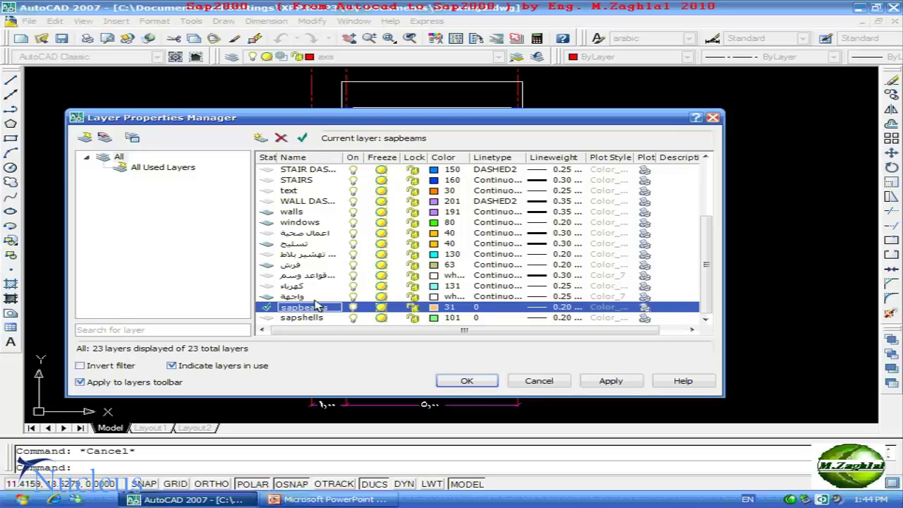
click(465, 380)
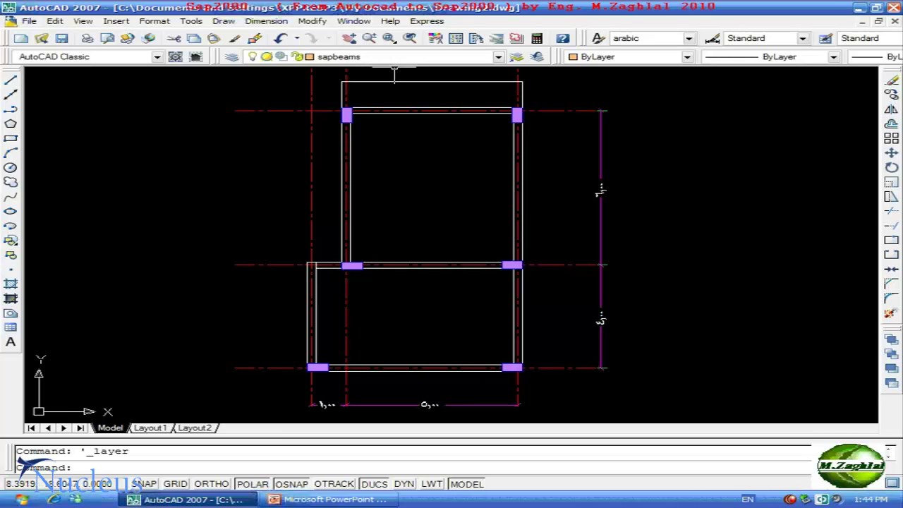
Step: Start a line from the lower-left column to the lower-right and upper-right columns
click(10, 83)
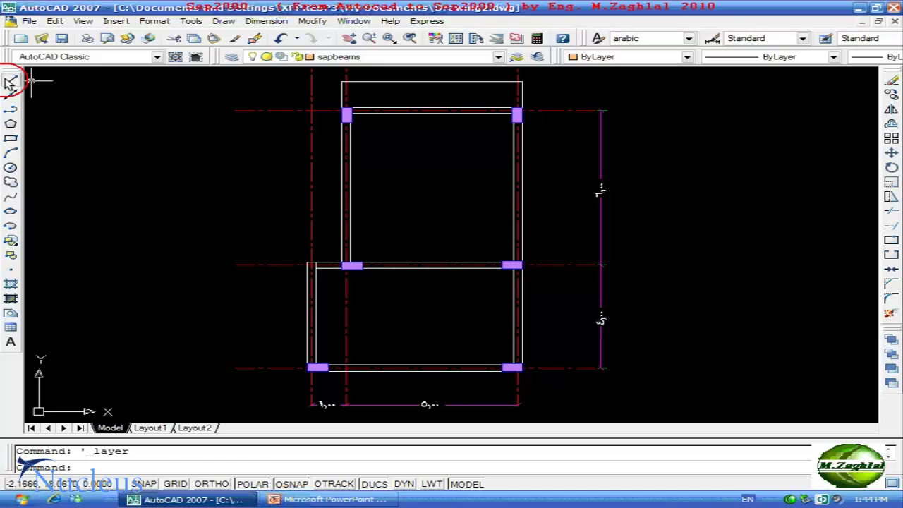
scroll(313, 403, up, 3)
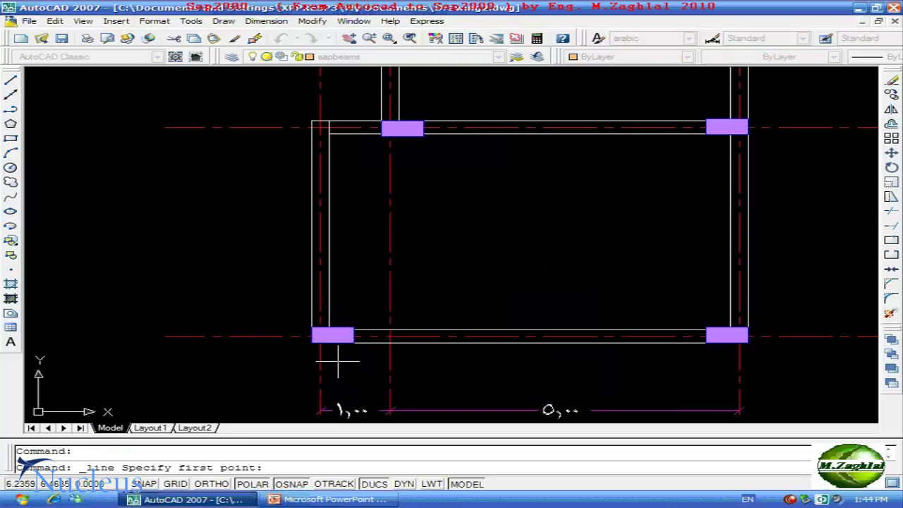
click(320, 336)
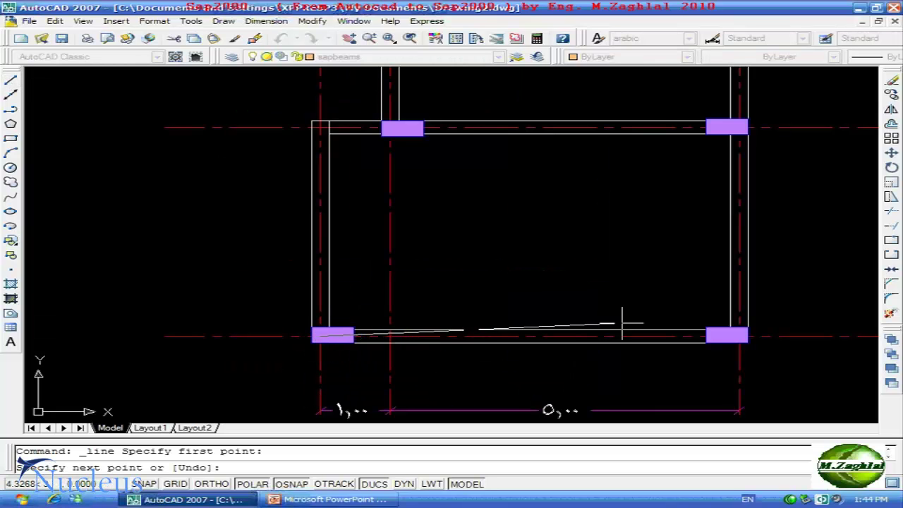
click(746, 337)
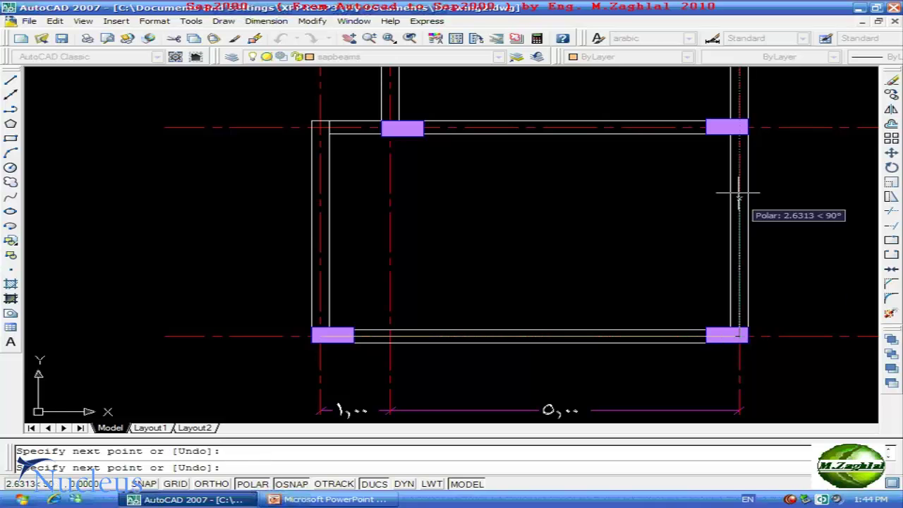
click(738, 126)
Step: Continue the line along the right column, the upper beam and the right column box, then end it
middle_drag(685, 120, 571, 375)
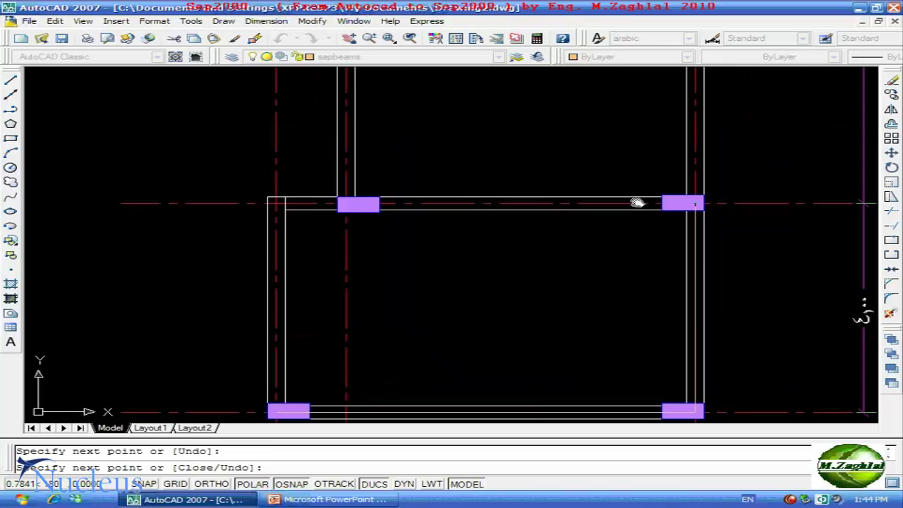
middle_drag(581, 274, 571, 362)
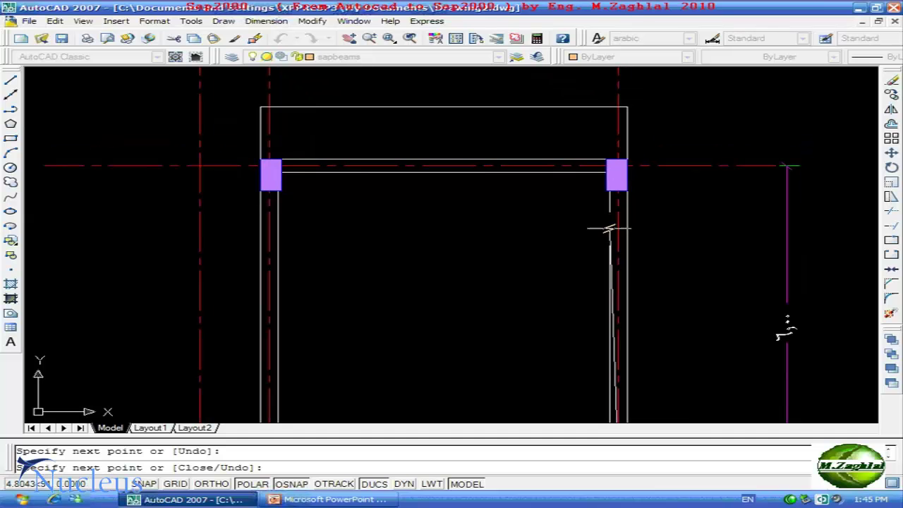
click(618, 167)
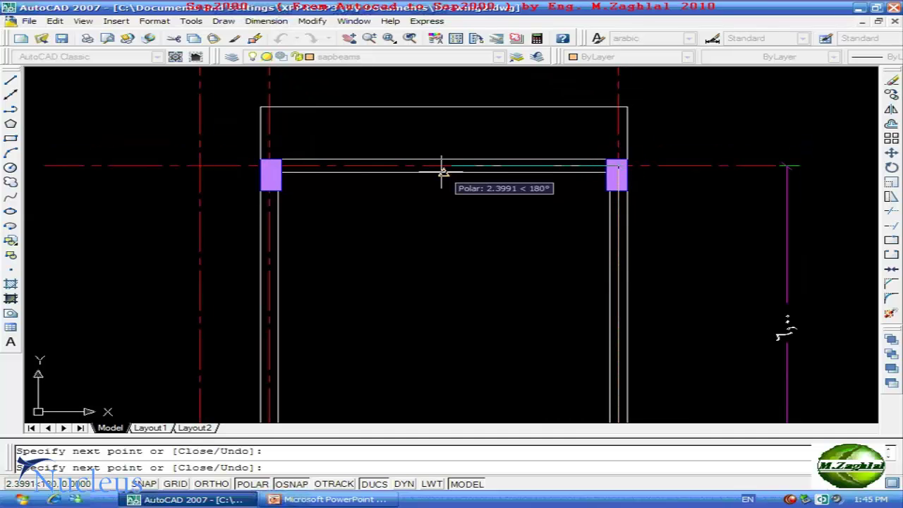
click(262, 166)
middle_drag(262, 167, 306, 310)
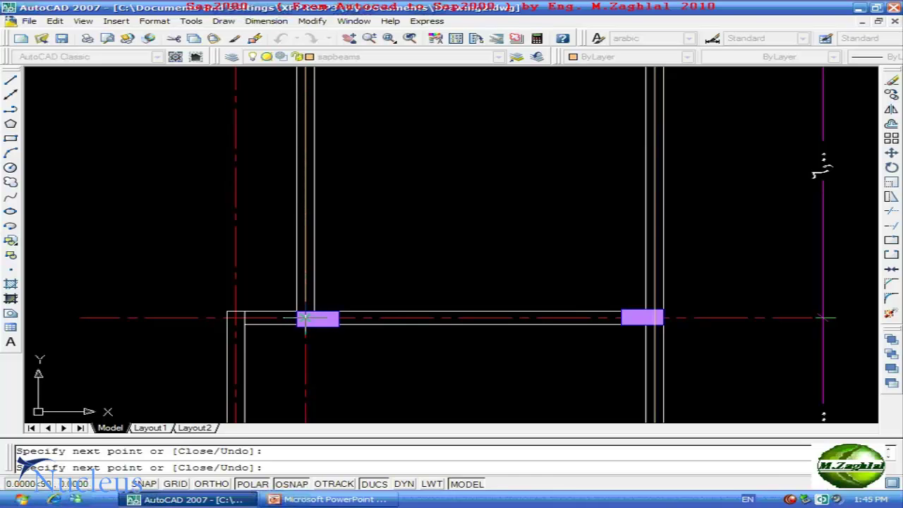
click(654, 319)
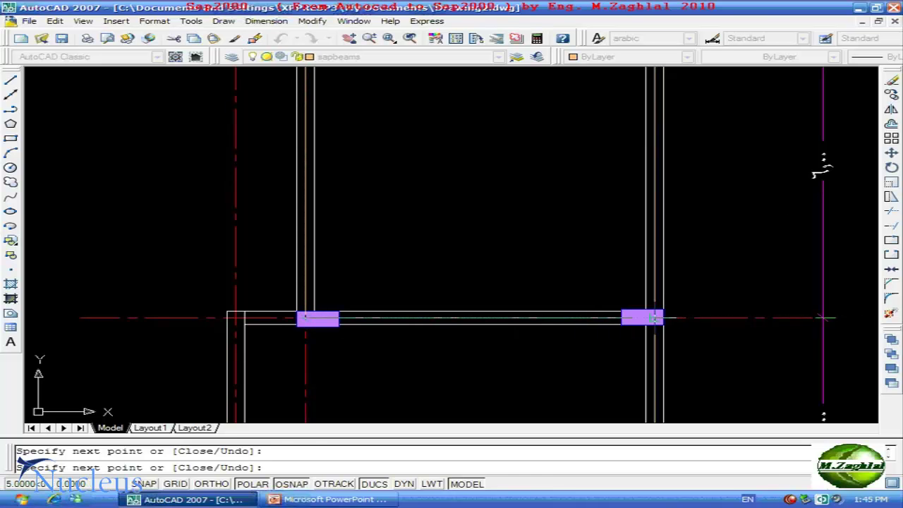
key(Return)
key(Return)
middle_drag(398, 314, 494, 139)
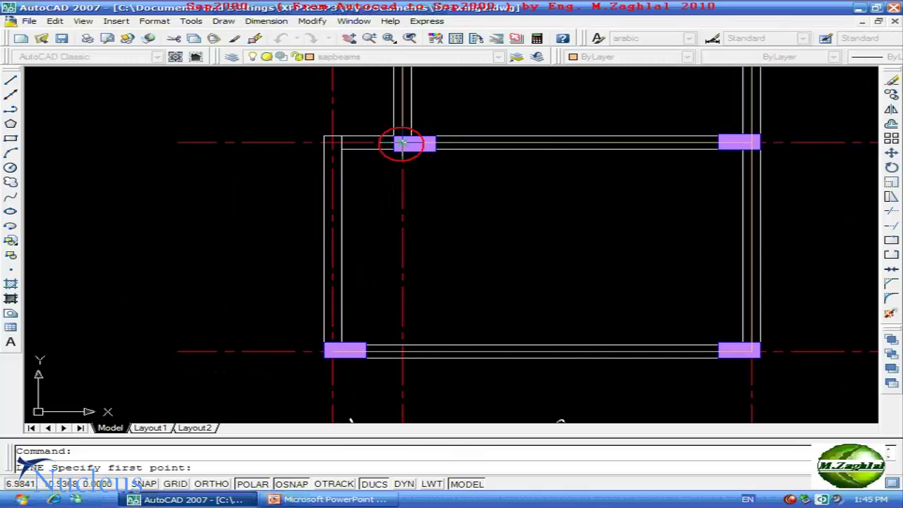
Step: Draw the left beam line from the upper junction through the top-left corner to the lower-left column
click(401, 143)
click(332, 144)
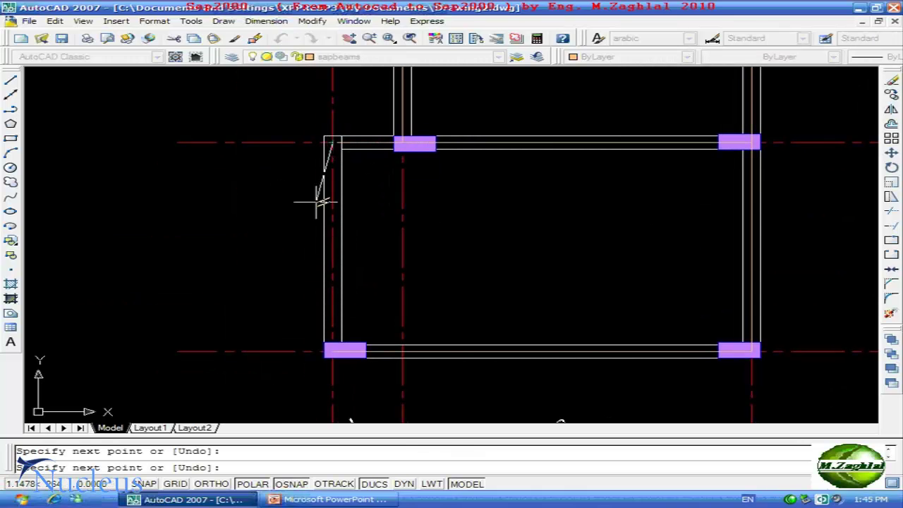
click(333, 350)
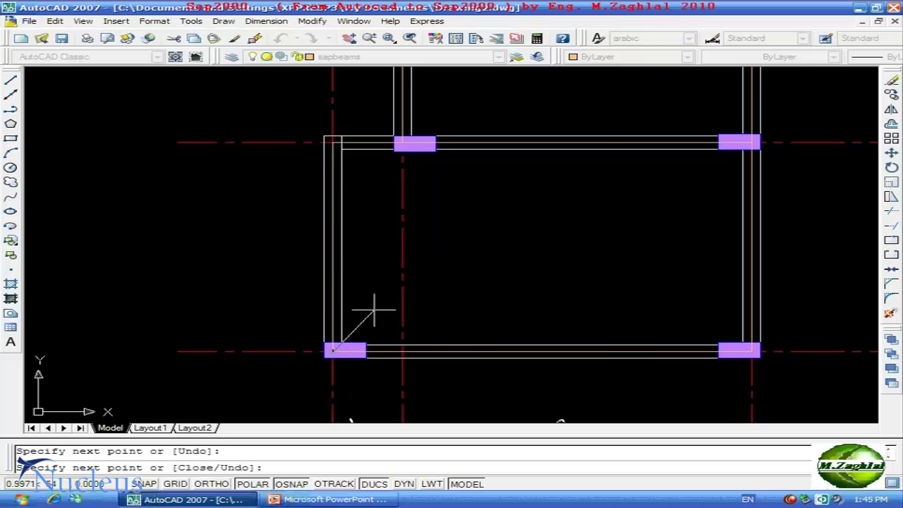
key(Return)
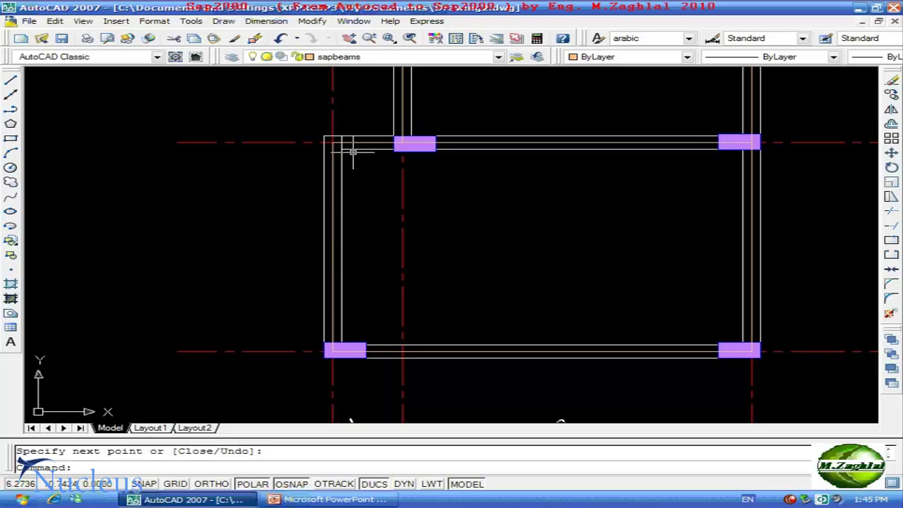
Step: Bring the upper bay back into view and open the layer list
scroll(351, 140, up, 3)
scroll(350, 140, up, 2)
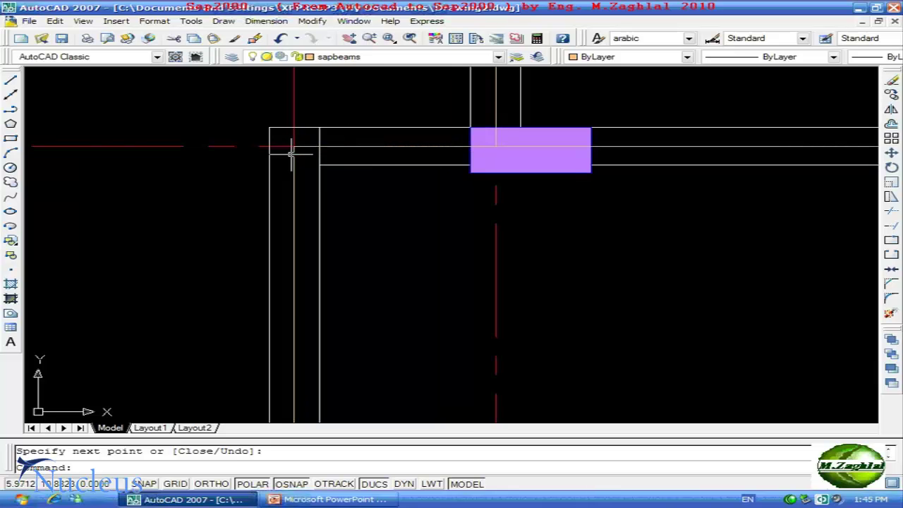
scroll(292, 148, down, 6)
mouse_move(367, 150)
middle_down()
mouse_move(398, 198)
mouse_move(337, 259)
mouse_move(355, 189)
middle_up()
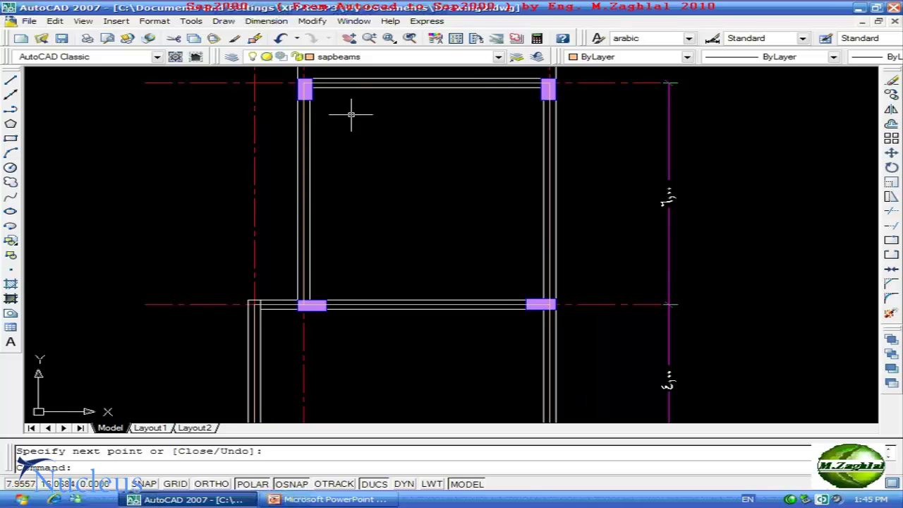
click(346, 57)
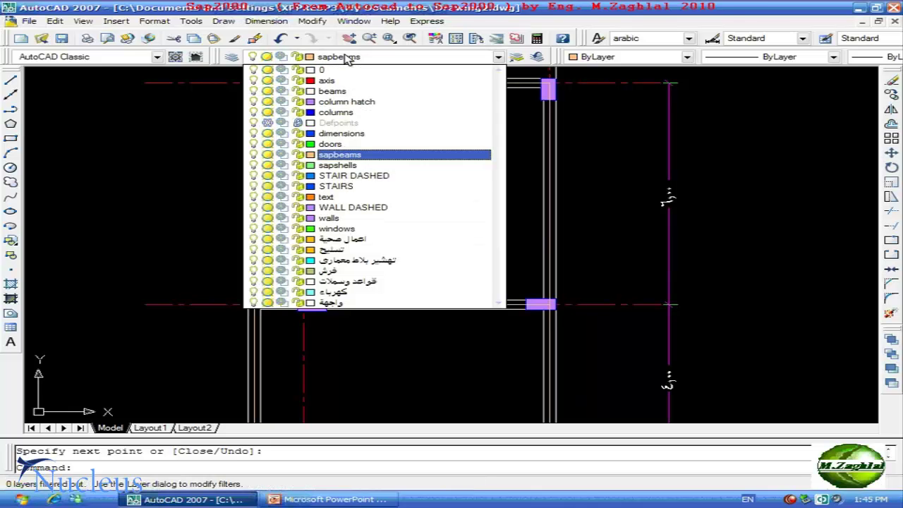
Step: Make sapshells current and start 3D Face from Draw > Modeling > Meshes
click(355, 166)
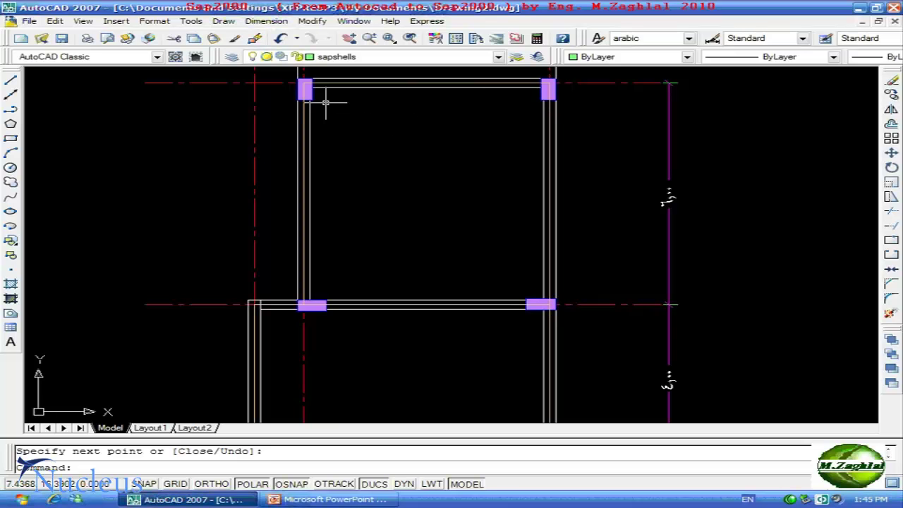
click(223, 21)
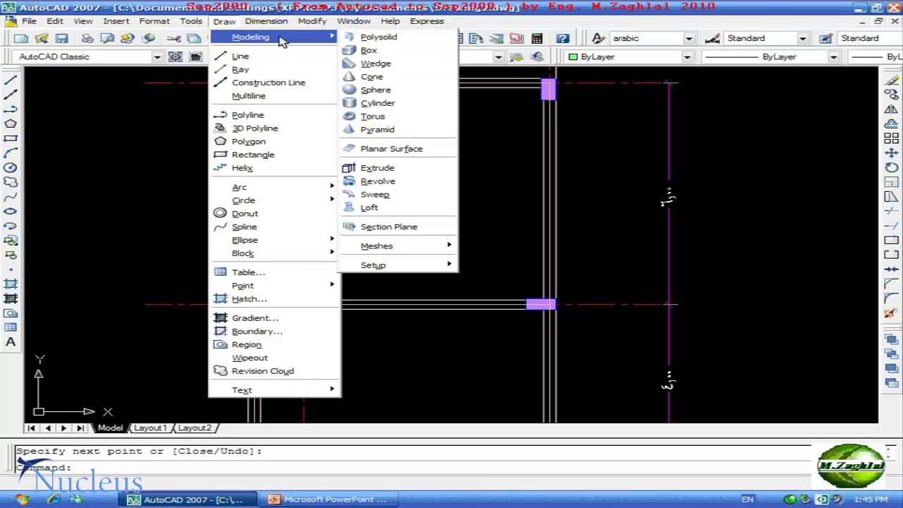
mouse_move(275, 37)
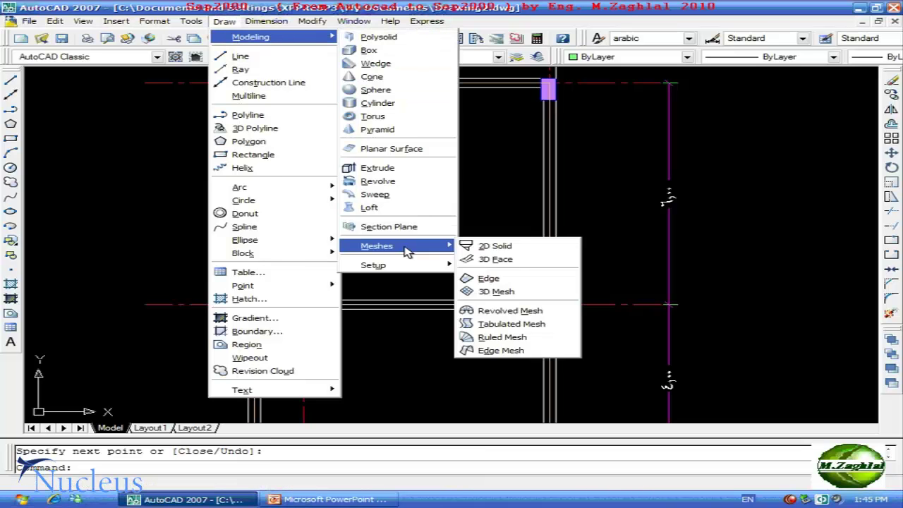
mouse_move(377, 245)
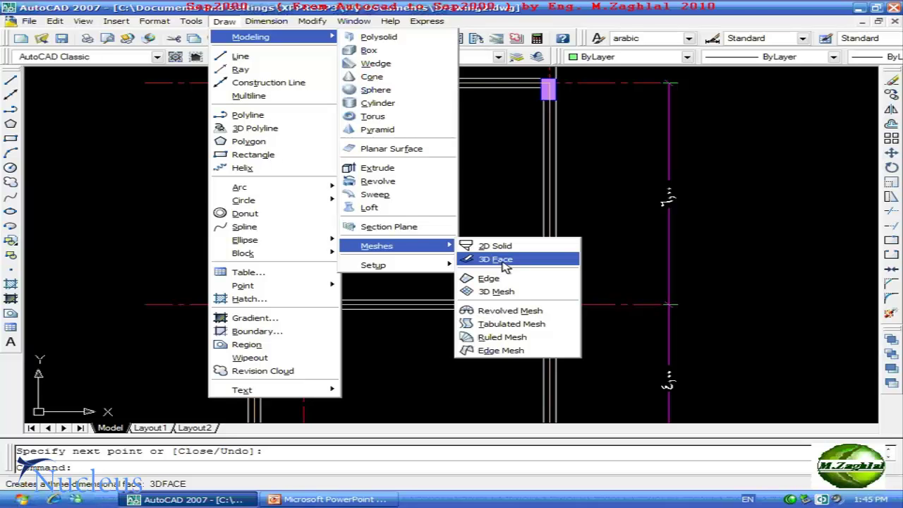
click(505, 265)
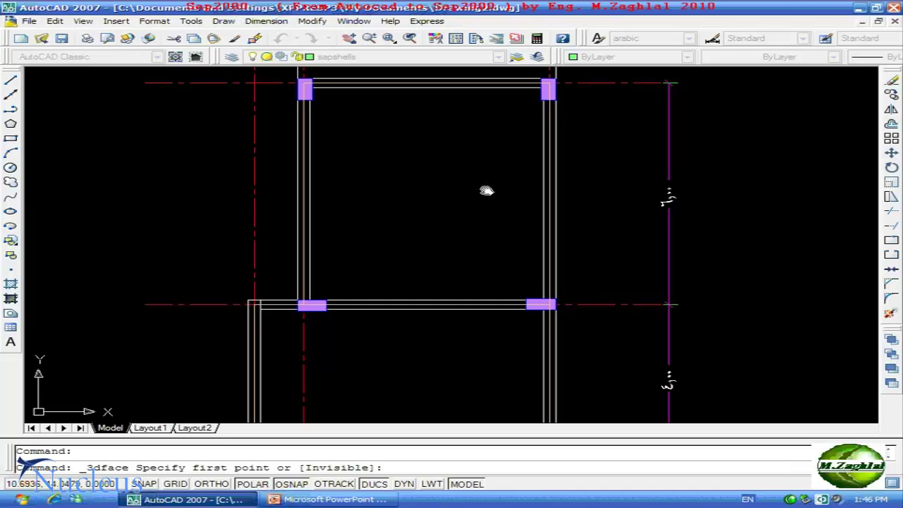
Step: Draw a 3D face across the 5.00 bay using the lower room's four column corners
middle_drag(486, 190, 484, 204)
middle_drag(474, 363, 489, 279)
click(550, 323)
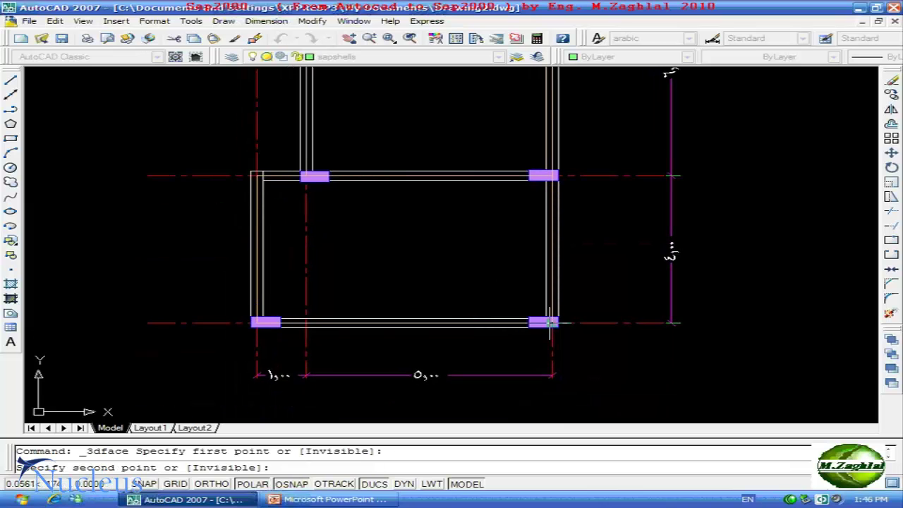
scroll(550, 323, up, 2)
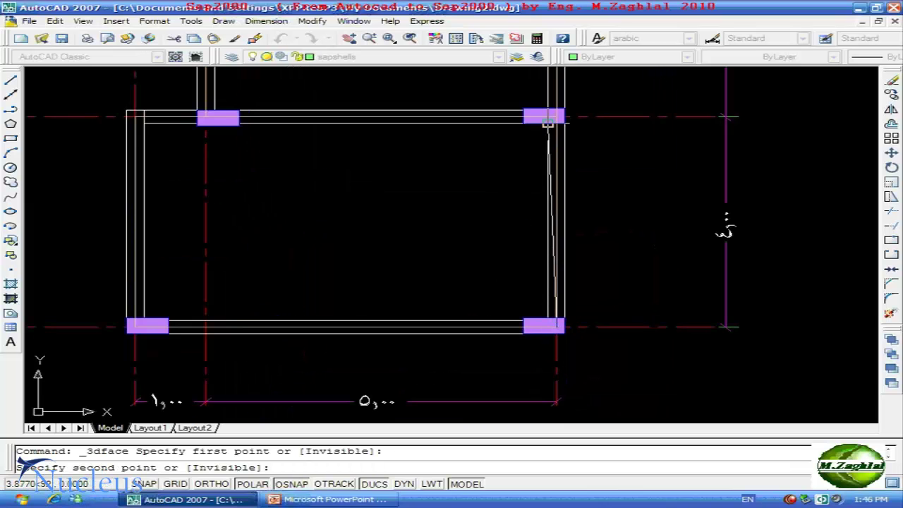
click(555, 117)
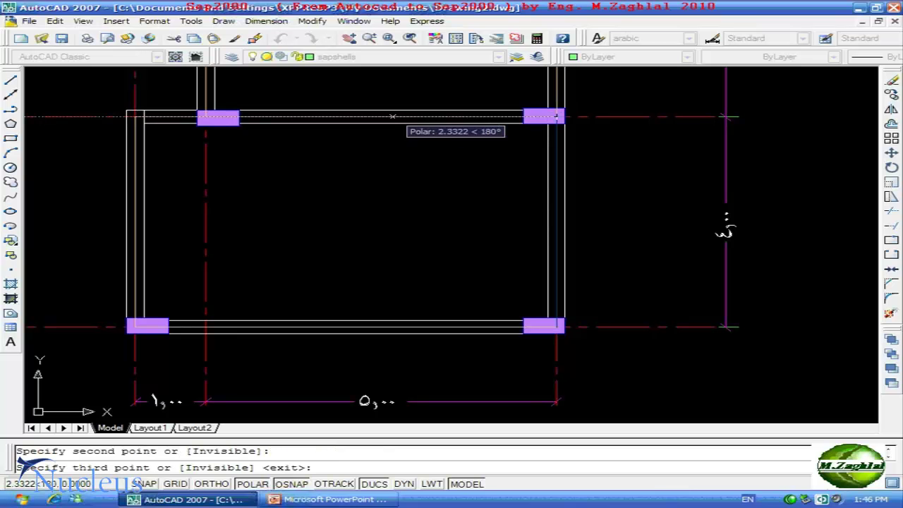
click(205, 117)
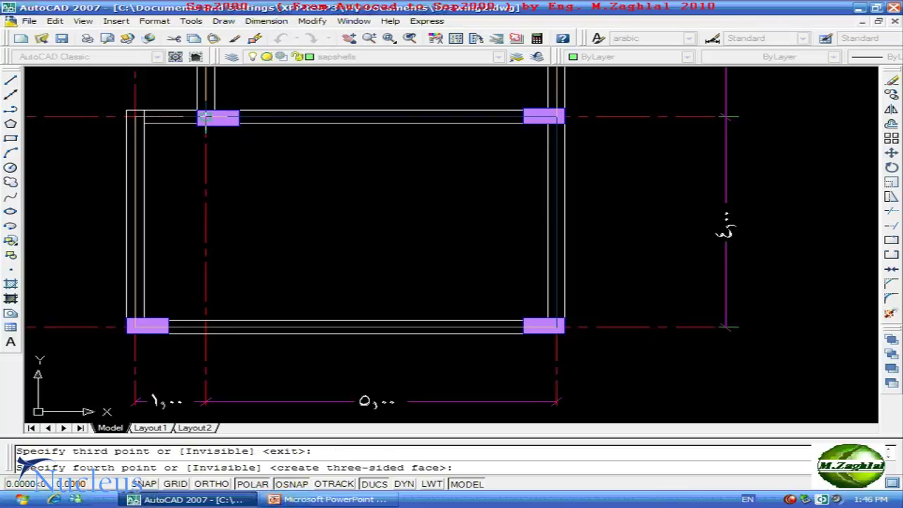
click(205, 326)
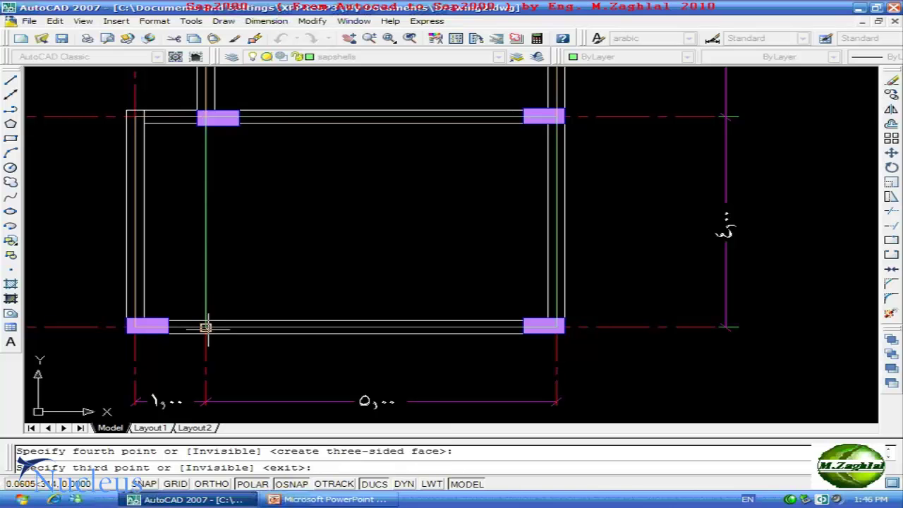
key(Return)
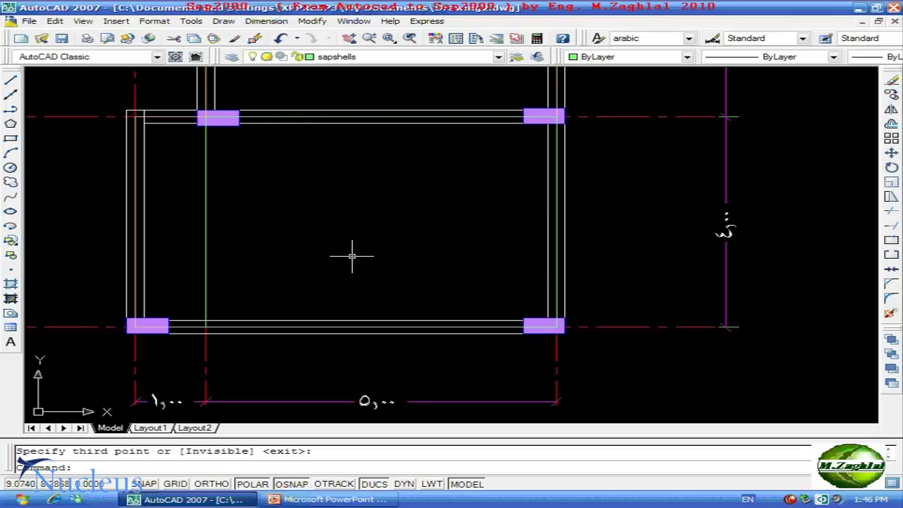
Step: Repeat 3DFACE to cover the 1.00 strip between the left columns and the outer edge
right_click(352, 257)
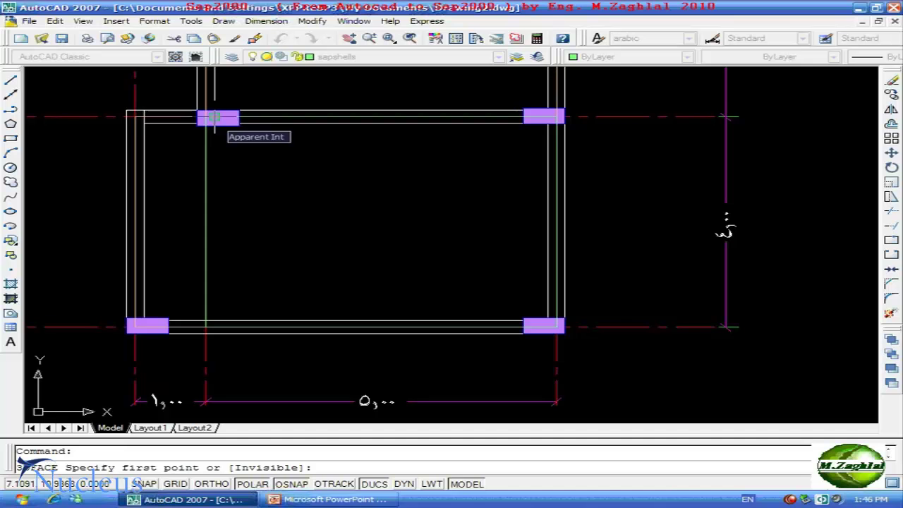
scroll(204, 115, up, 2)
click(204, 120)
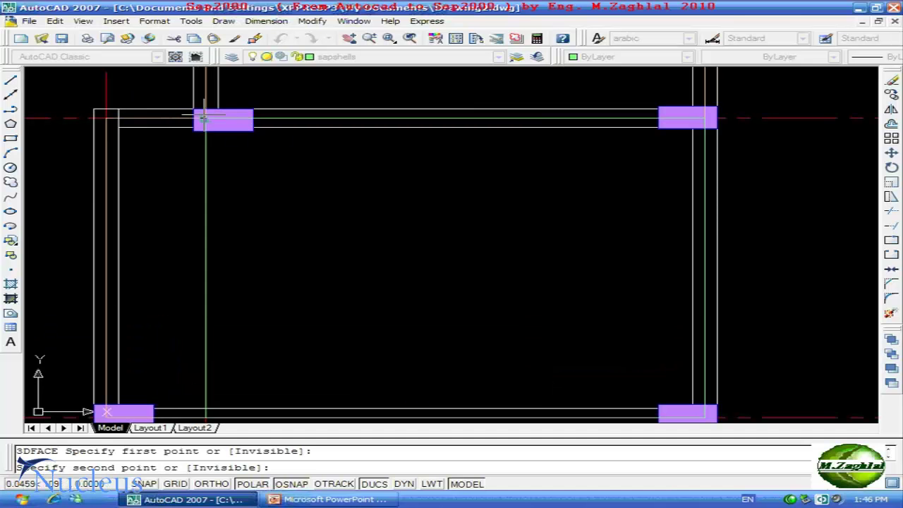
click(105, 118)
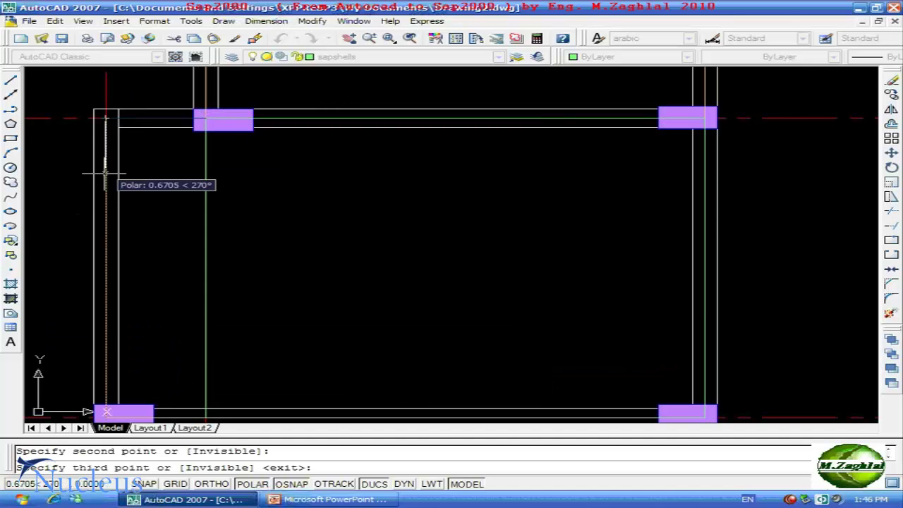
click(106, 412)
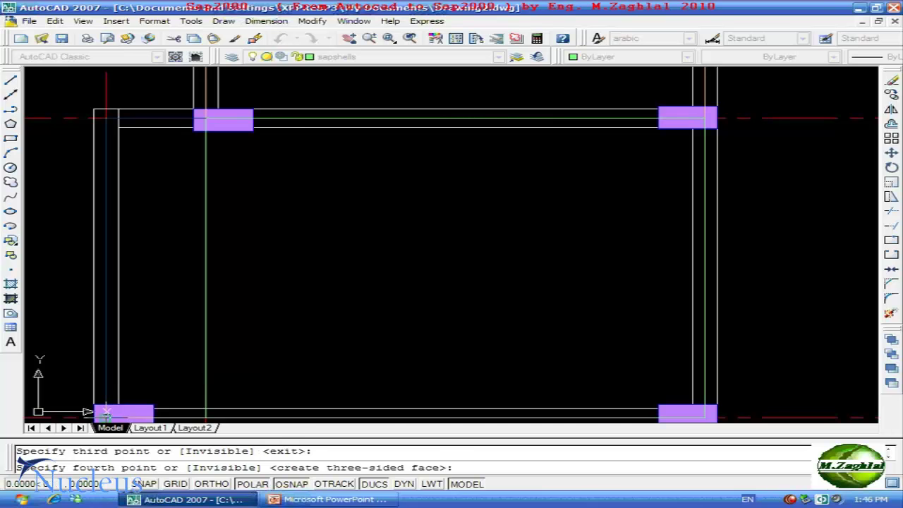
click(206, 415)
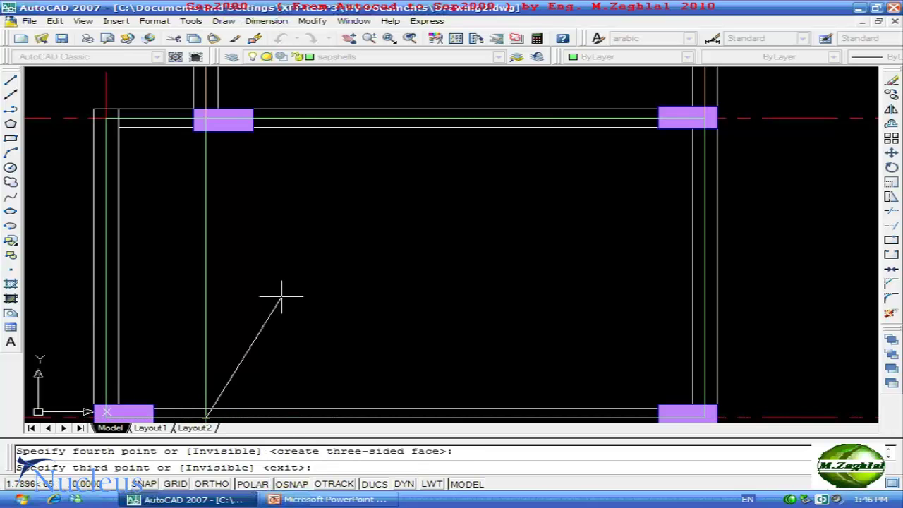
key(Return)
scroll(289, 233, down, 2)
scroll(272, 215, down, 2)
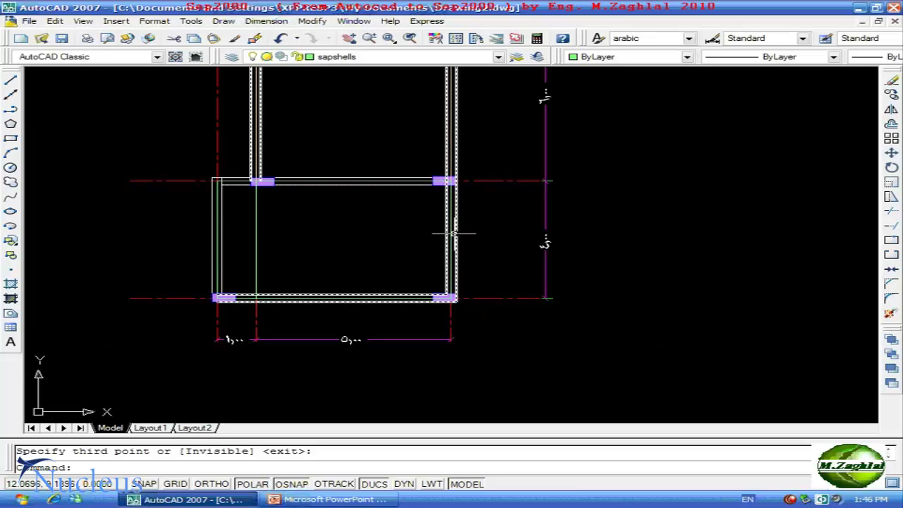
Step: Recentre the view on both rooms and open the View menu's visual styles
mouse_move(316, 175)
middle_down()
mouse_move(345, 225)
mouse_move(358, 279)
middle_up()
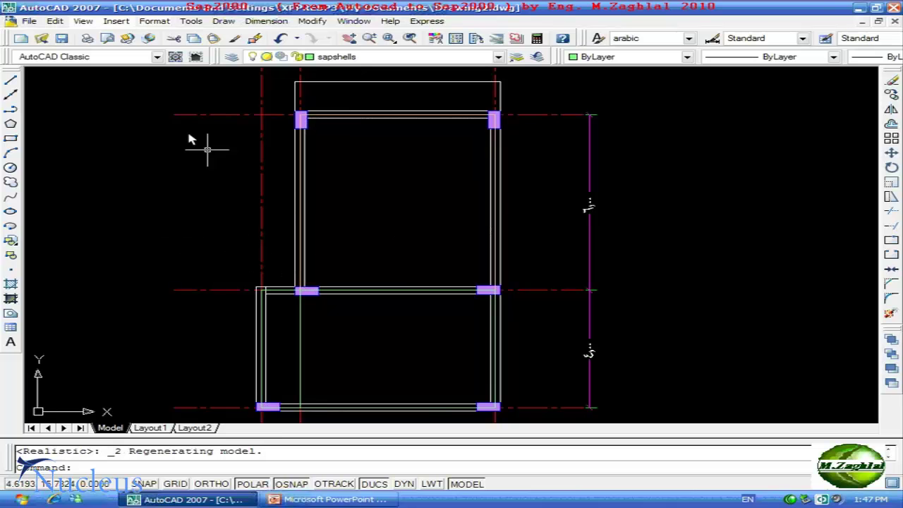
click(83, 21)
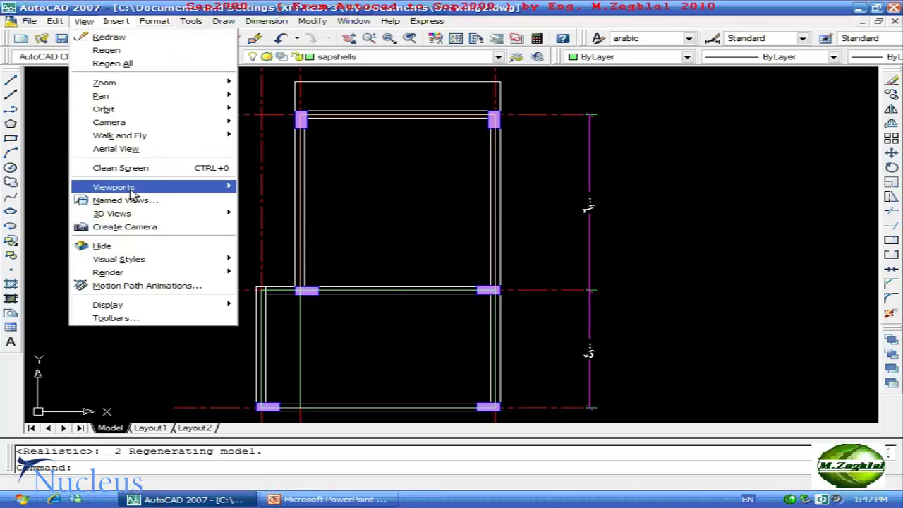
mouse_move(118, 259)
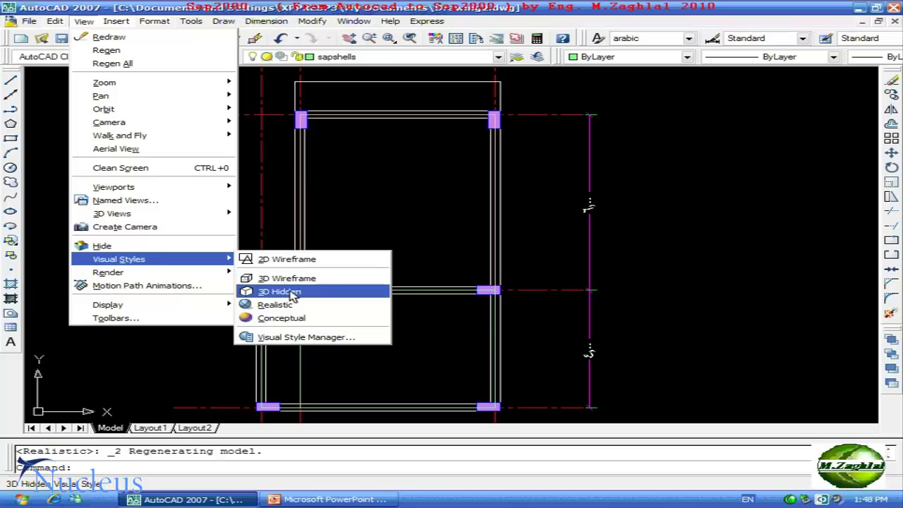
Step: Switch to the Realistic visual style so the lower slab faces show green
click(267, 305)
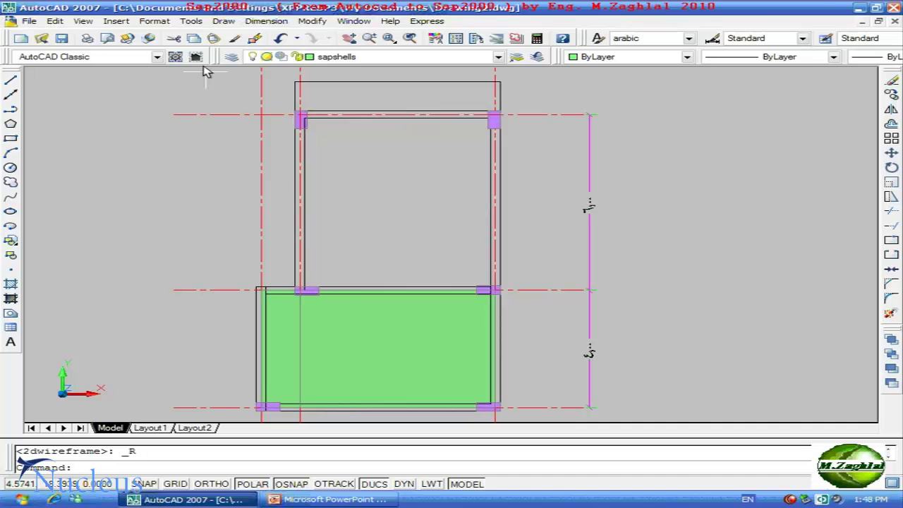
click(223, 22)
mouse_move(251, 36)
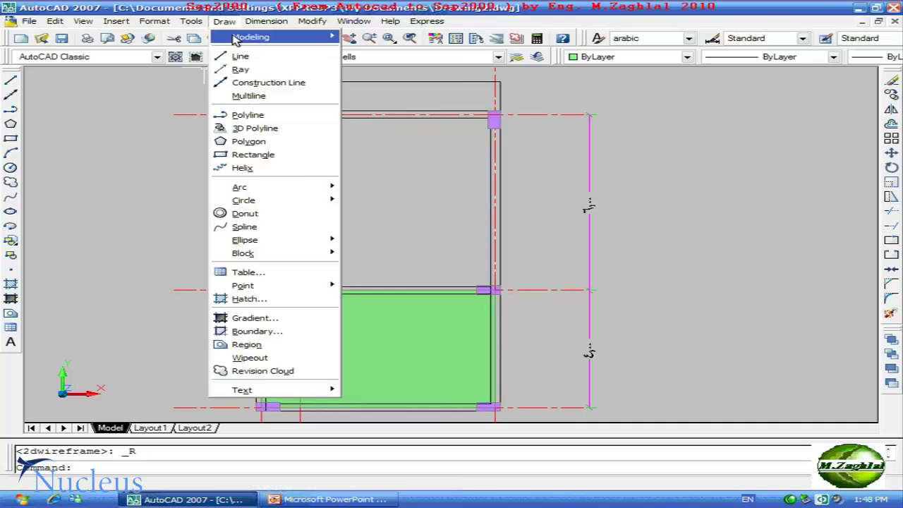
mouse_move(377, 246)
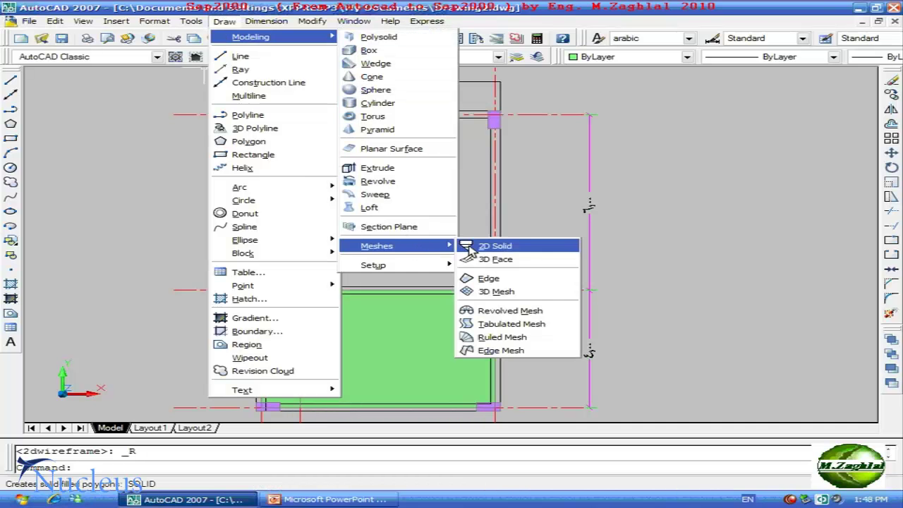
Step: Draw a 3D face over the upper room's slab through its four column corners
click(492, 260)
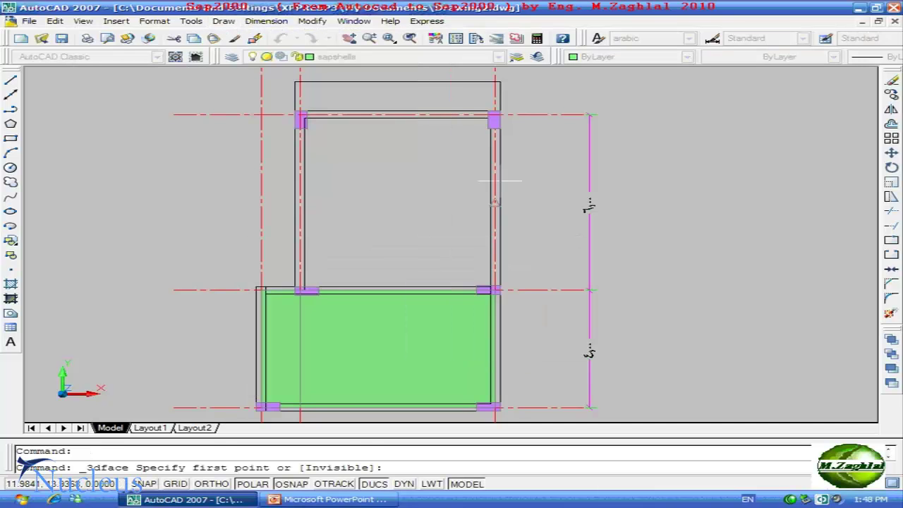
scroll(480, 125, up, 2)
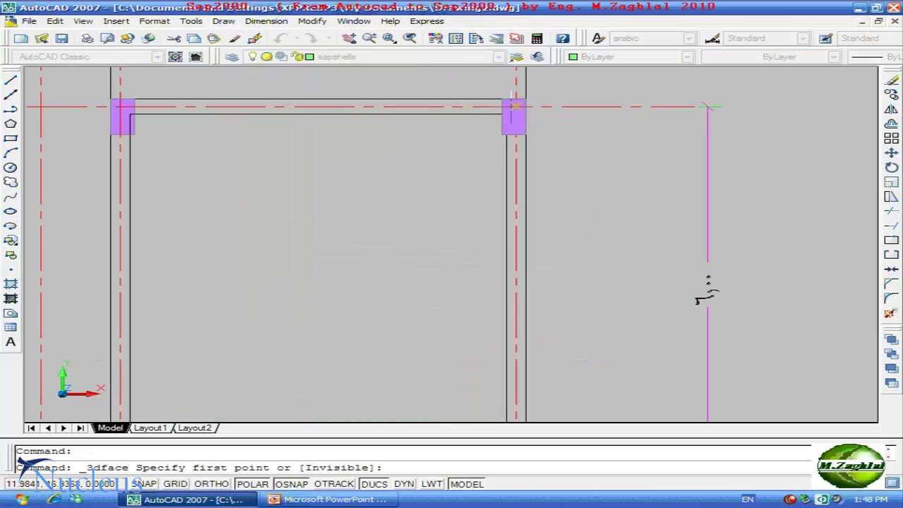
click(515, 107)
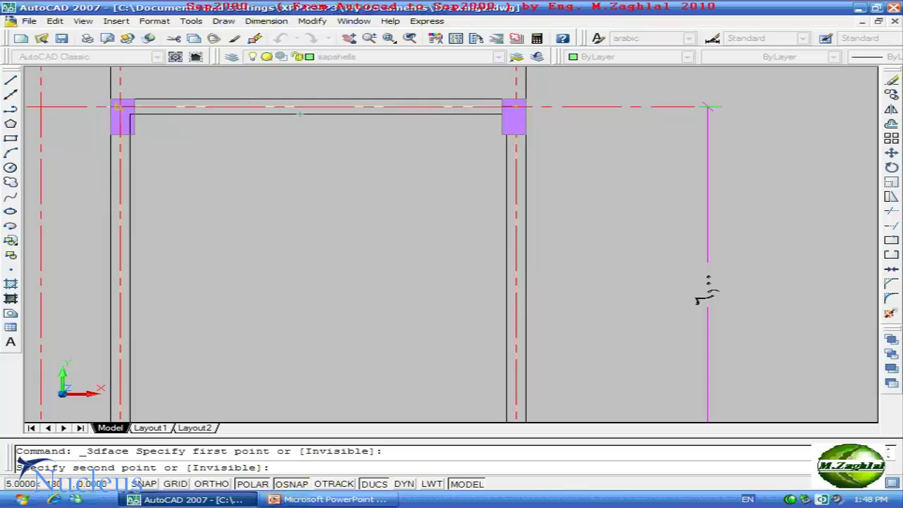
click(120, 107)
scroll(125, 151, down, 2)
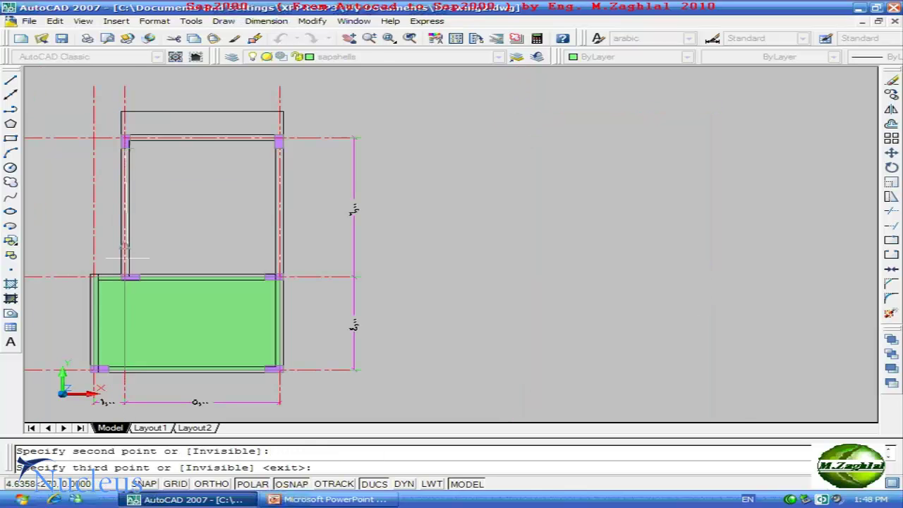
scroll(121, 279, up, 2)
scroll(122, 281, up, 1)
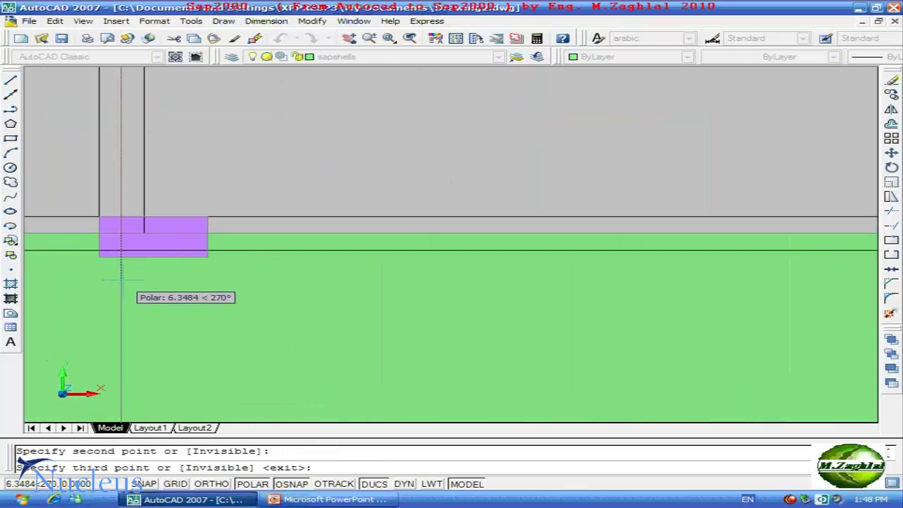
click(121, 232)
scroll(124, 240, down, 3)
scroll(319, 238, up, 3)
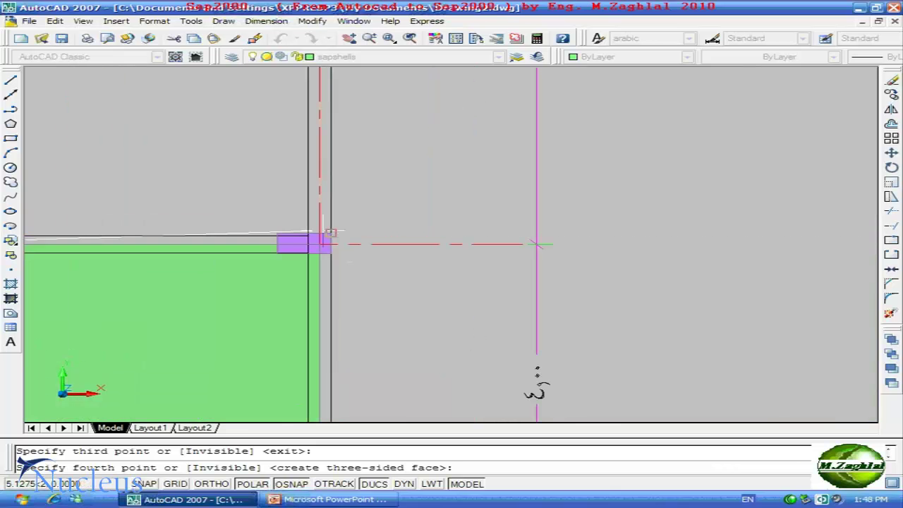
click(319, 244)
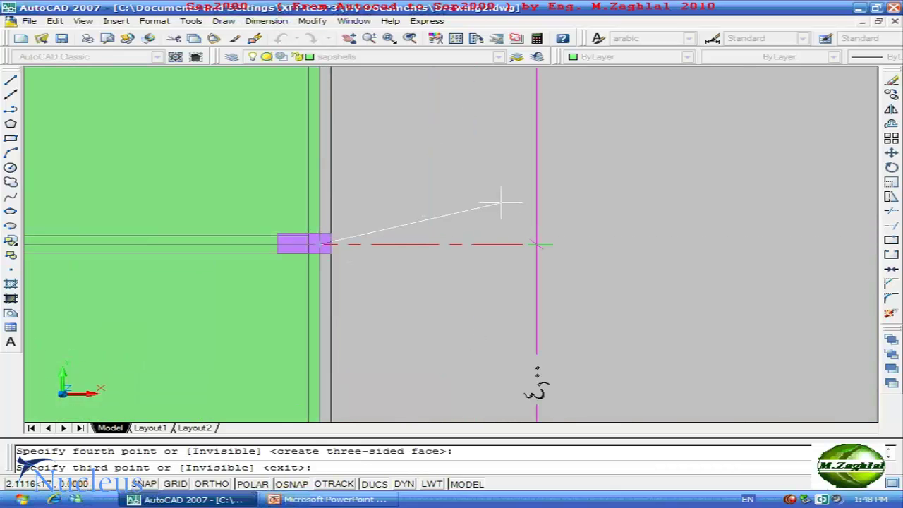
key(Return)
Step: Bring the whole green plan into view and repeat the 3DFACE command
scroll(539, 212, down, 5)
middle_drag(383, 145, 392, 206)
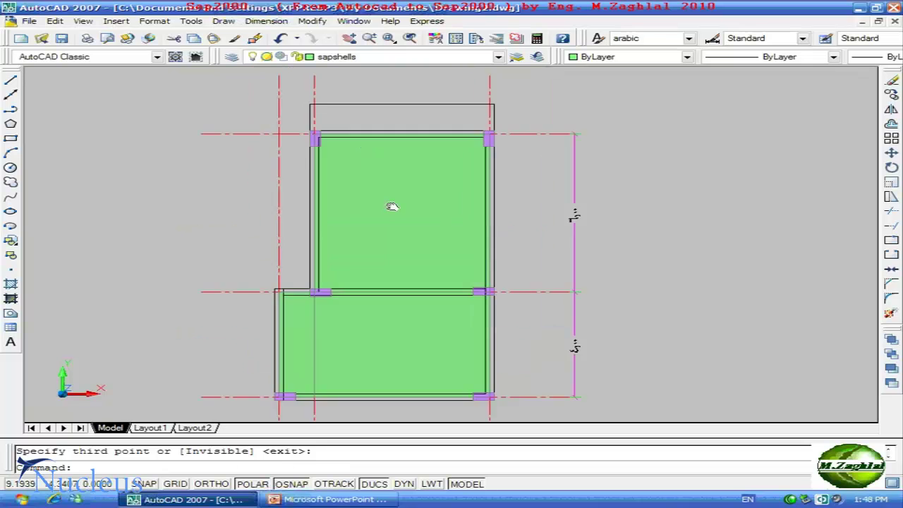
scroll(392, 206, up, 2)
scroll(400, 161, up, 3)
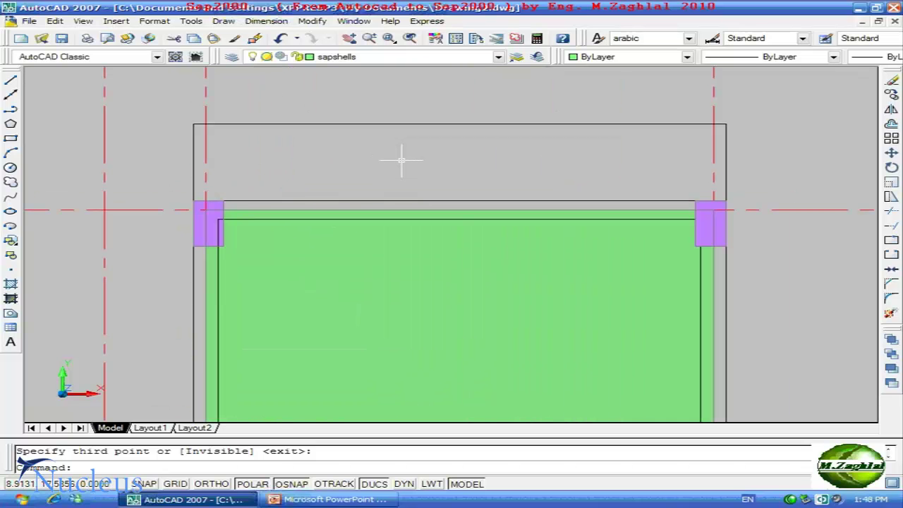
key(Return)
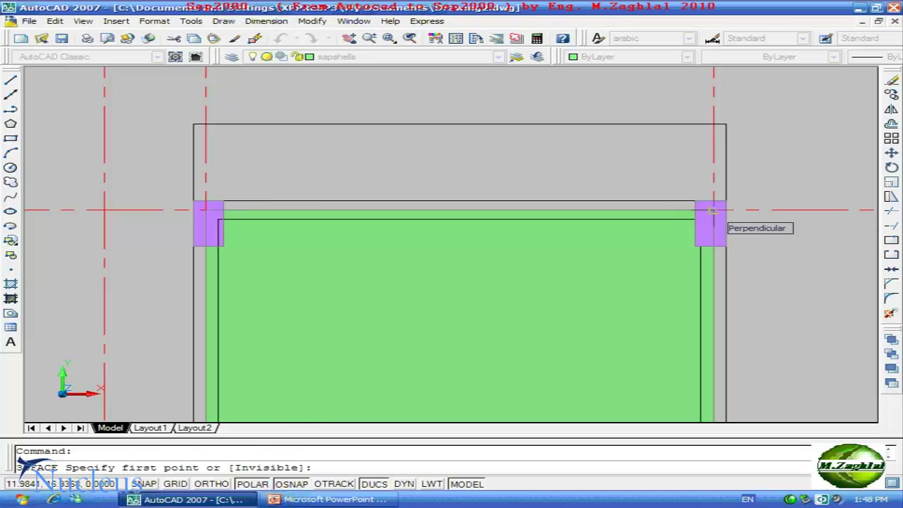
Step: Draw a 3D face over the narrow top strip beyond the upper room's end beam
click(713, 209)
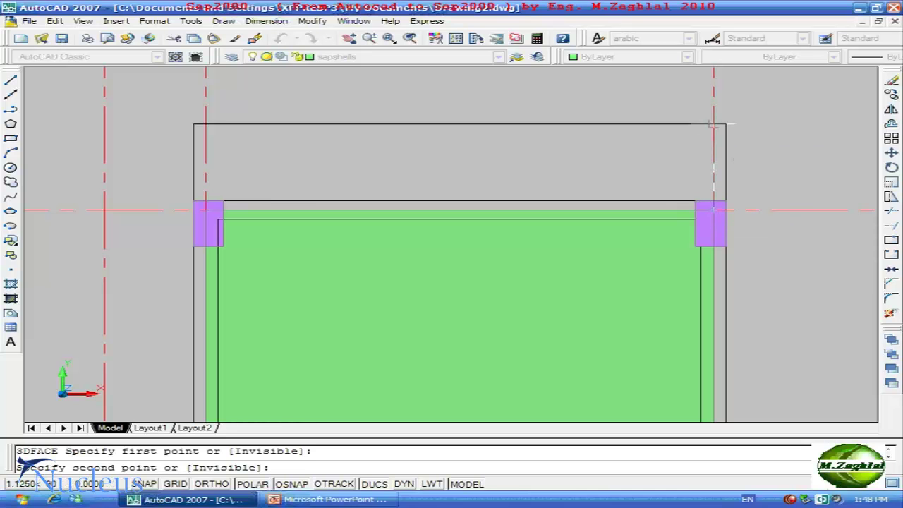
click(713, 124)
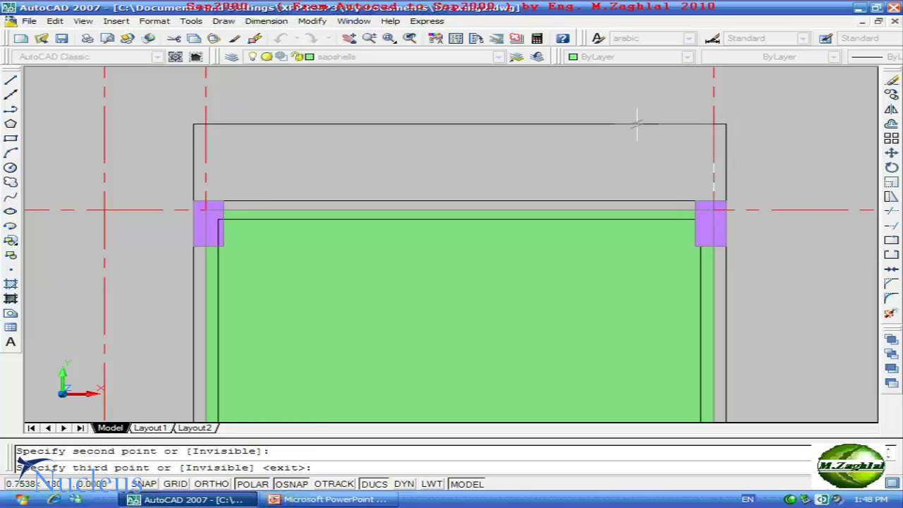
click(194, 124)
click(206, 210)
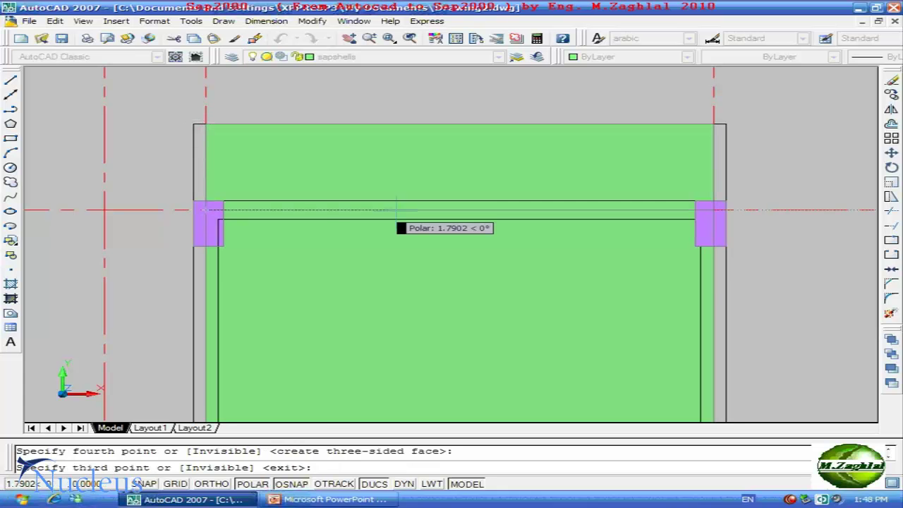
key(Return)
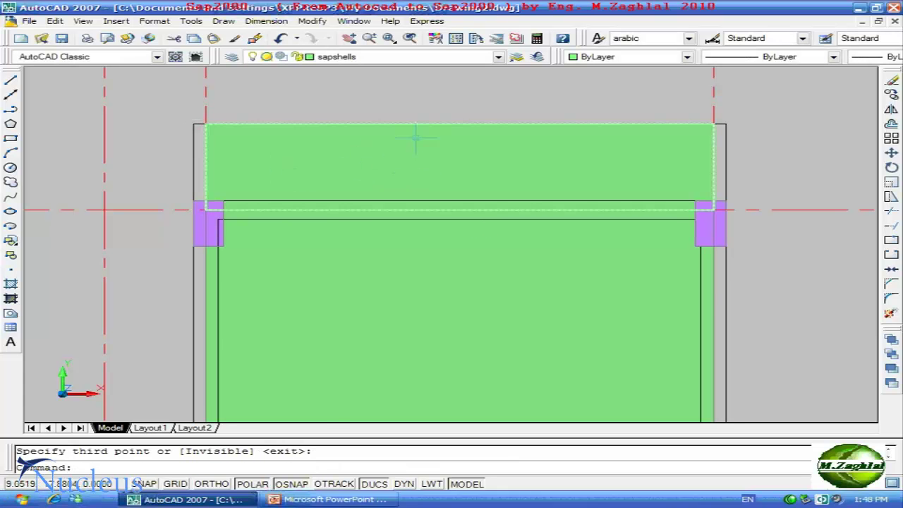
Step: Zoom and pan to view the fully shaded L-shaped slab
scroll(282, 129, down, 4)
mouse_move(297, 219)
middle_down()
mouse_move(323, 151)
mouse_move(329, 146)
mouse_move(349, 161)
middle_up()
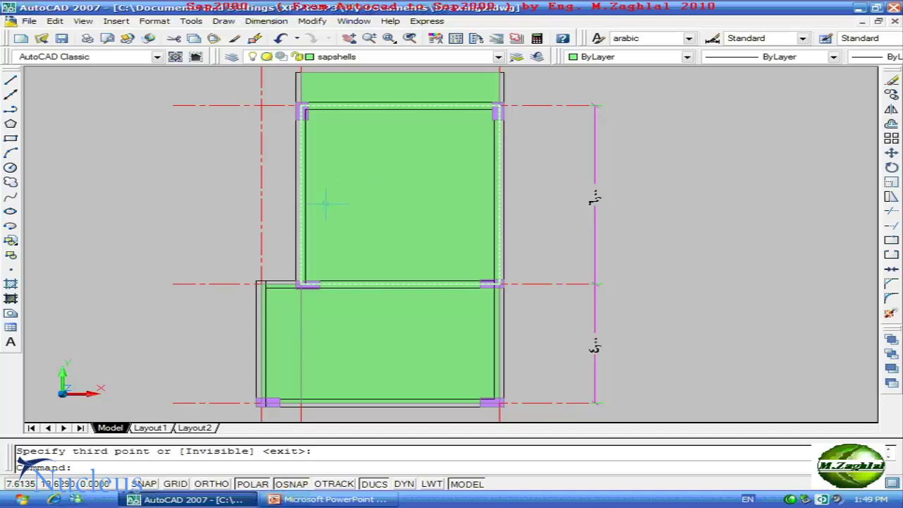
middle_drag(343, 208, 393, 198)
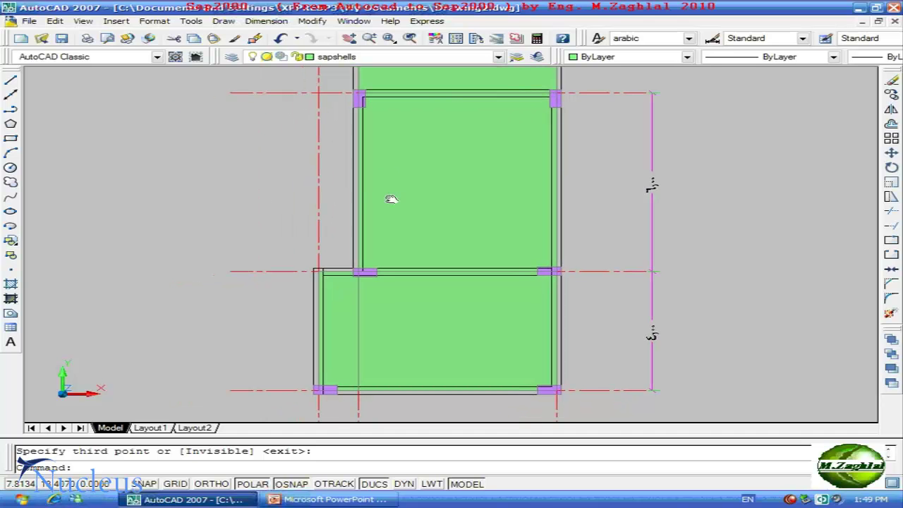
scroll(346, 216, down, 1)
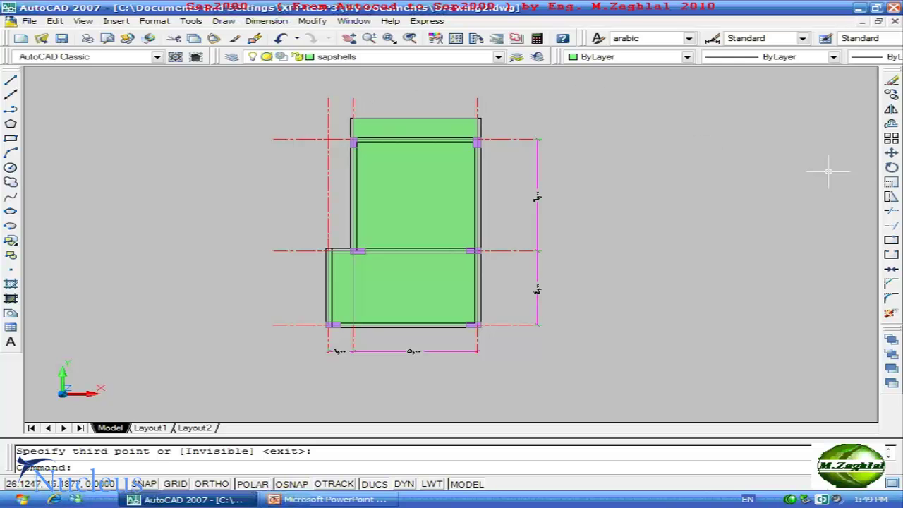
Step: Start MOVE and window-select all 34 objects of the slab drawing
click(892, 152)
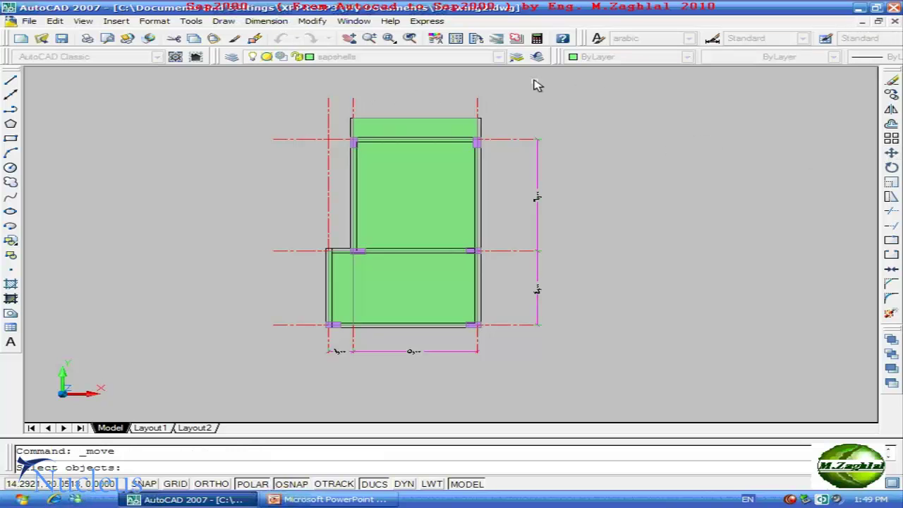
click(595, 89)
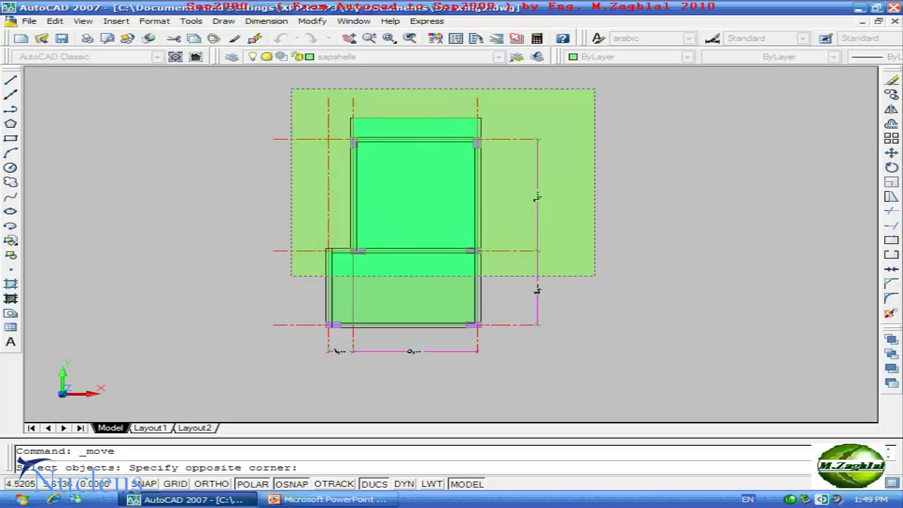
click(246, 371)
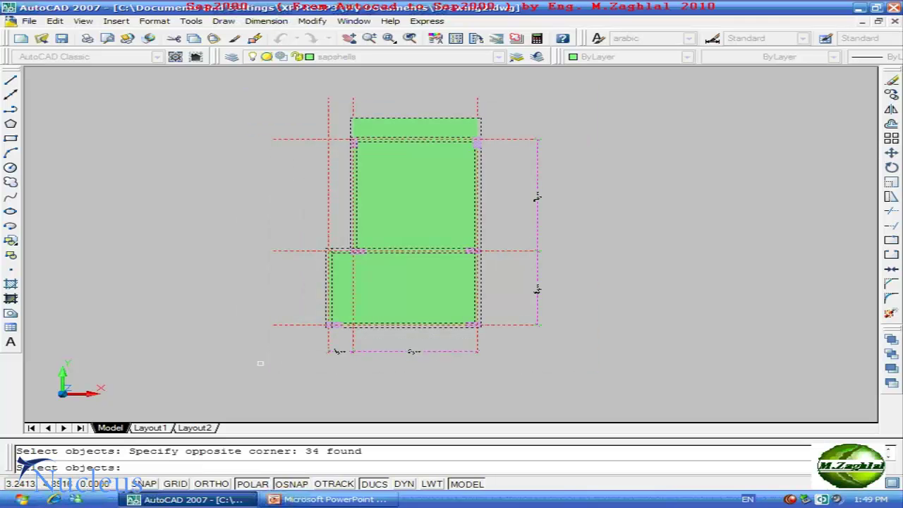
key(Return)
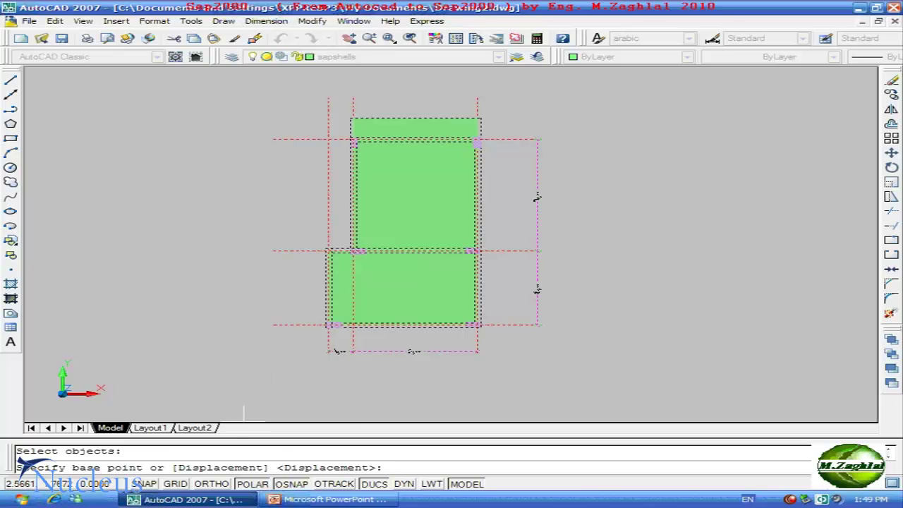
Step: Use the bottom-left column corner as base point and move it to 0,0
scroll(244, 413, up, 2)
scroll(261, 381, up, 2)
scroll(268, 353, down, 1)
scroll(269, 347, up, 1)
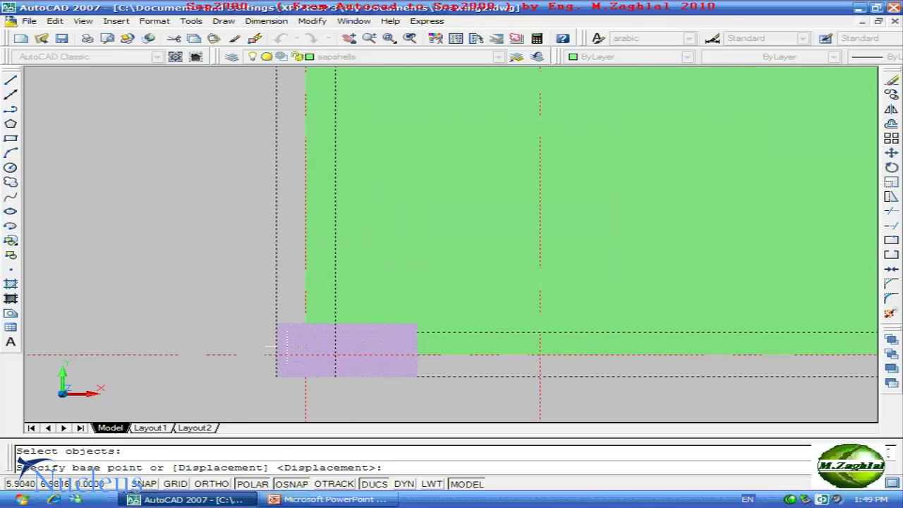
scroll(305, 354, down, 3)
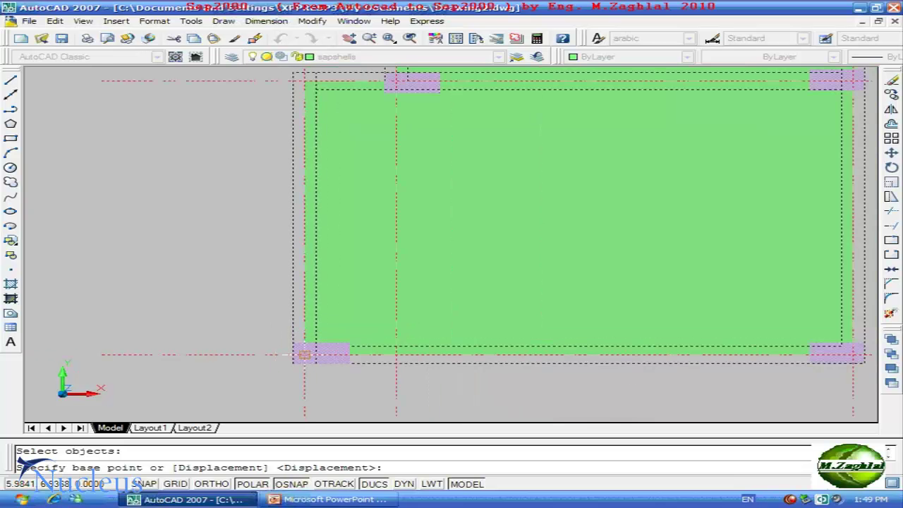
click(303, 359)
scroll(303, 359, up, 2)
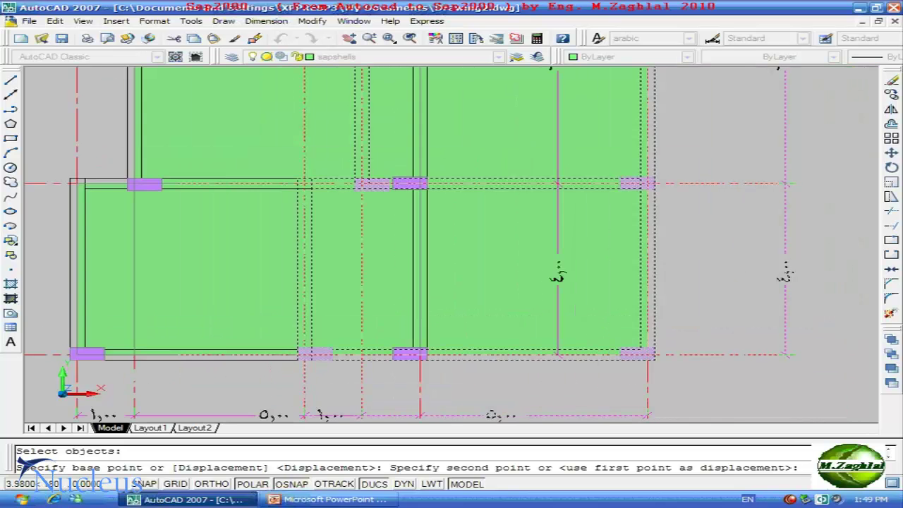
scroll(332, 302, down, 3)
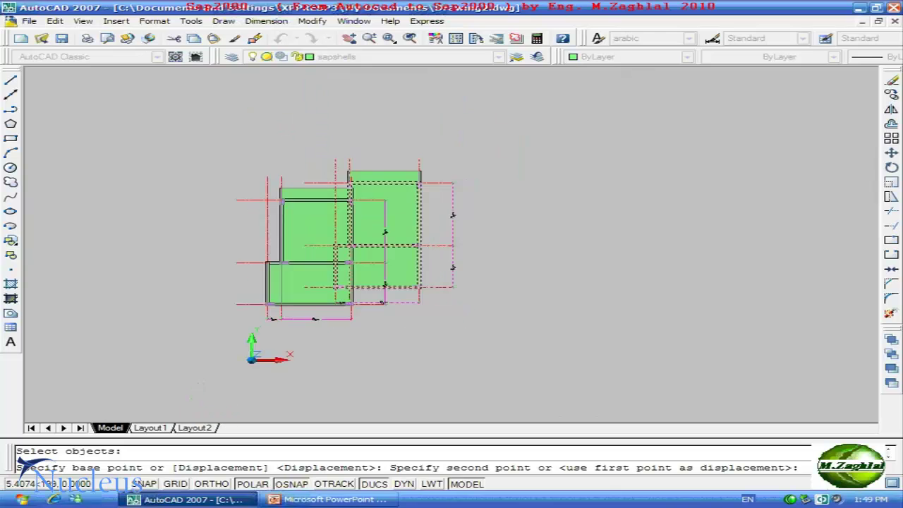
scroll(424, 197, up, 3)
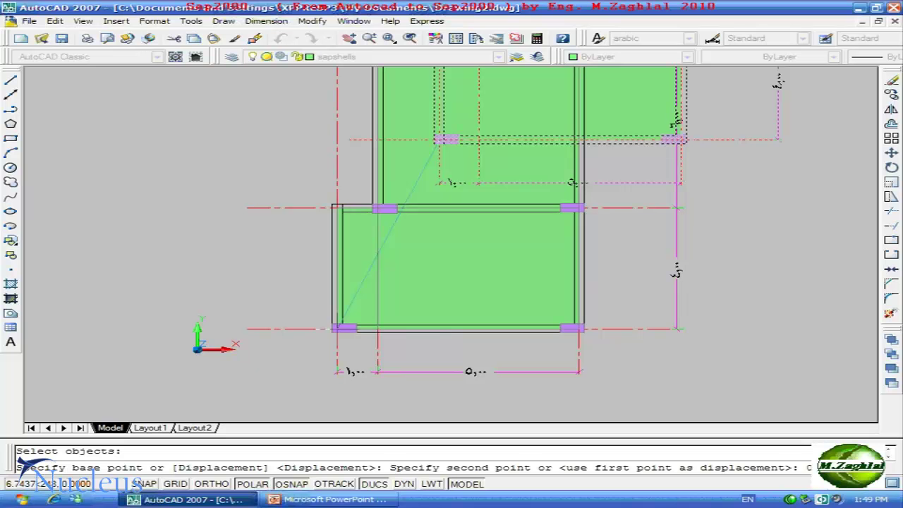
text(0,)
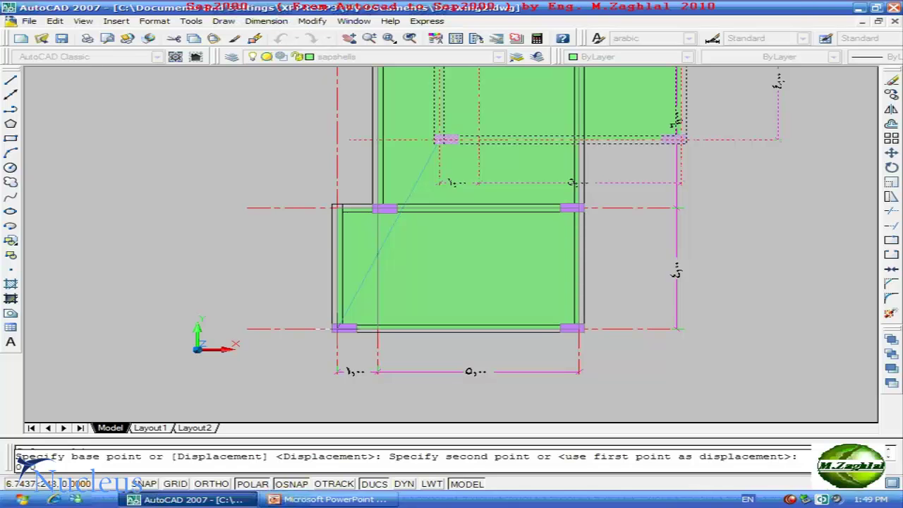
text(0,0)
key(Return)
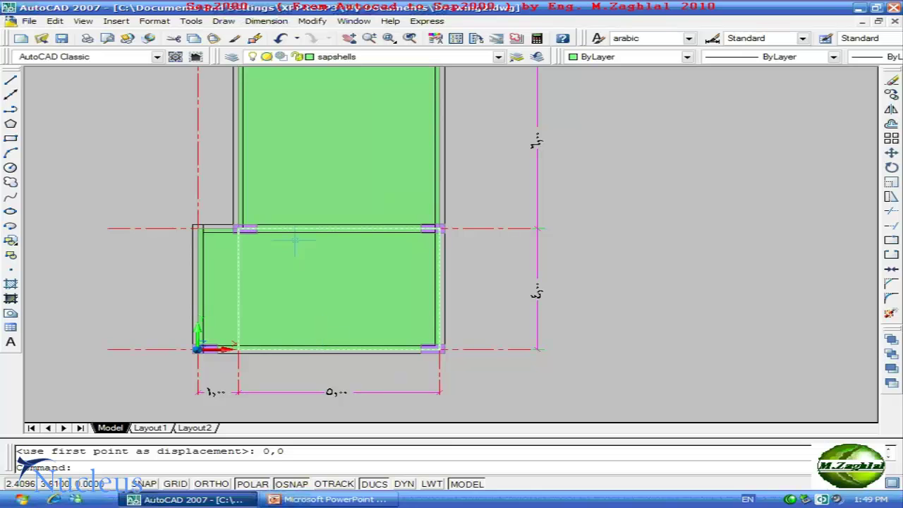
scroll(226, 282, down, 2)
middle_drag(309, 271, 509, 249)
scroll(413, 293, up, 4)
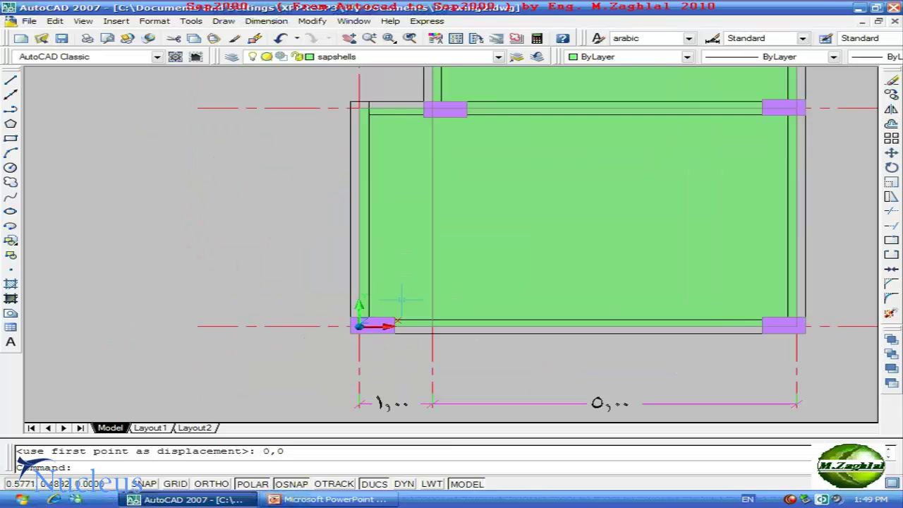
scroll(413, 293, up, 2)
scroll(347, 316, down, 3)
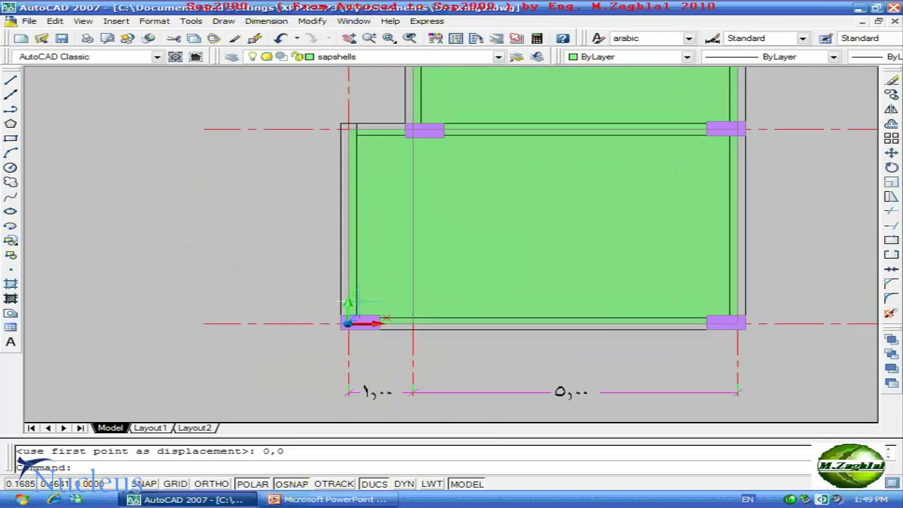
scroll(348, 314, down, 2)
scroll(363, 307, up, 1)
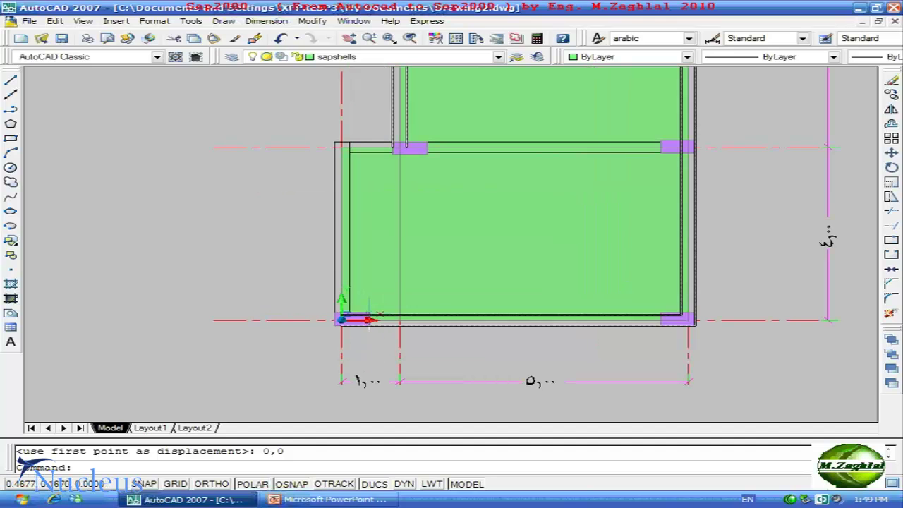
scroll(371, 313, down, 3)
middle_drag(398, 289, 370, 301)
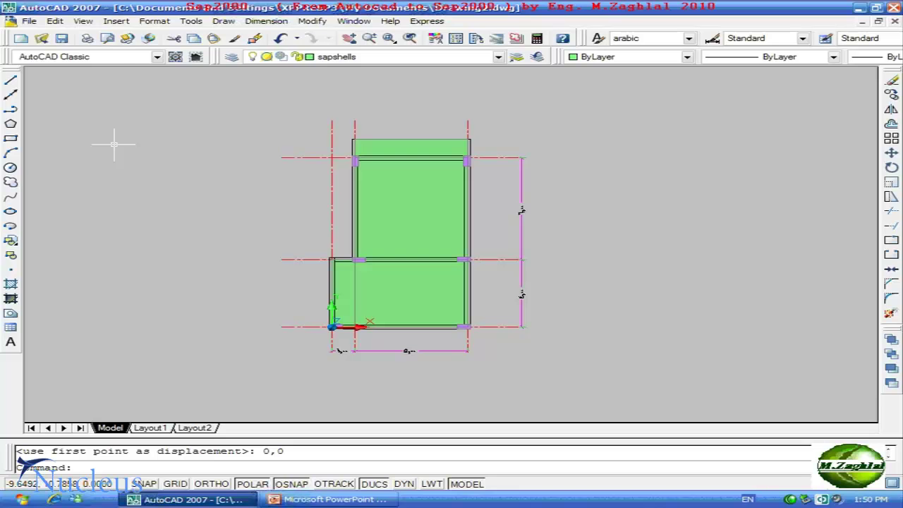
Step: Save the drawing as slab.dxf in AutoCAD 2004/LT2004 DXF format
click(30, 22)
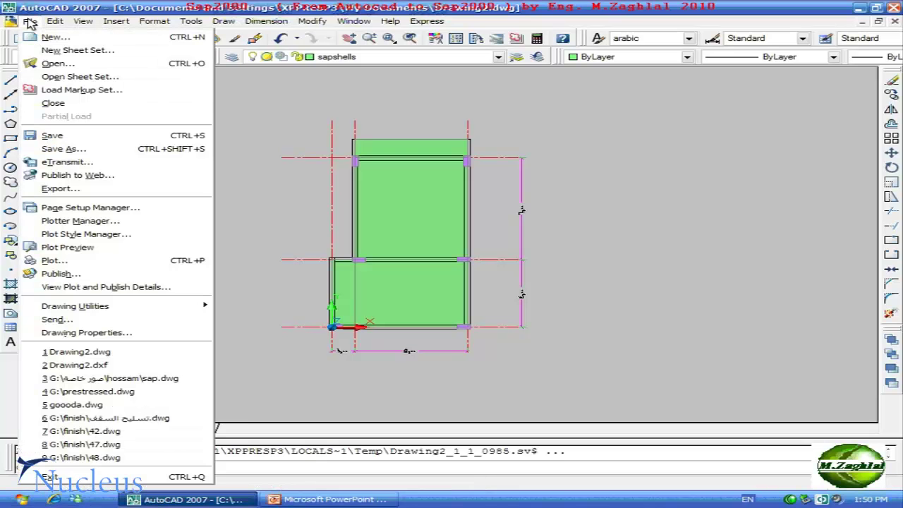
click(127, 149)
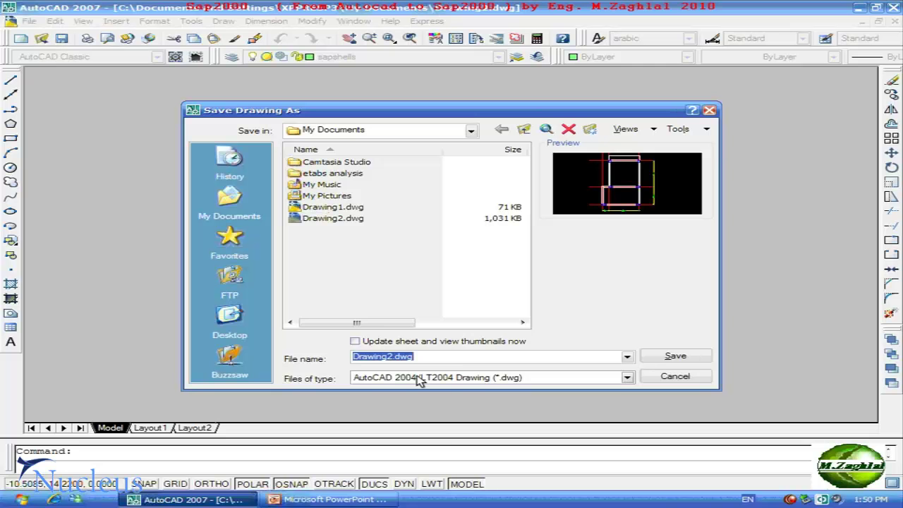
click(420, 380)
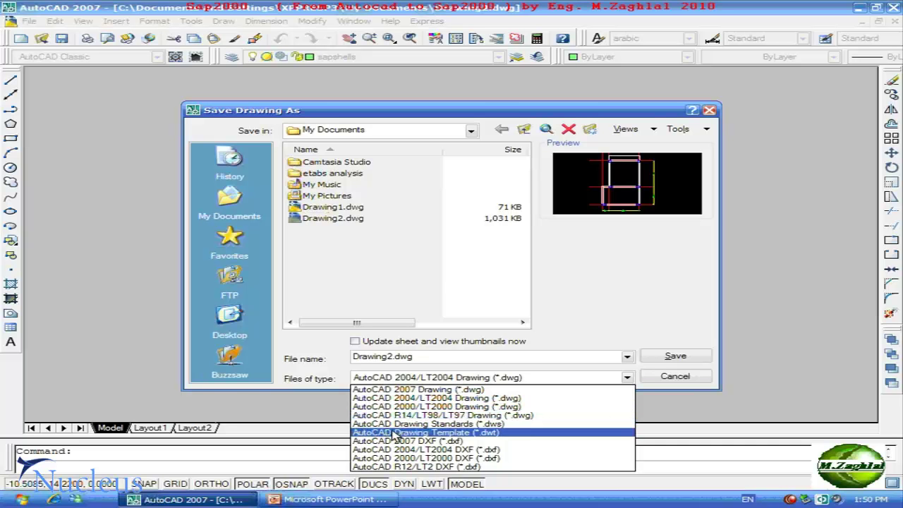
click(480, 450)
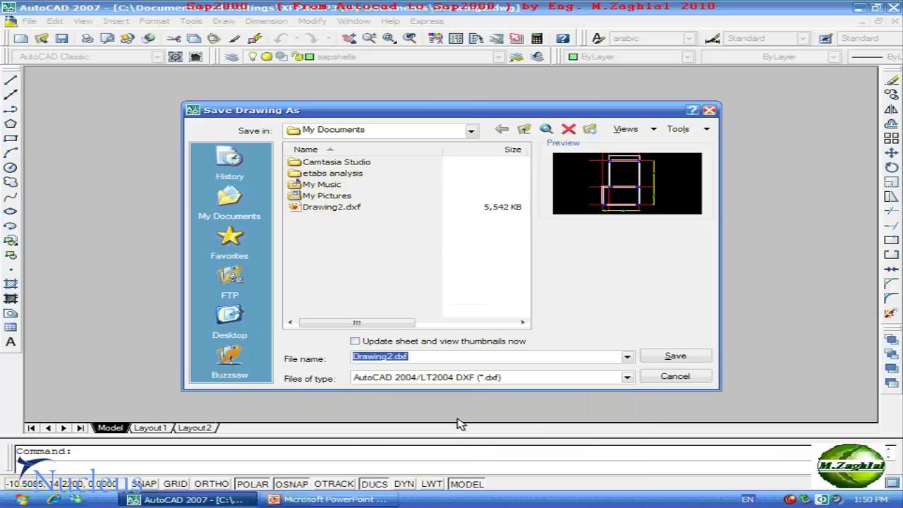
click(393, 357)
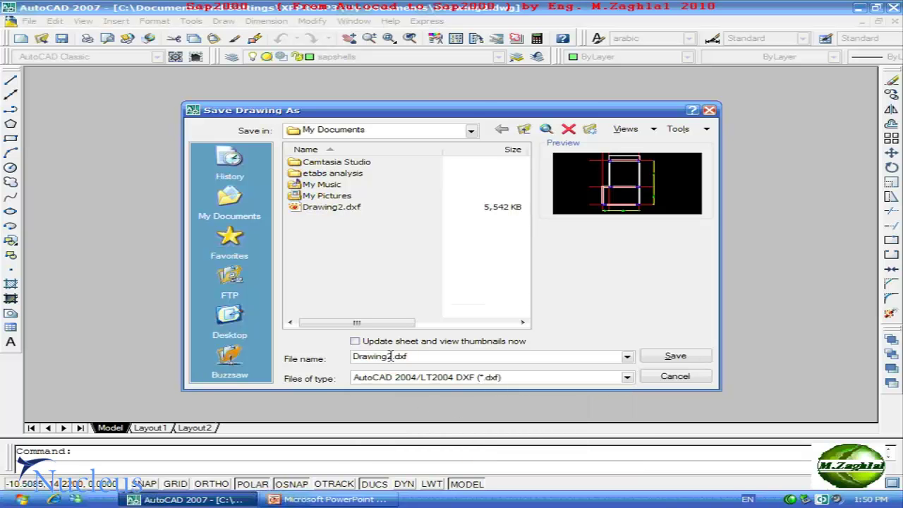
drag(392, 356, 311, 357)
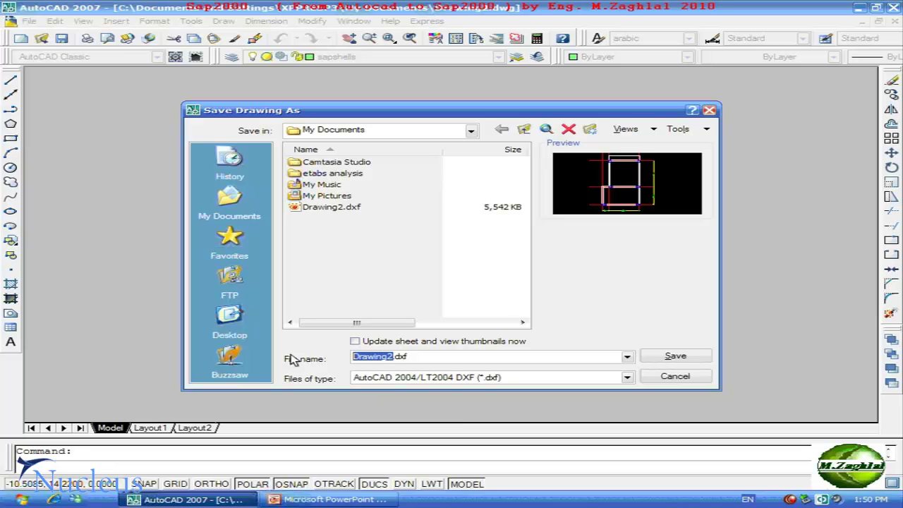
key(BackSpace)
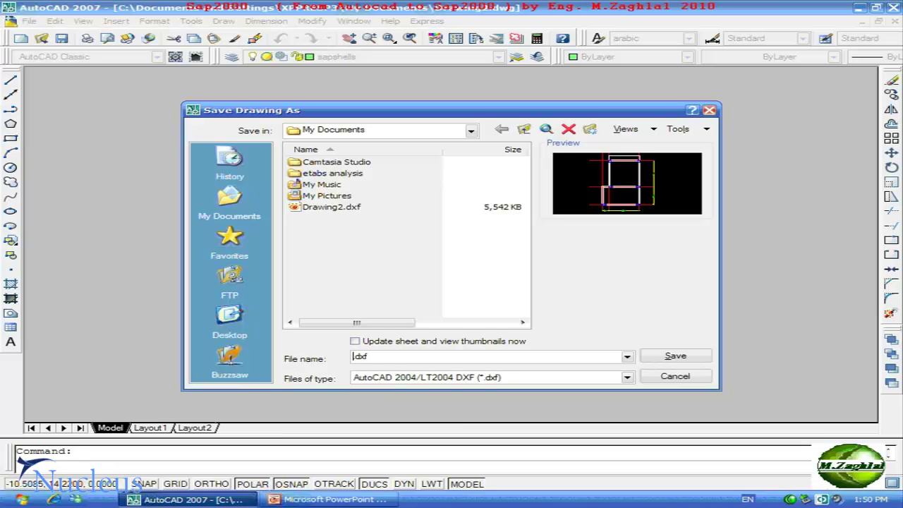
text(slab)
click(663, 359)
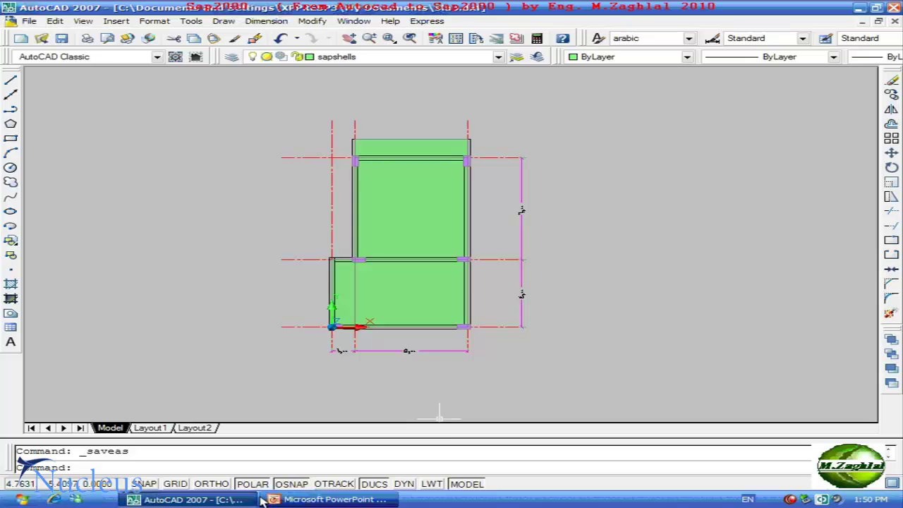
Step: Launch SAP2000, maximize the program and model windows, and check the units list without changing it
click(21, 500)
mouse_move(70, 459)
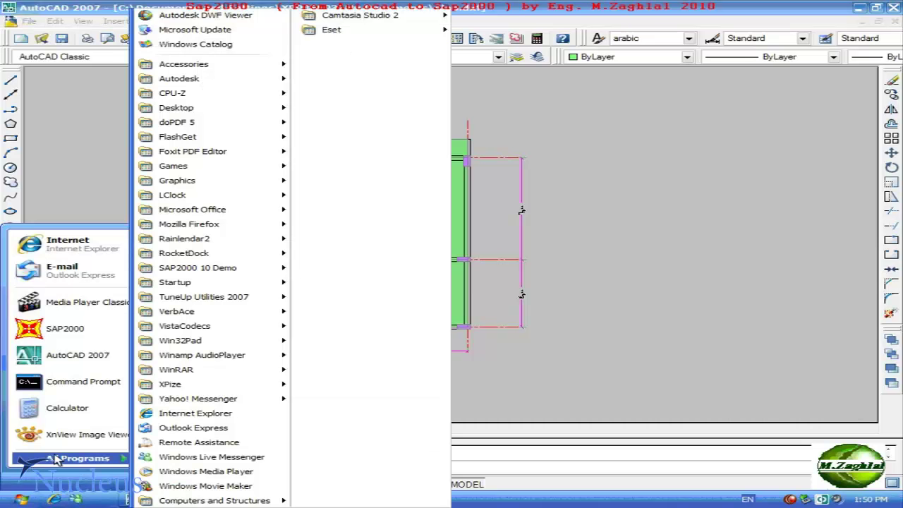
mouse_move(214, 500)
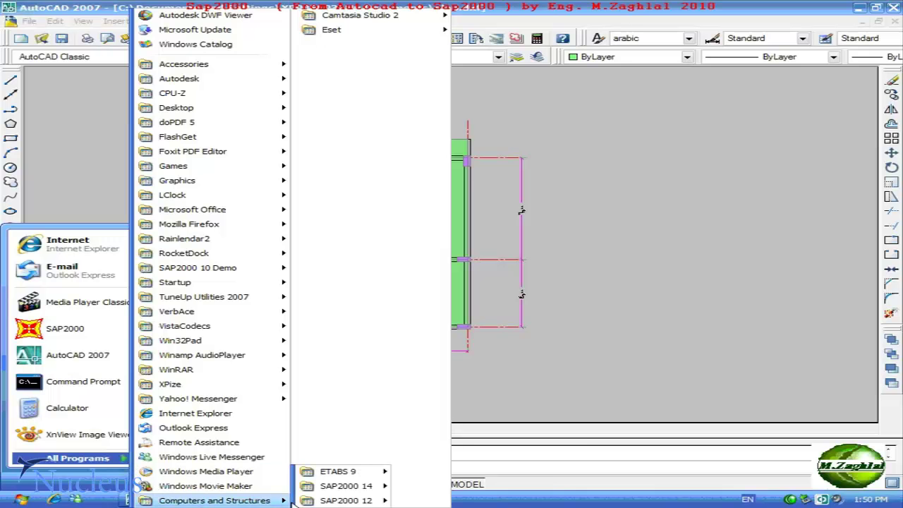
mouse_move(346, 485)
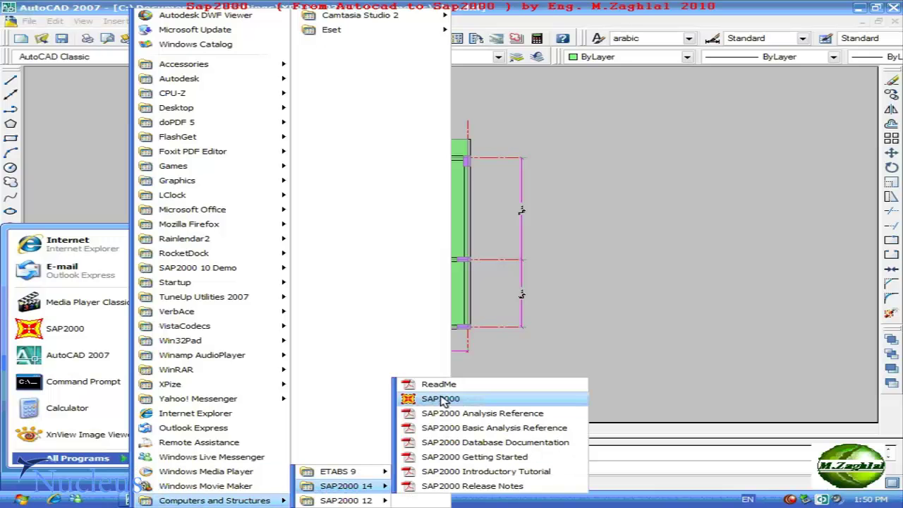
click(443, 401)
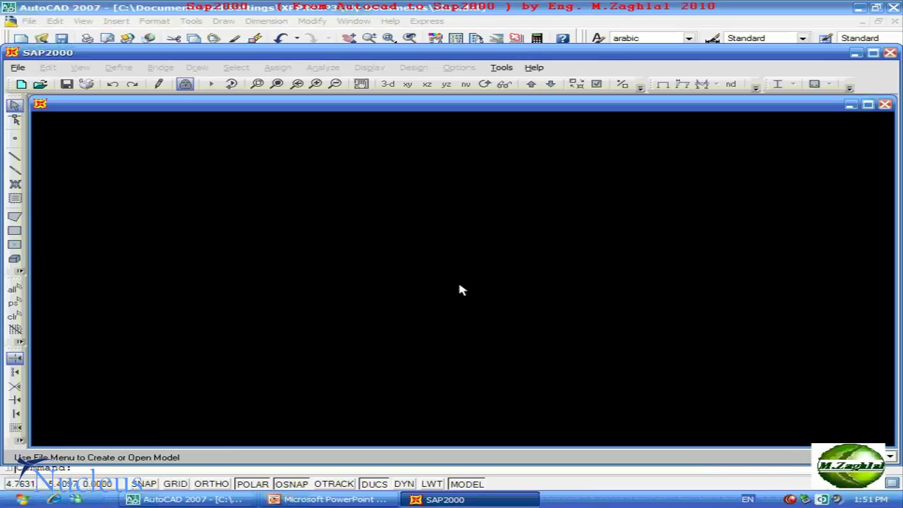
double_click(494, 53)
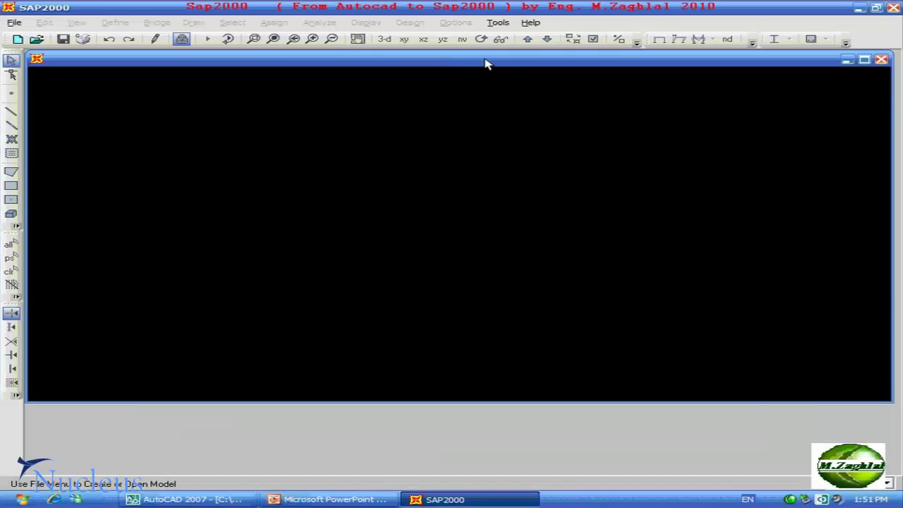
double_click(485, 61)
click(889, 483)
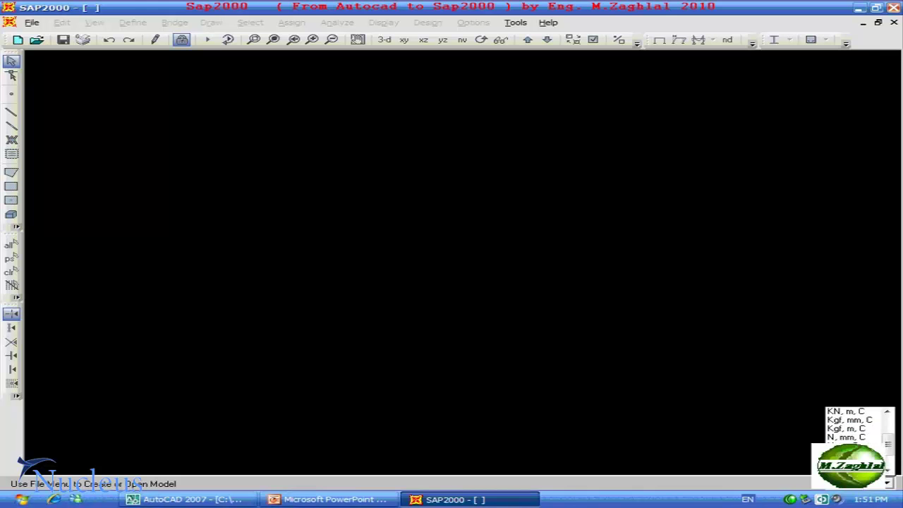
click(847, 459)
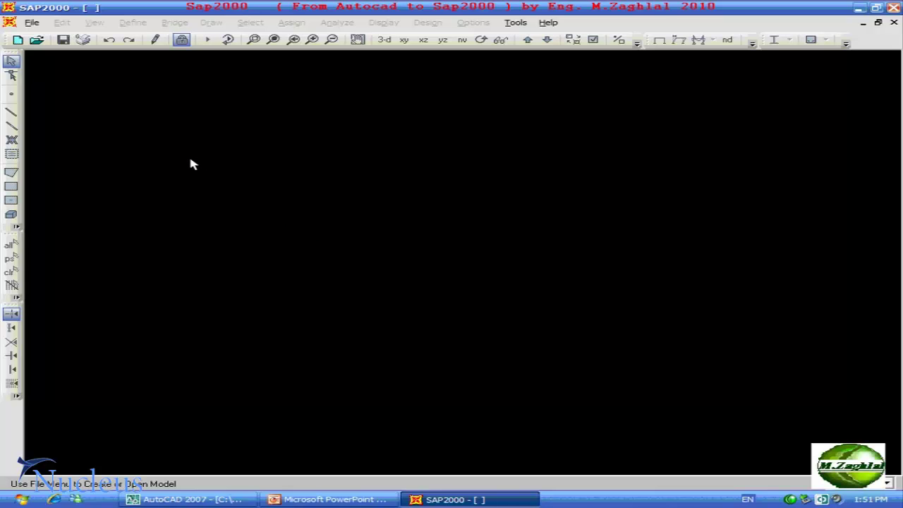
Step: Import slab.dxf as an AutoCAD DXF file, keeping Z up and Tonf, m, C units
click(31, 23)
mouse_move(62, 101)
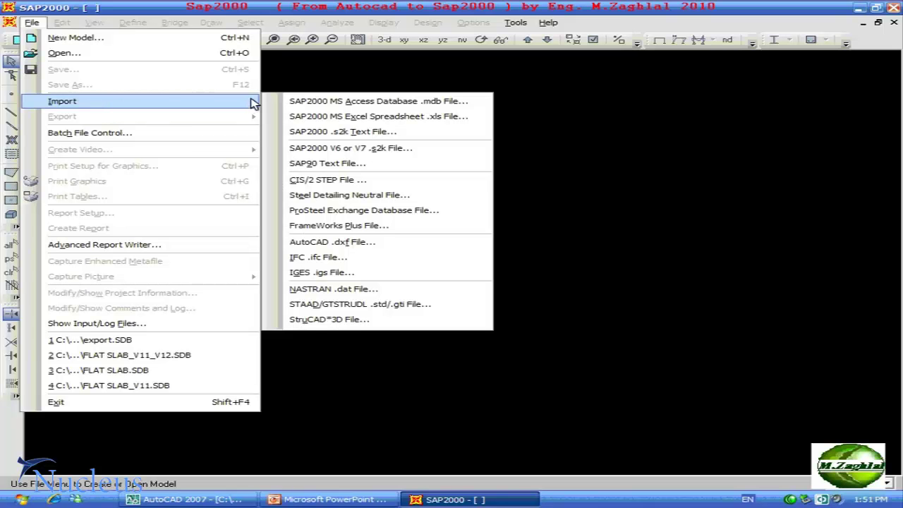
click(349, 243)
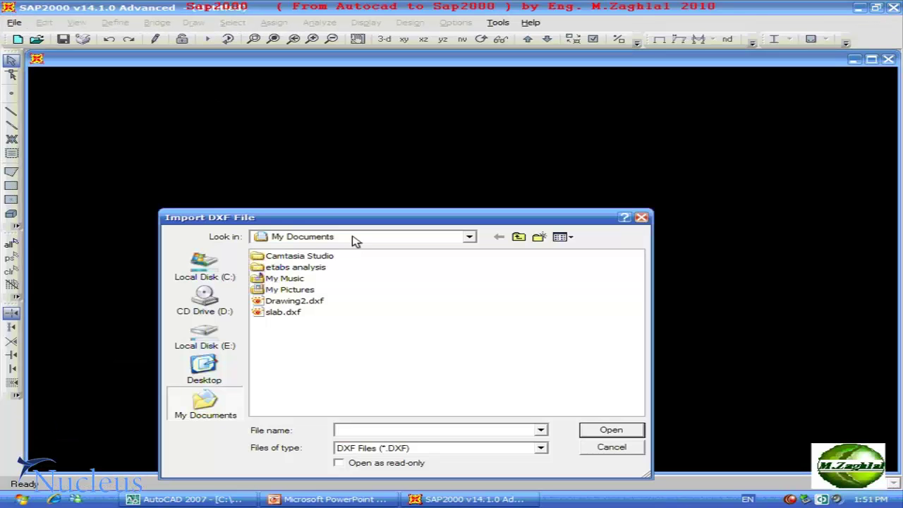
drag(347, 215, 339, 154)
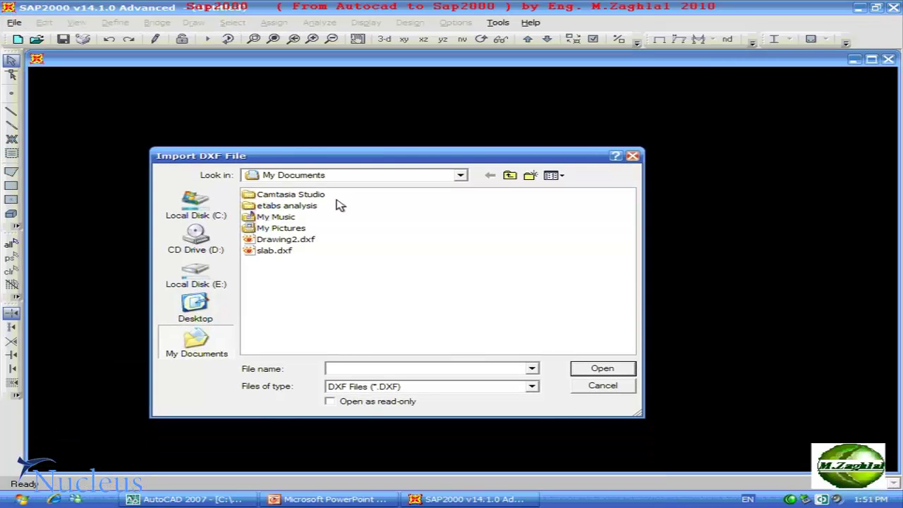
click(276, 254)
click(585, 370)
drag(478, 197, 479, 183)
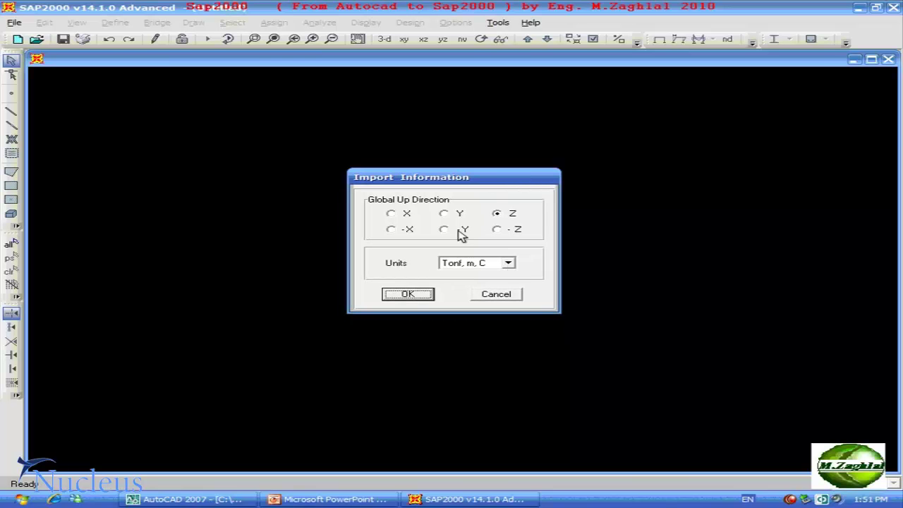
click(504, 219)
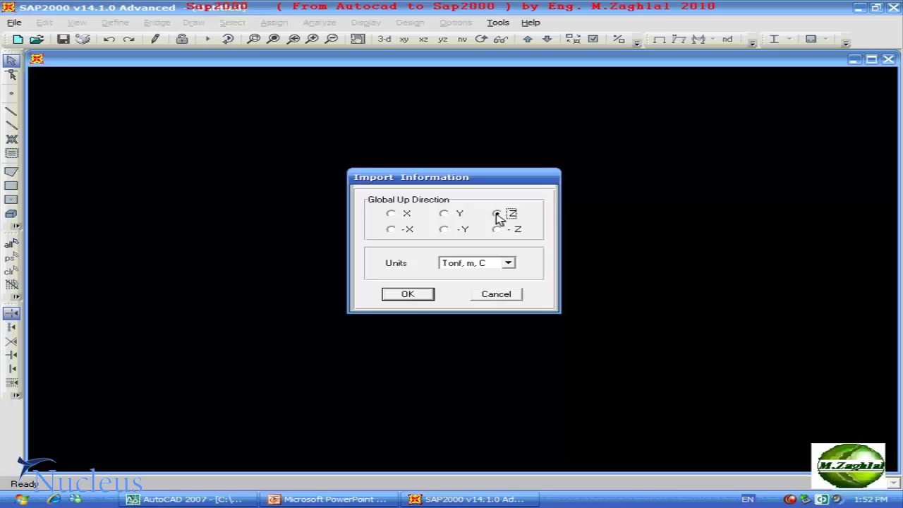
click(407, 296)
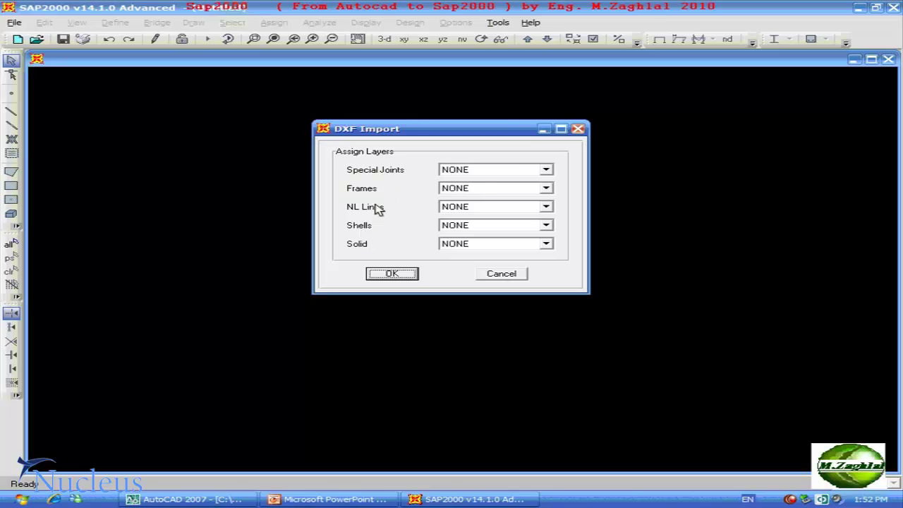
Step: Map layer sapbeams to Frames and sapshells to Shells, then complete the import
click(546, 188)
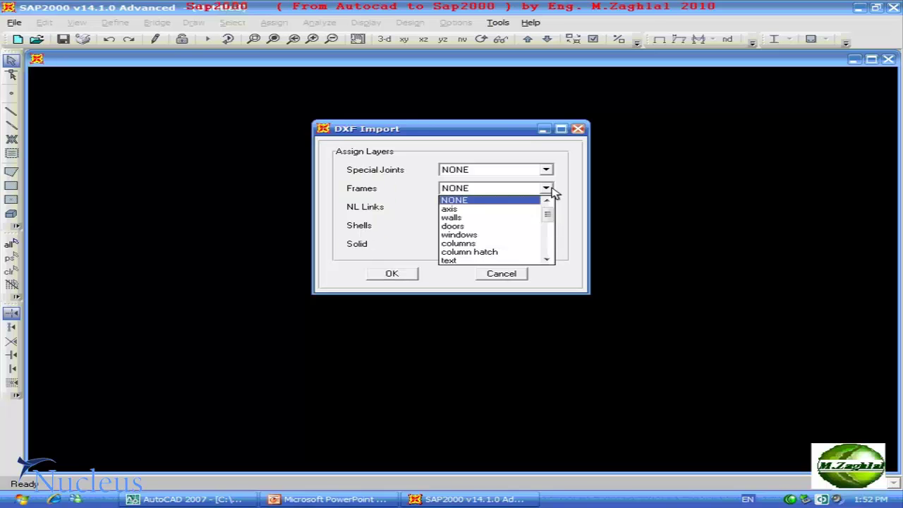
drag(548, 214, 555, 259)
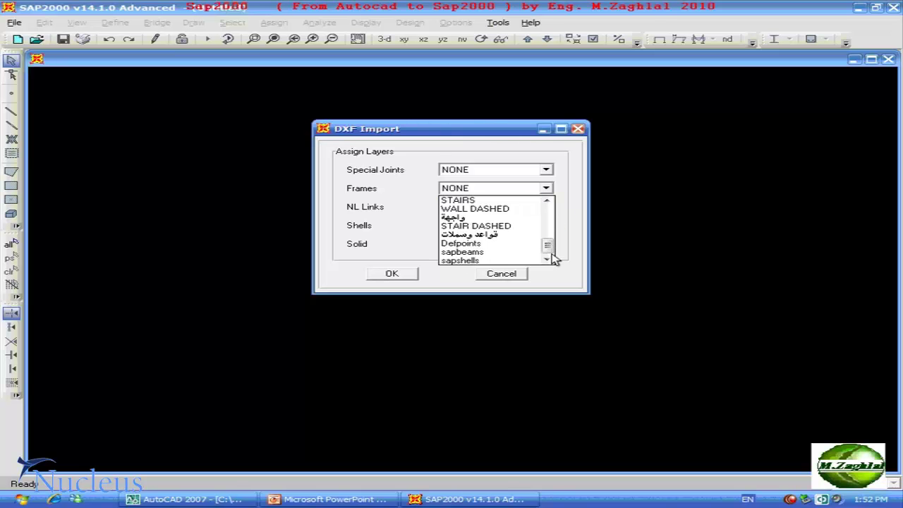
click(449, 252)
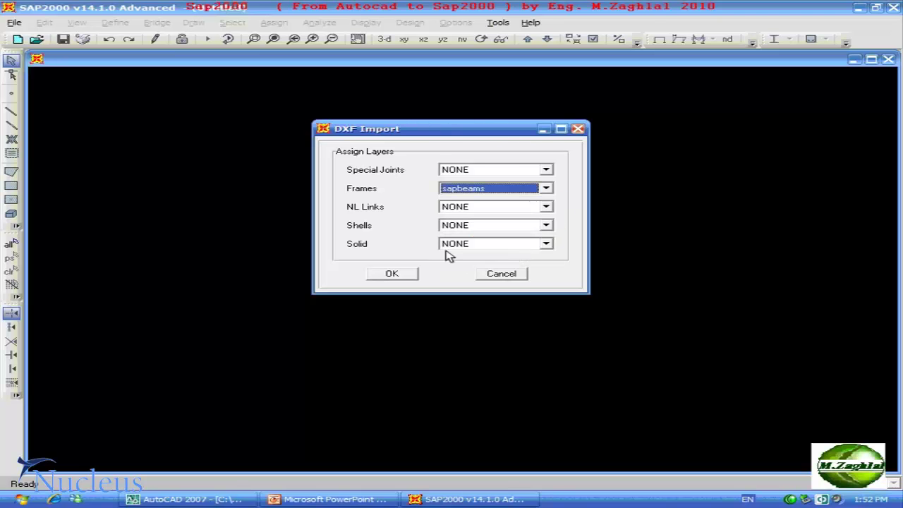
click(547, 226)
drag(550, 255, 550, 300)
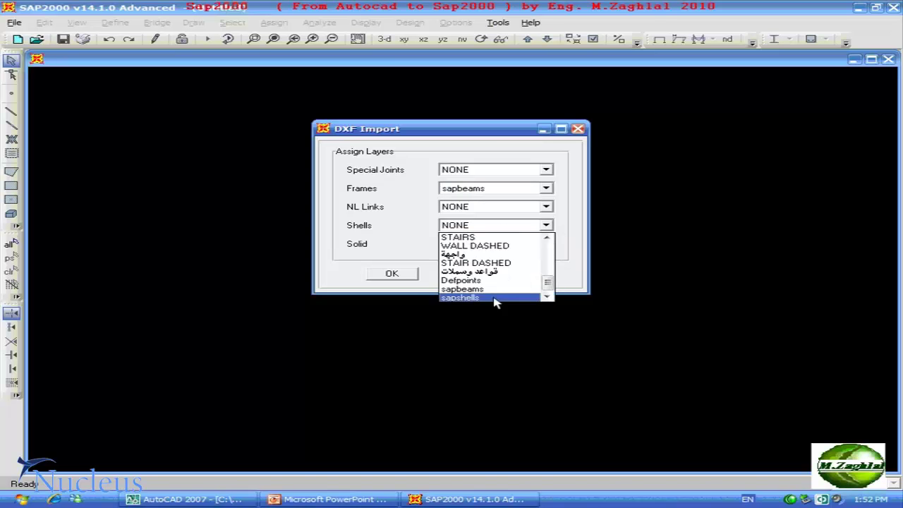
click(465, 298)
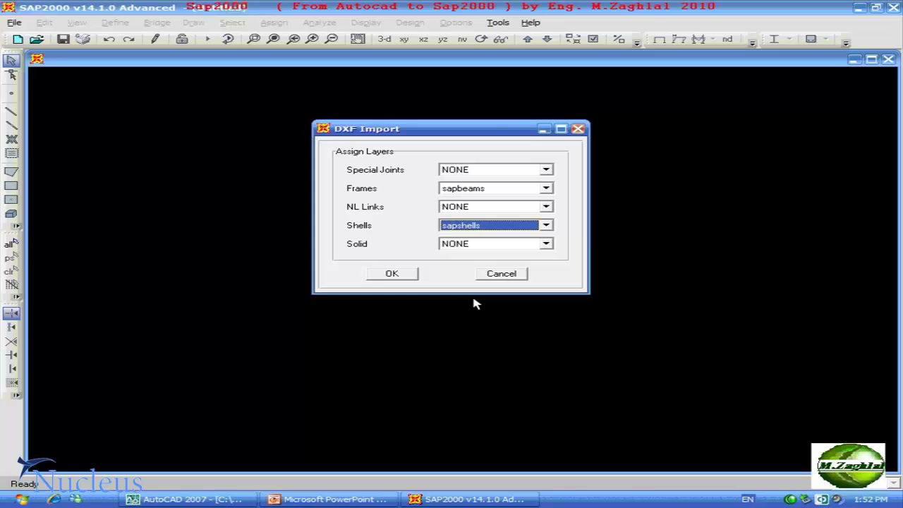
click(381, 274)
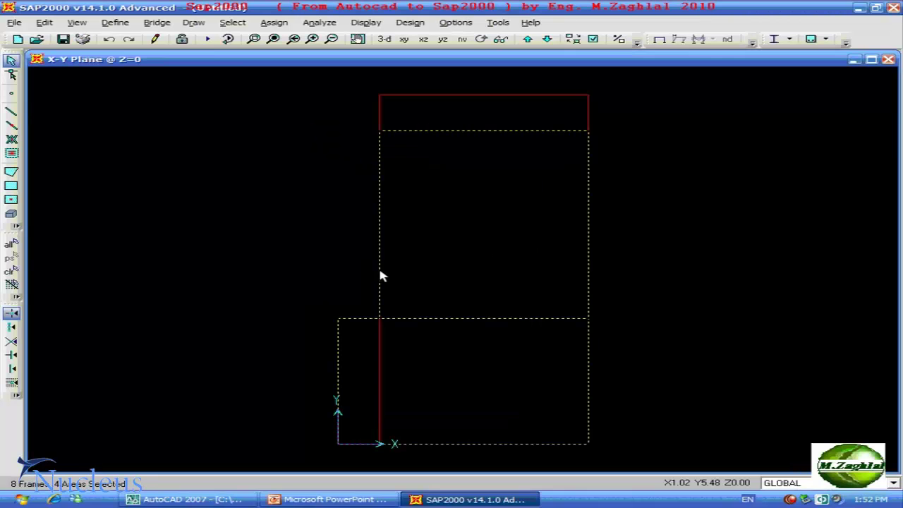
Step: Clear the selection, turn on Fill Objects in the display options, and maximize the plan view
key(ctrl+q)
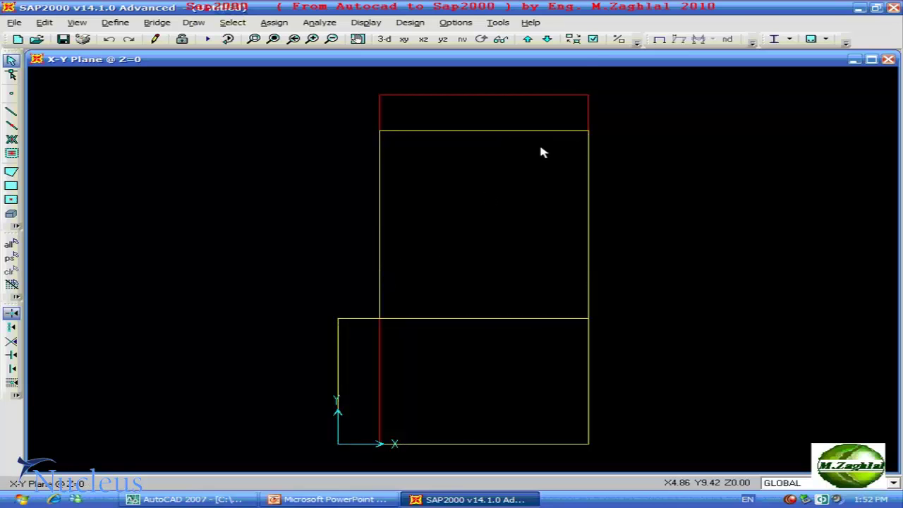
click(593, 38)
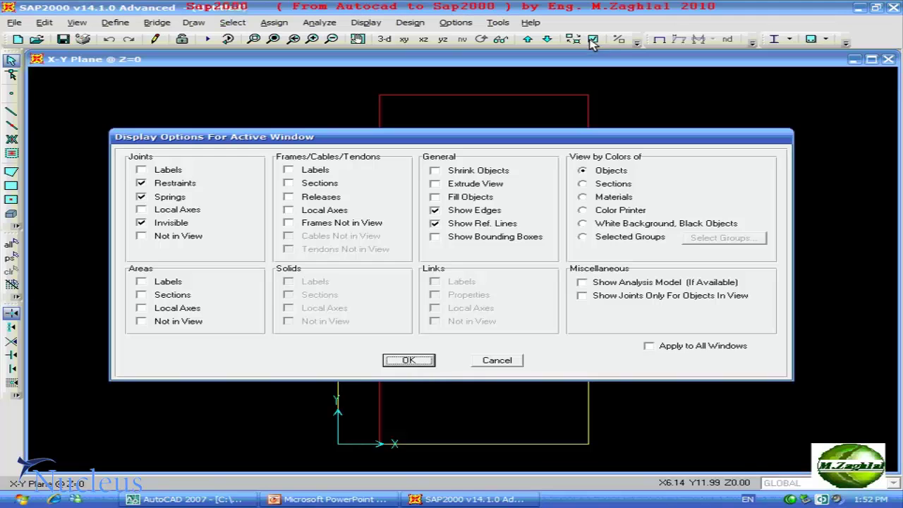
click(466, 201)
click(419, 360)
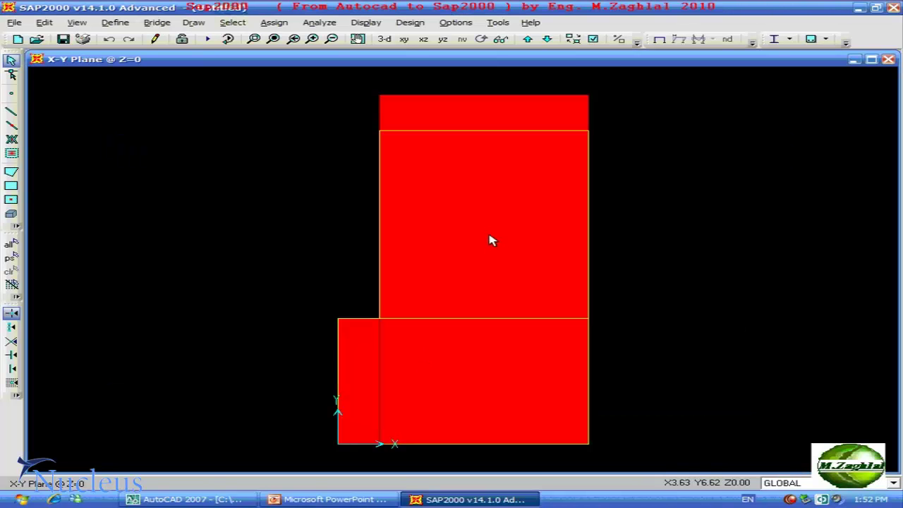
double_click(446, 62)
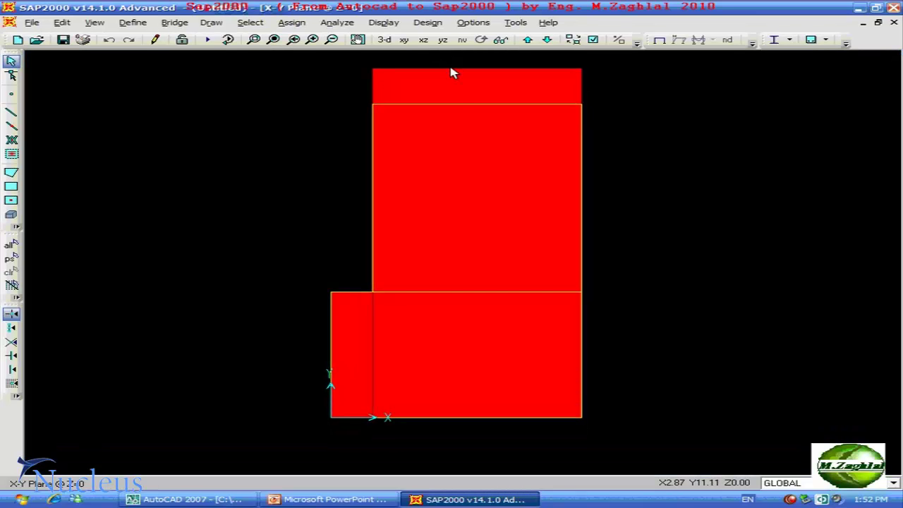
Step: Check area 3's assignments, confirming it is a Shell in group DXFIN
right_click(473, 154)
click(356, 111)
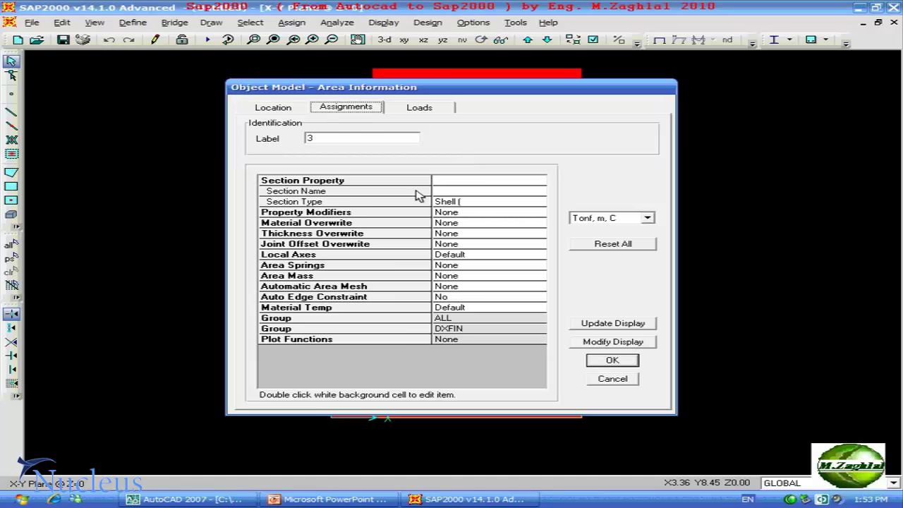
click(600, 378)
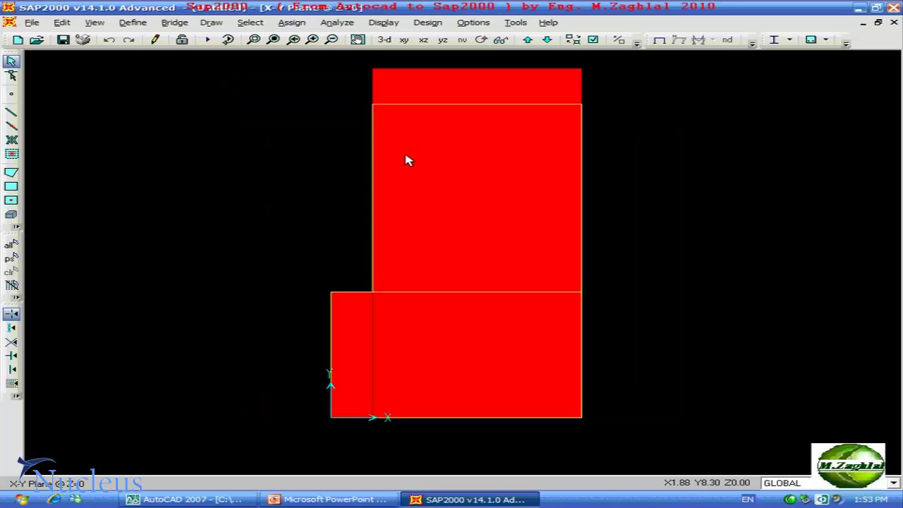
click(132, 23)
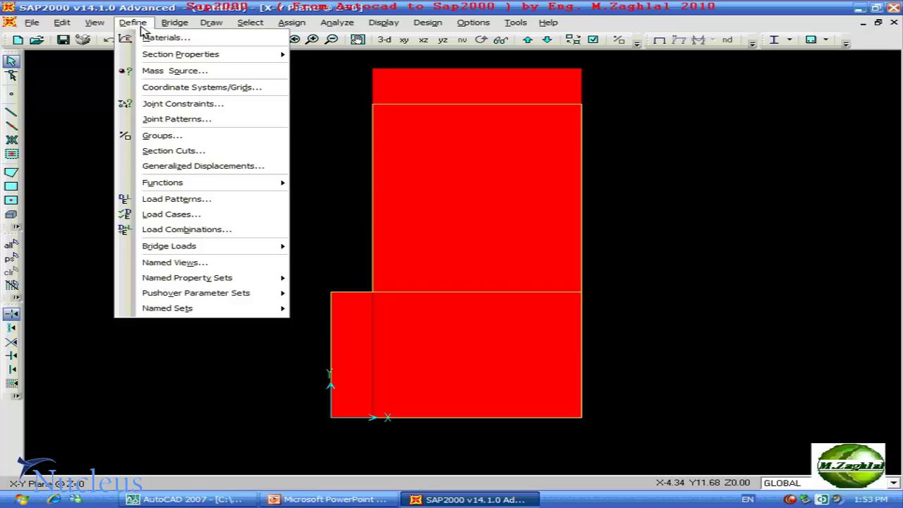
Step: Rename the 4000Psi material to concrete and set its unit weight to 2.5
click(144, 37)
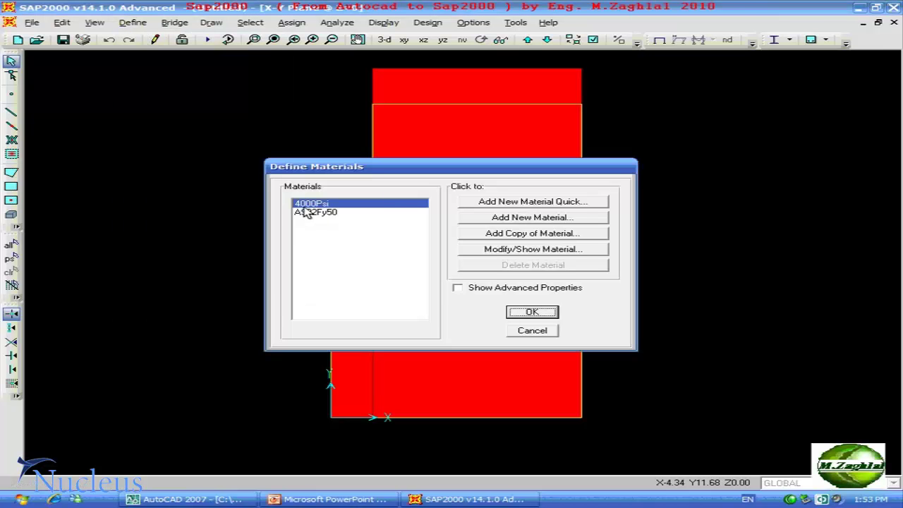
click(344, 214)
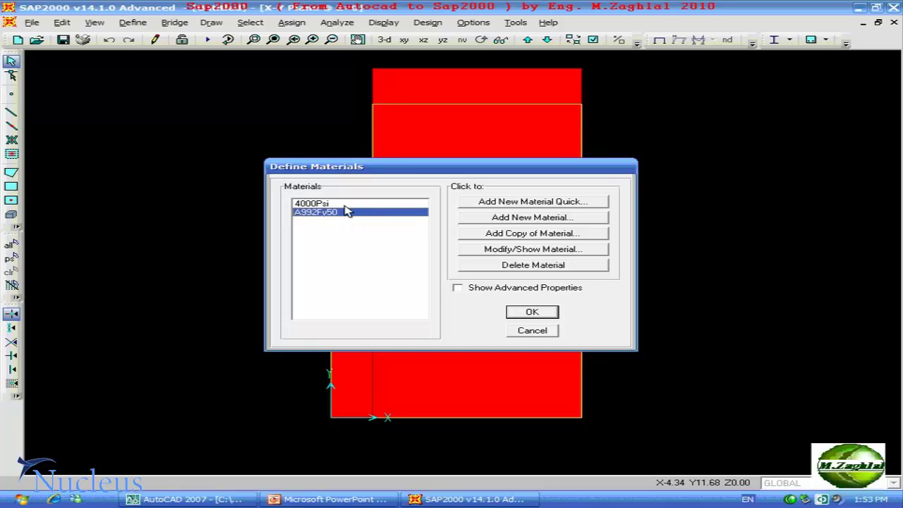
click(345, 204)
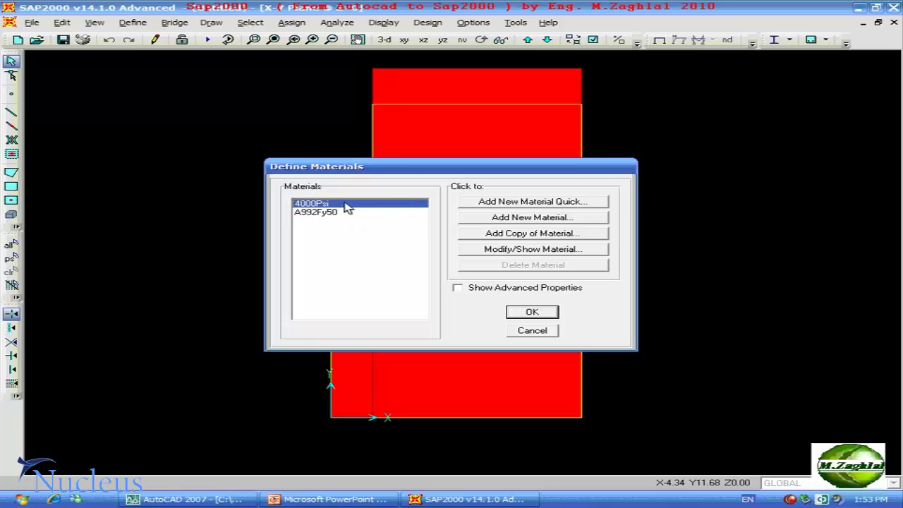
click(503, 250)
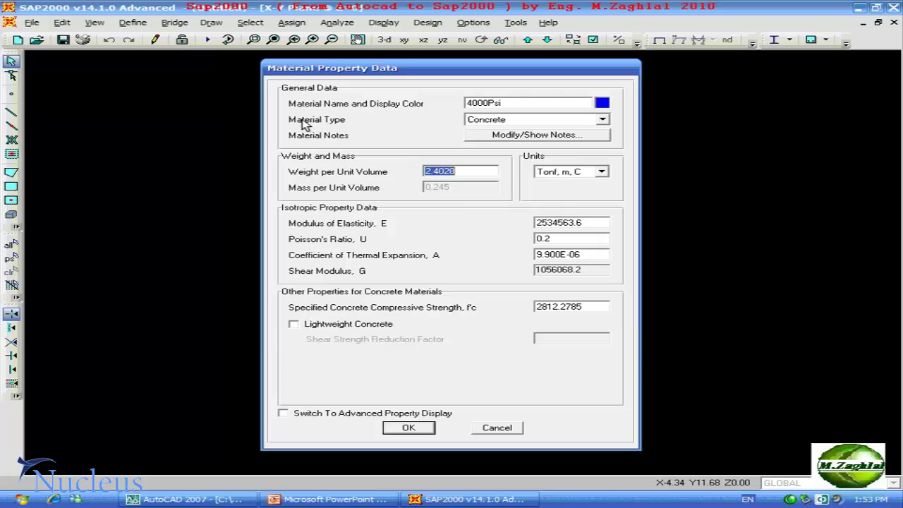
double_click(521, 101)
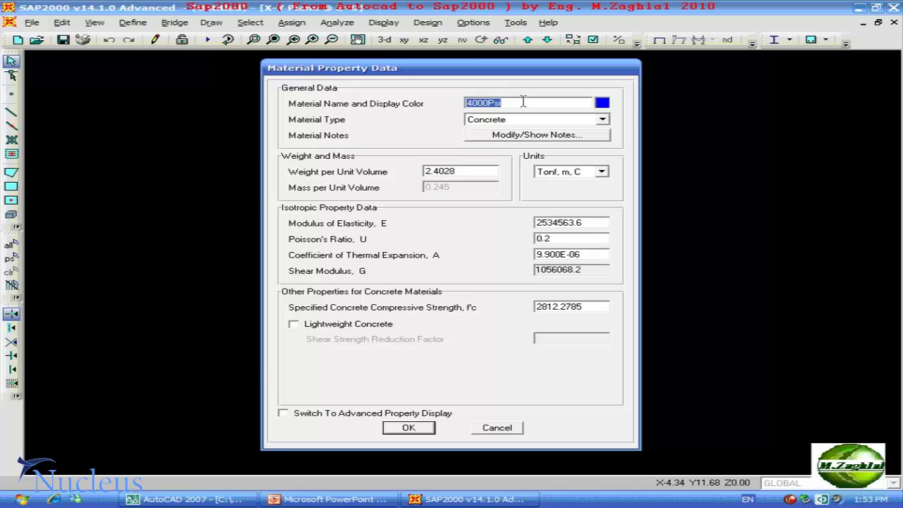
text(concrete)
double_click(473, 168)
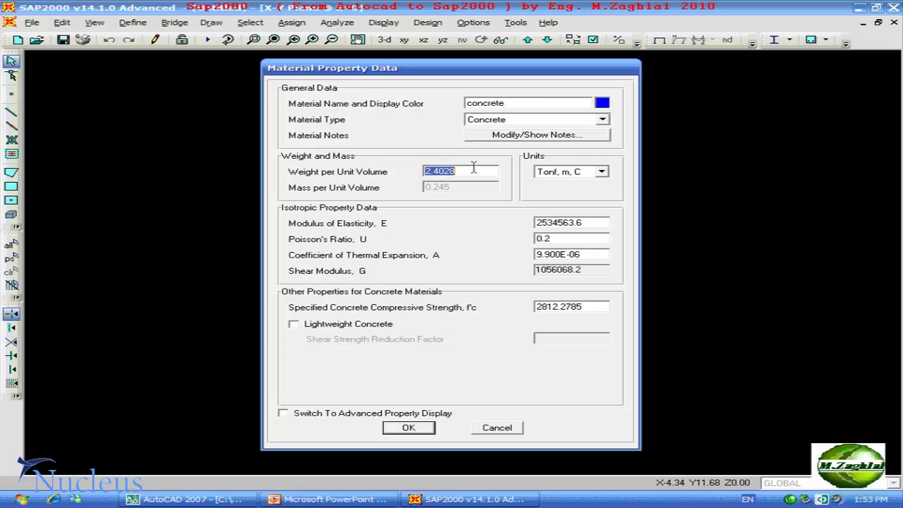
text(2)
text(.5)
Step: Set the modulus of elasticity from 14000*(250)^0.5, then adjust it to 2213590
double_click(594, 223)
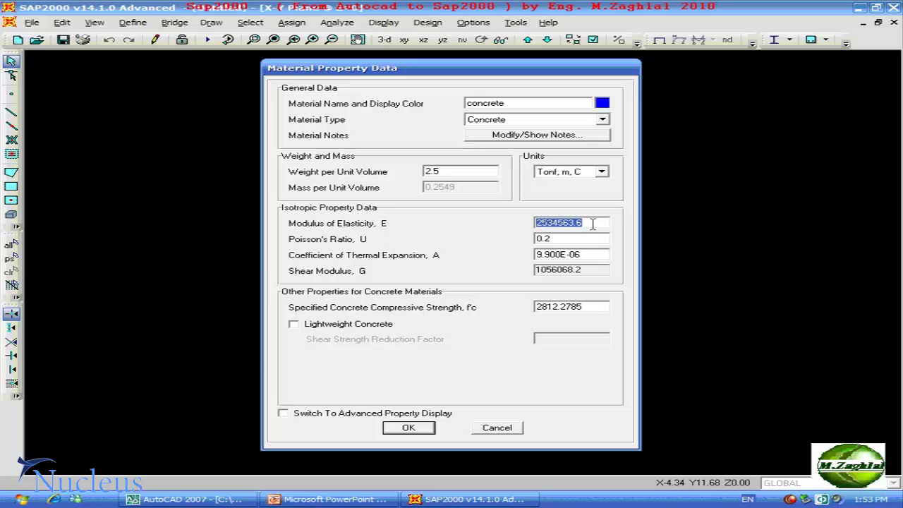
text(1)
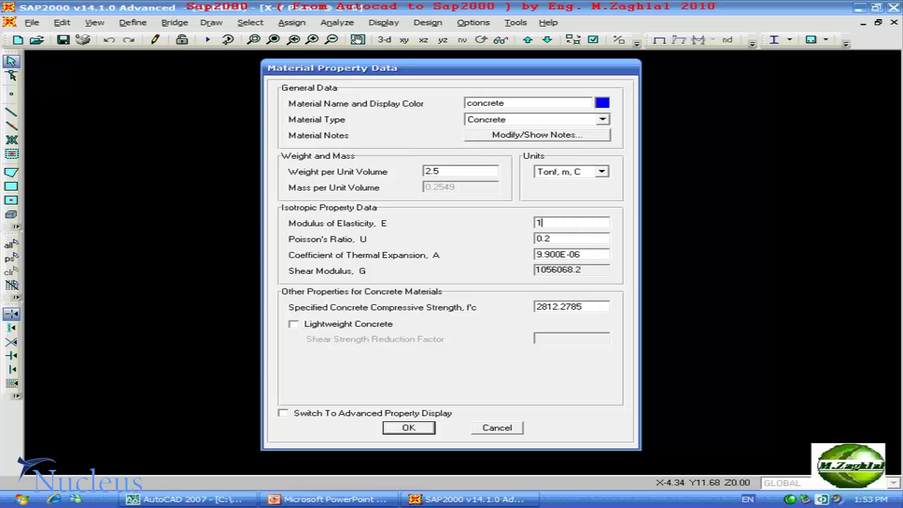
text(4000)
text(*)
text(1)
text(250)
text())
text(^)
text(0.5)
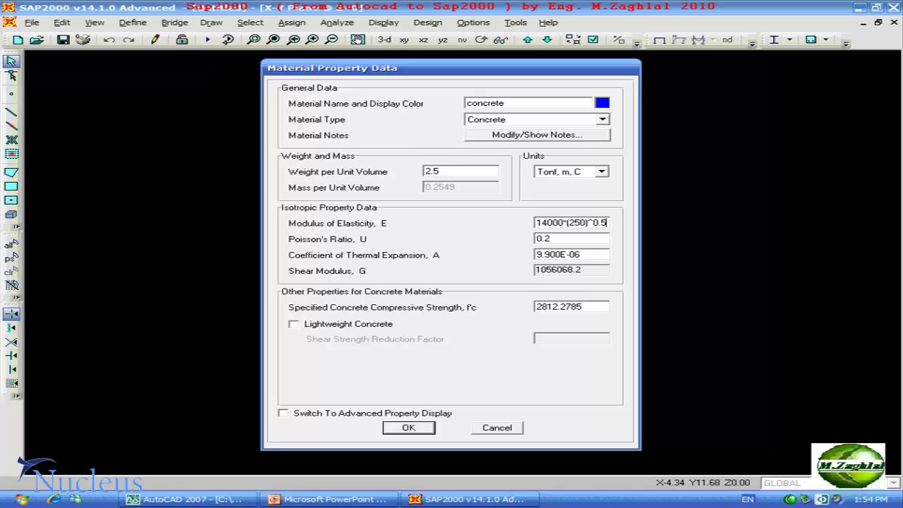
click(565, 240)
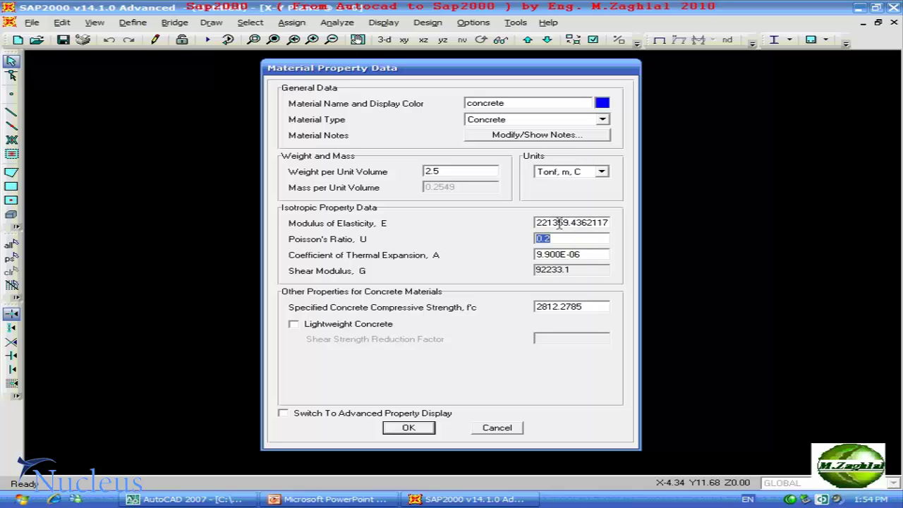
drag(558, 223, 527, 223)
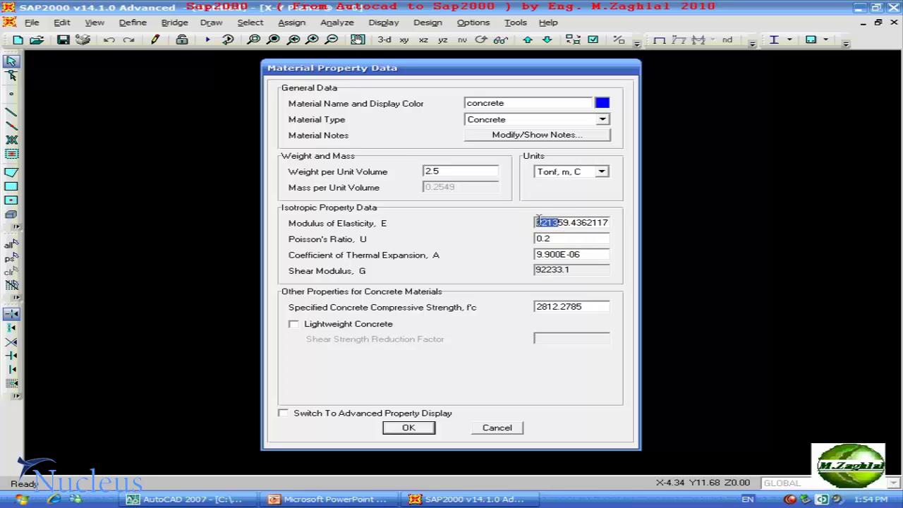
click(544, 222)
click(554, 223)
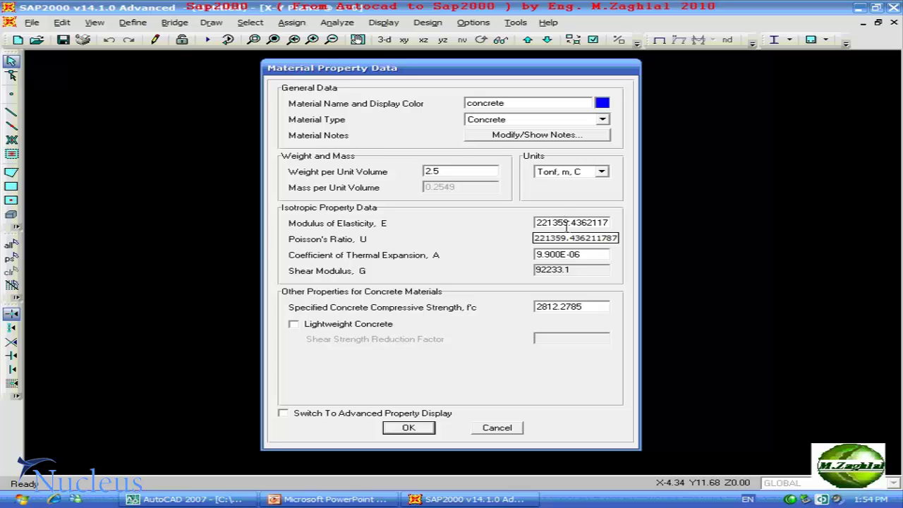
click(569, 222)
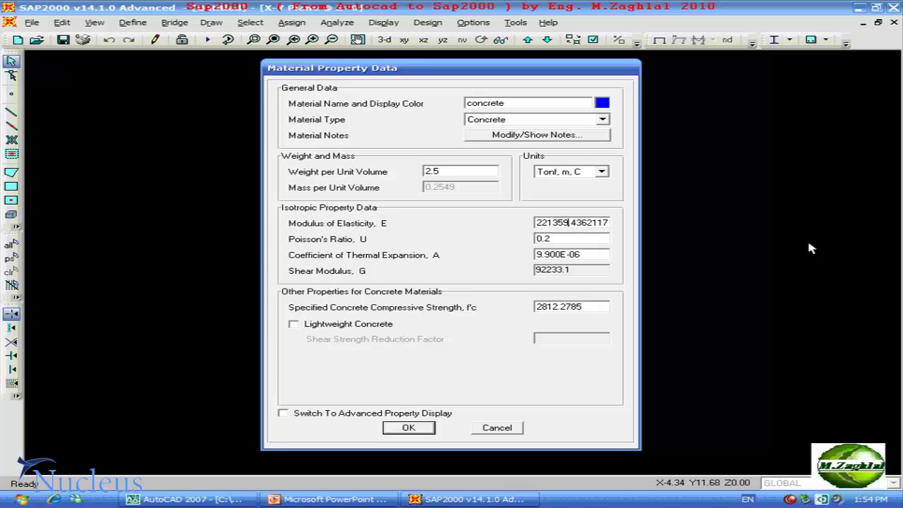
text(0)
key(Delete)
key(Delete)
key(Delete)
key(Delete)
key(Delete)
key(Delete)
key(Delete)
key(Delete)
double_click(555, 238)
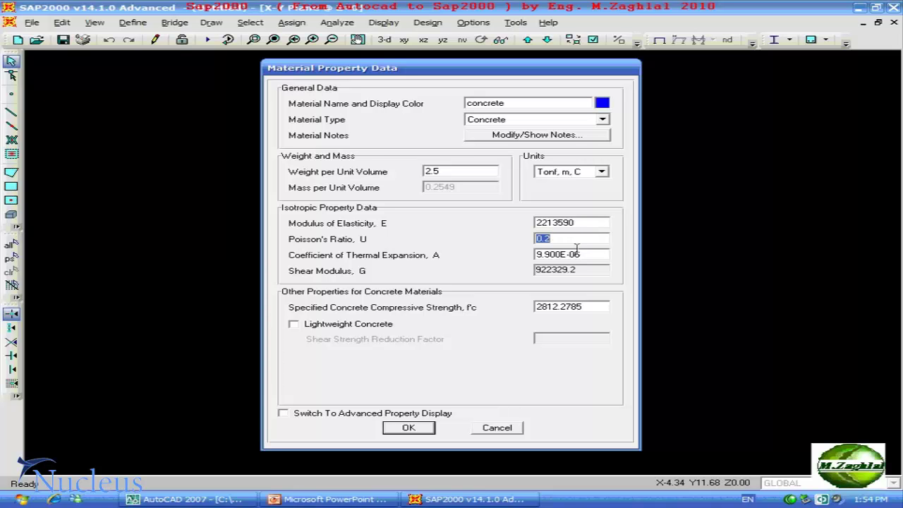
double_click(580, 253)
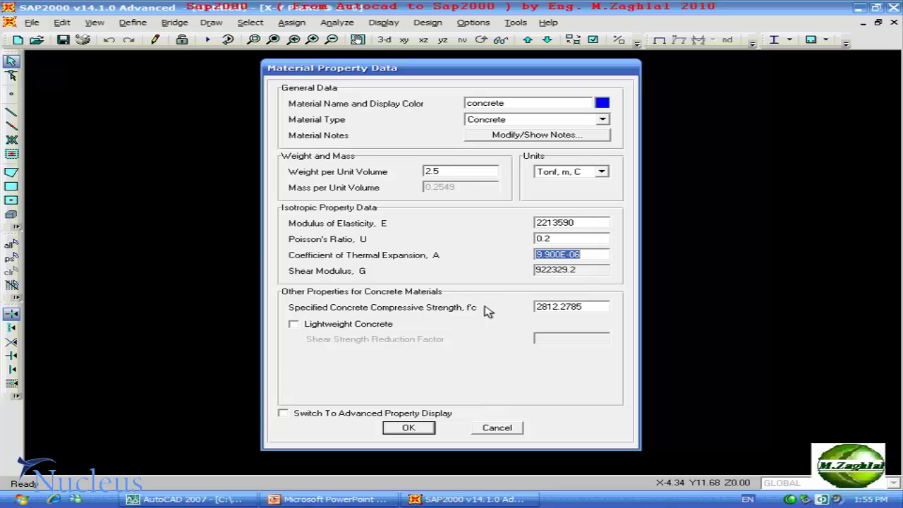
Step: Enter f'c as 0.8*250 and extend it to 2000
double_click(593, 306)
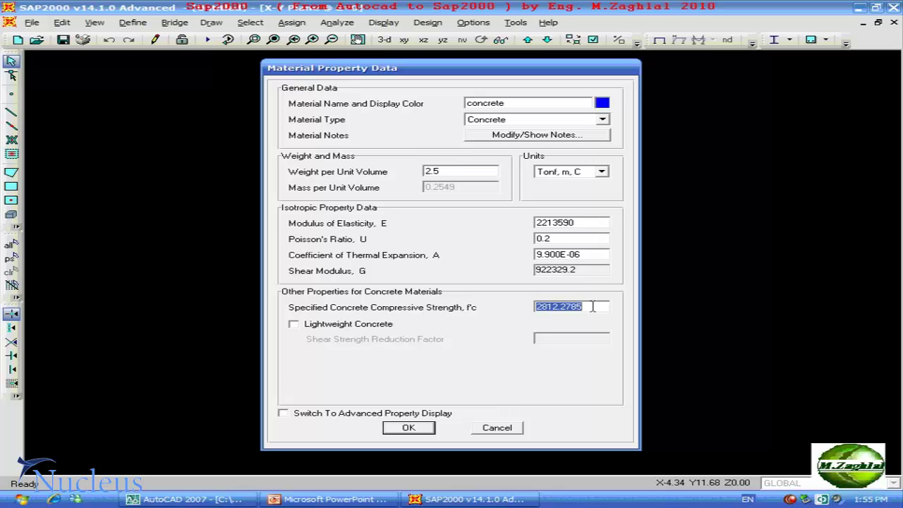
text(0)
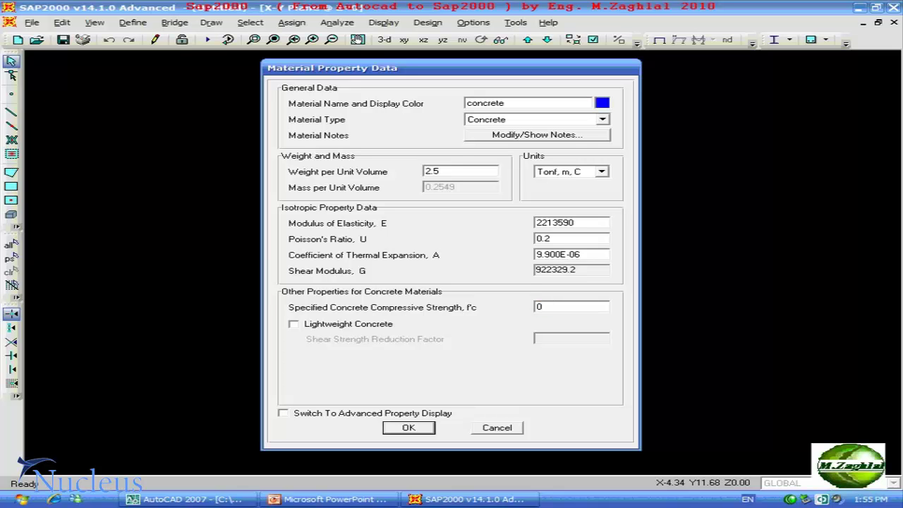
text(.8*2)
text(50)
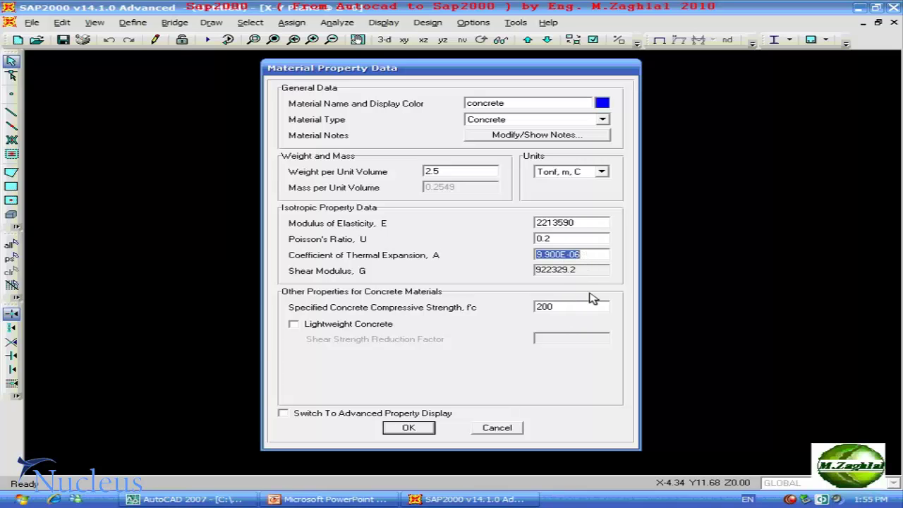
click(572, 306)
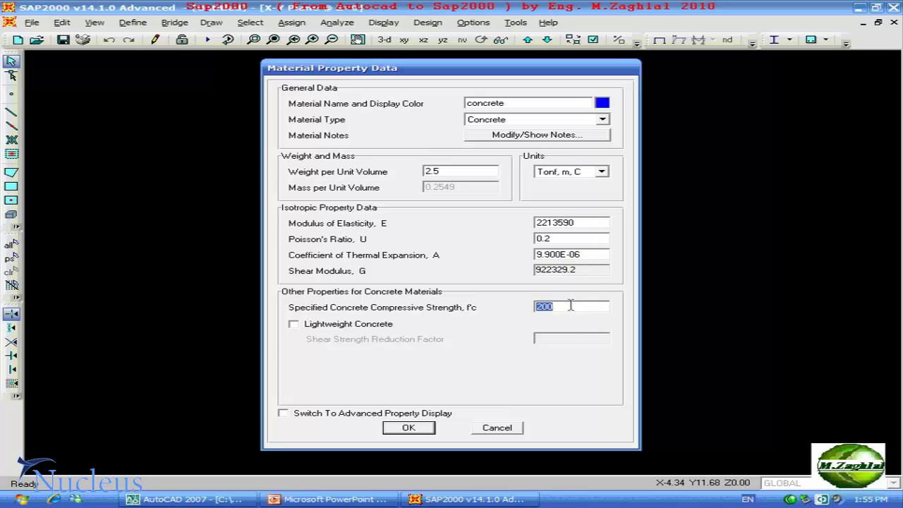
click(571, 306)
text(0)
Step: Confirm the concrete material and start a new rectangular concrete frame section
click(409, 428)
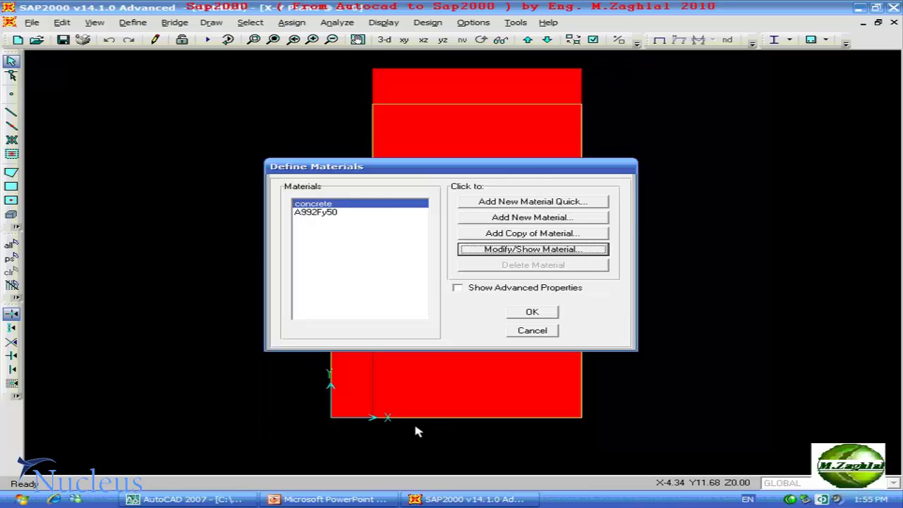
click(531, 313)
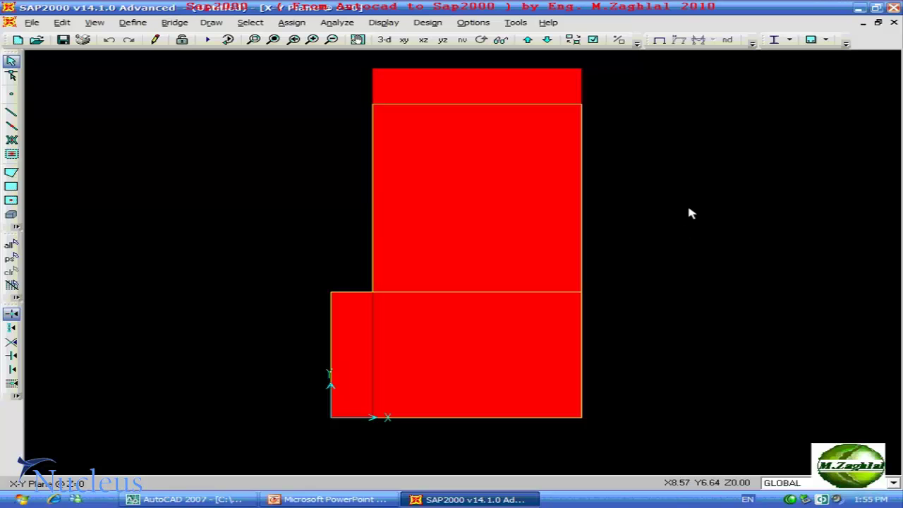
click(134, 22)
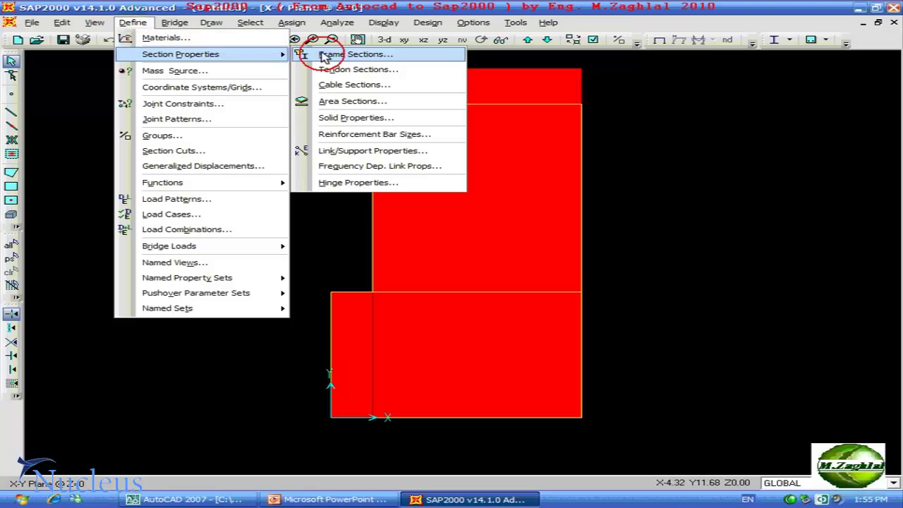
click(318, 55)
click(488, 177)
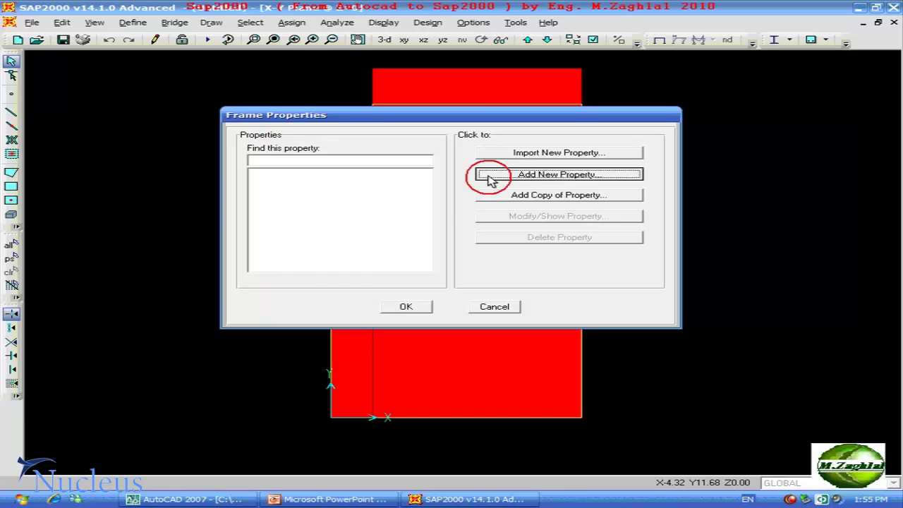
click(520, 125)
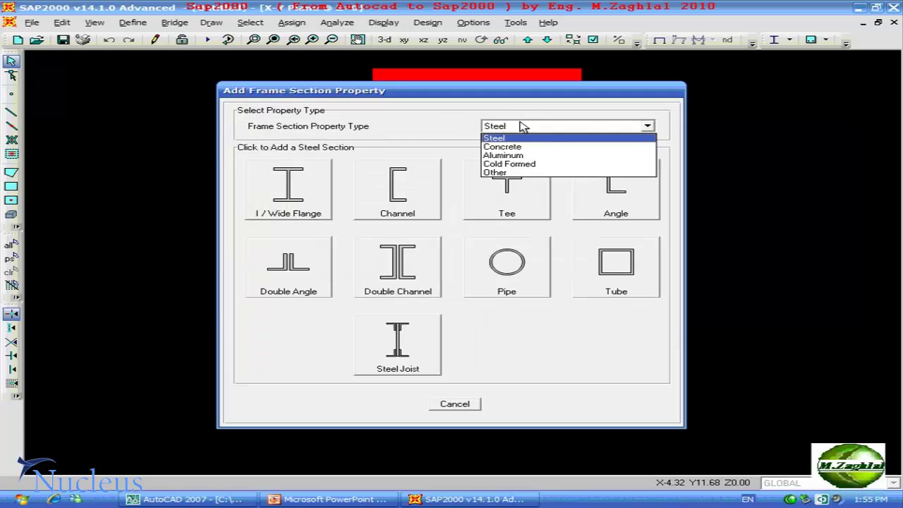
click(519, 147)
click(294, 190)
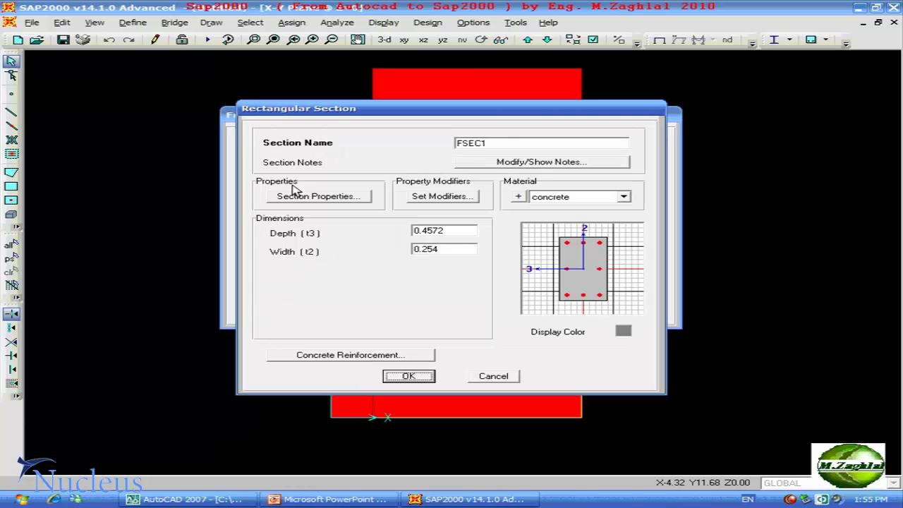
Step: Name the section b60 with depth 0.6 and width 0.25, and confirm it
double_click(521, 143)
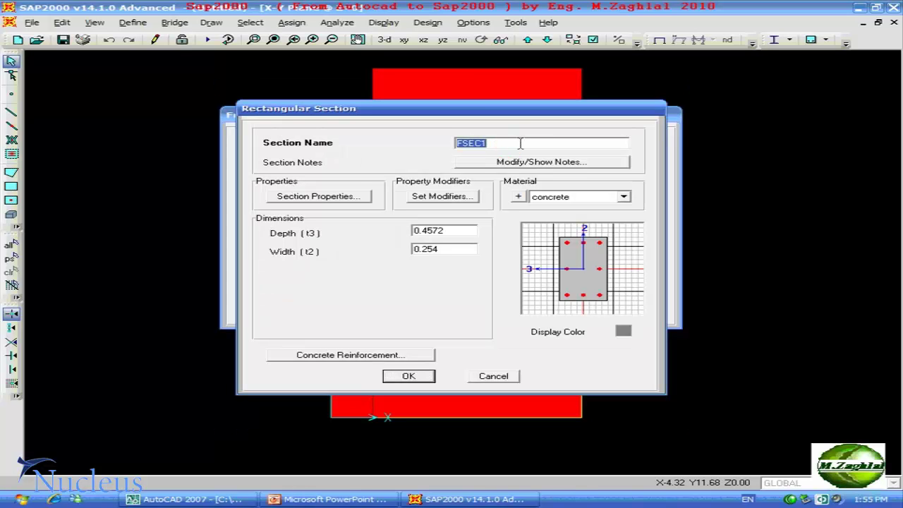
text(b)
text(60)
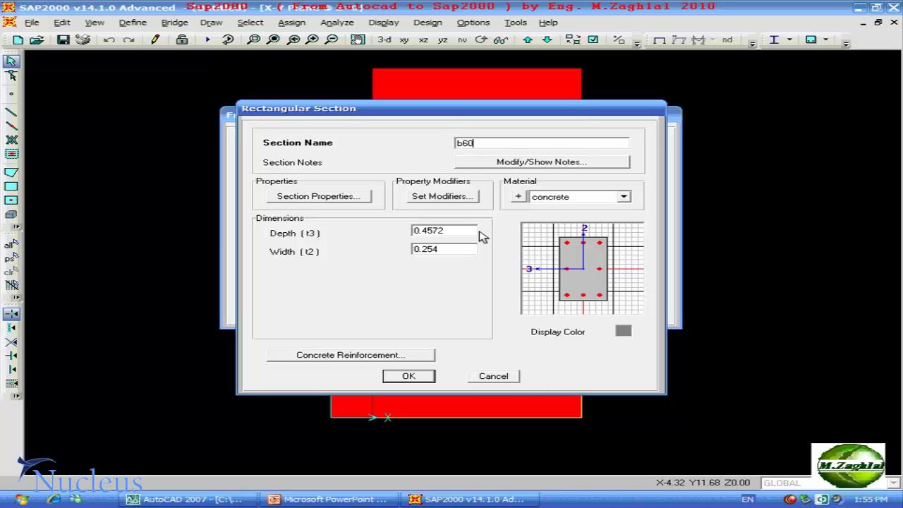
double_click(463, 230)
text(.6)
double_click(449, 249)
text(.25)
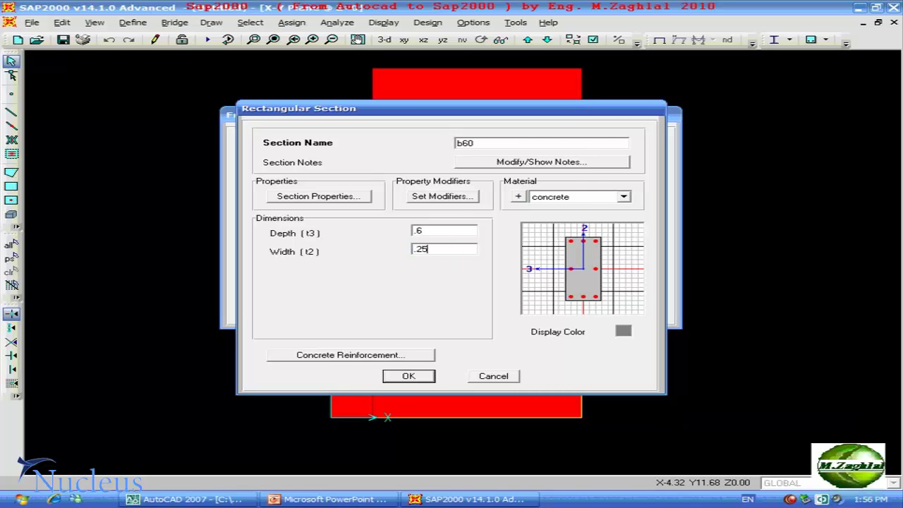
click(417, 378)
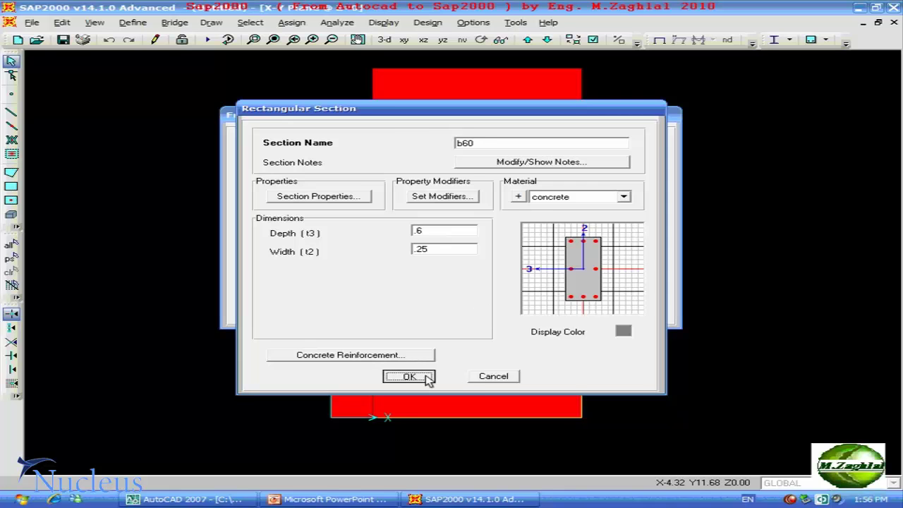
click(417, 379)
click(413, 308)
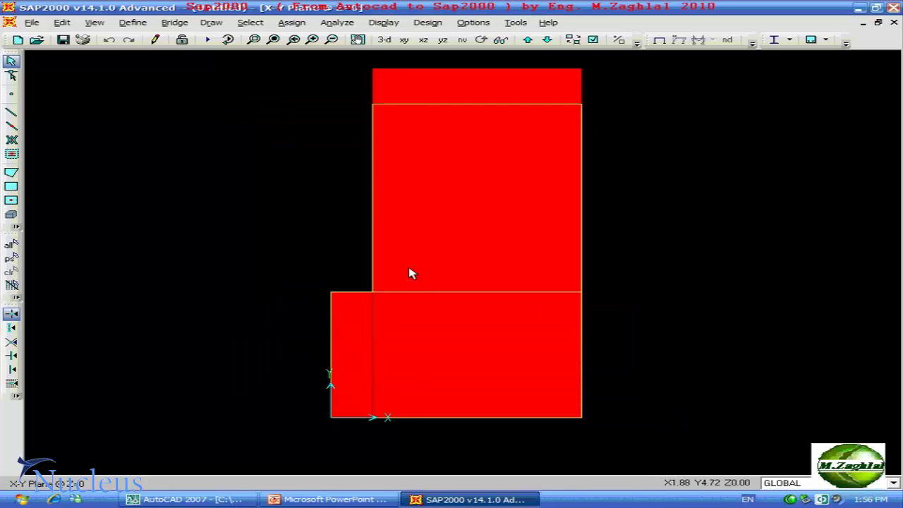
Step: Add shell area section s15 with membrane and bending thickness both 0.15
click(134, 23)
mouse_move(181, 54)
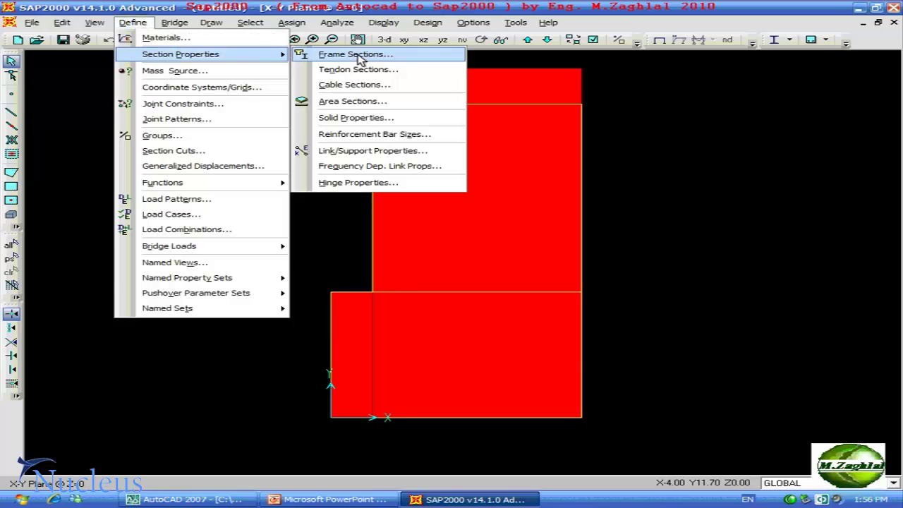
click(351, 101)
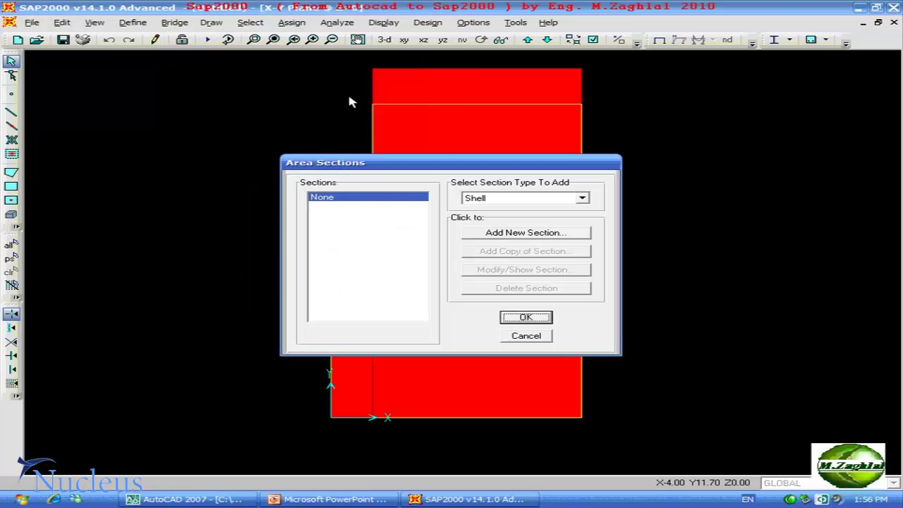
click(490, 234)
double_click(505, 100)
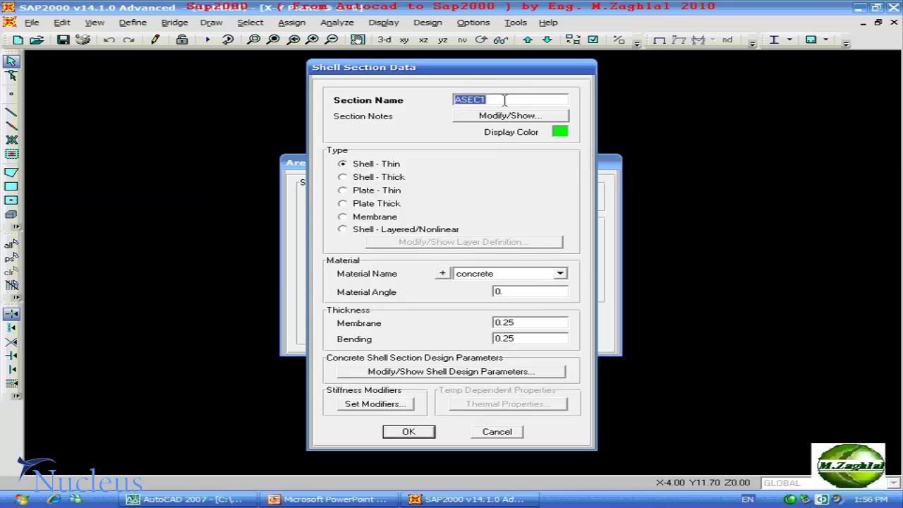
text(s15)
key(BackSpace)
text(5)
double_click(526, 323)
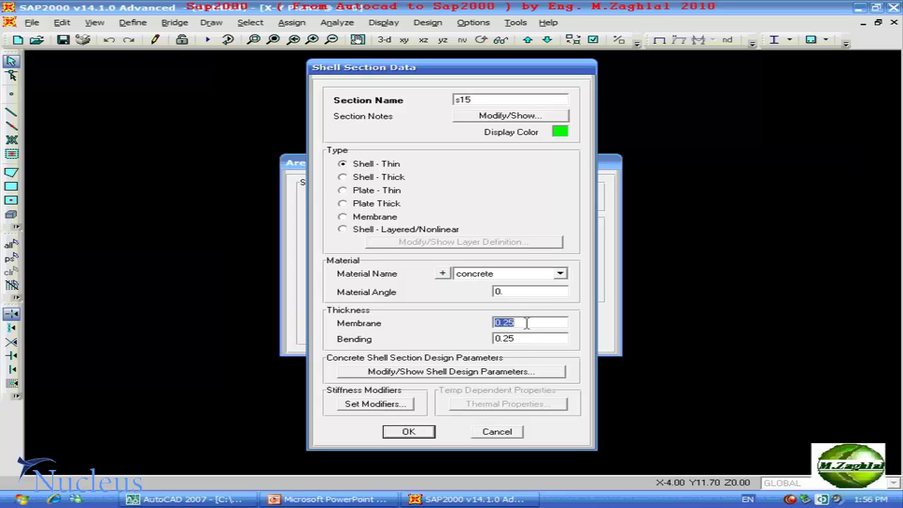
text(0.15)
double_click(536, 339)
text(0.15)
click(410, 433)
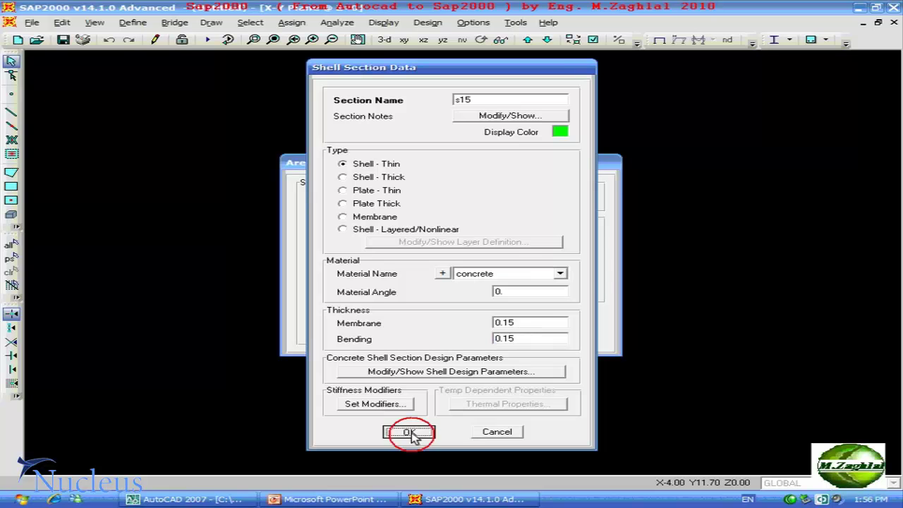
click(520, 318)
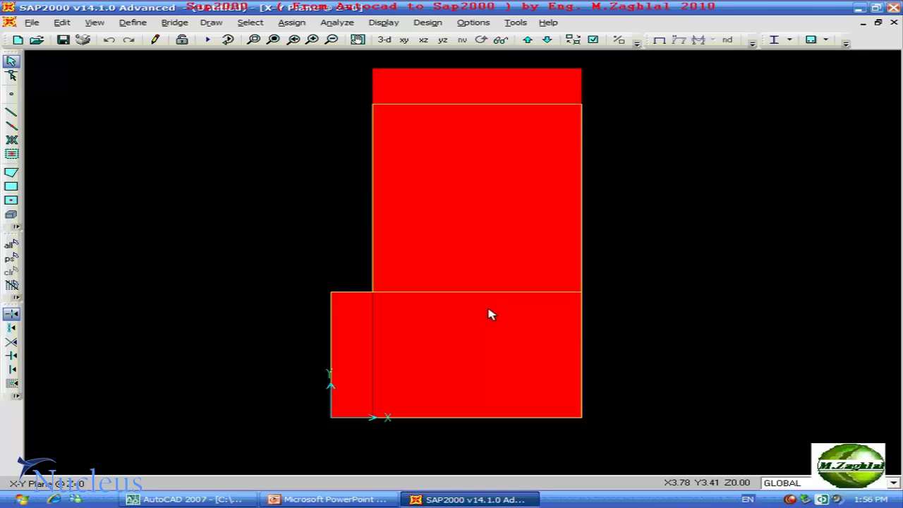
Step: Select the slab areas, assign them the s15 area section, then window-select the whole model
click(478, 113)
click(492, 355)
click(354, 341)
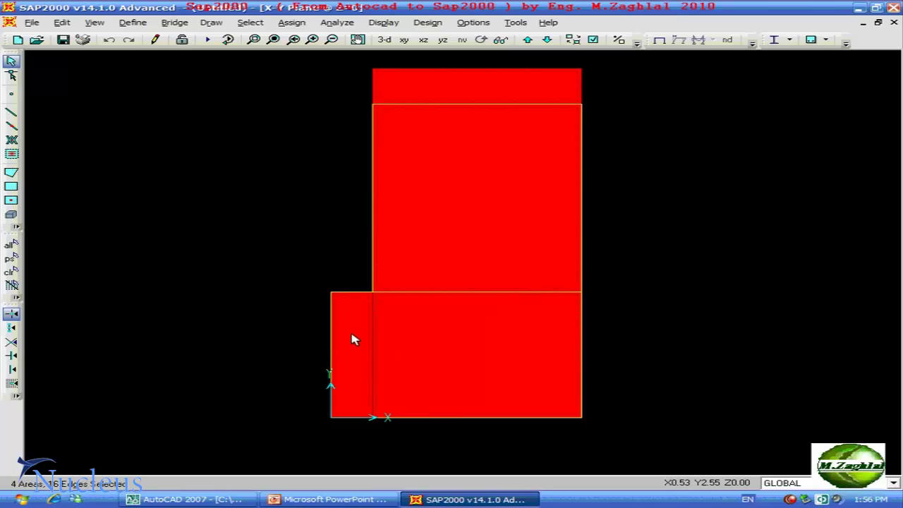
click(303, 28)
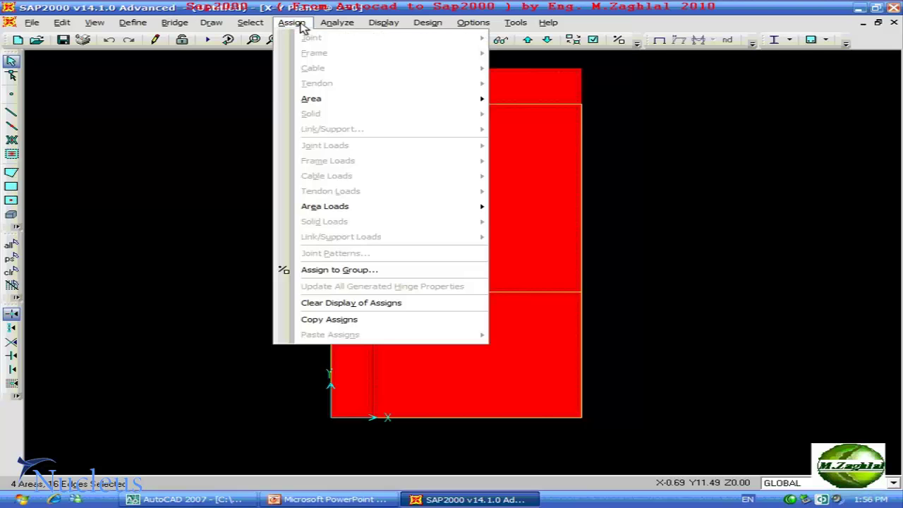
mouse_move(312, 99)
click(502, 99)
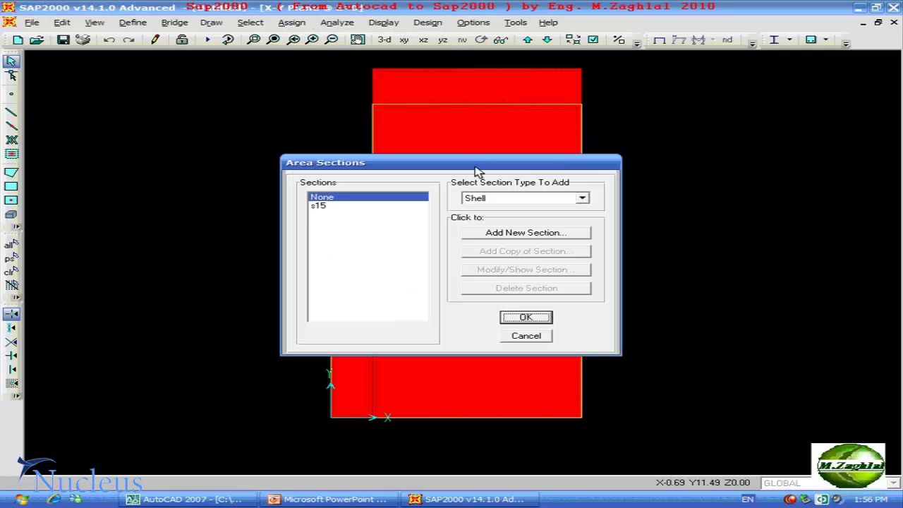
click(319, 206)
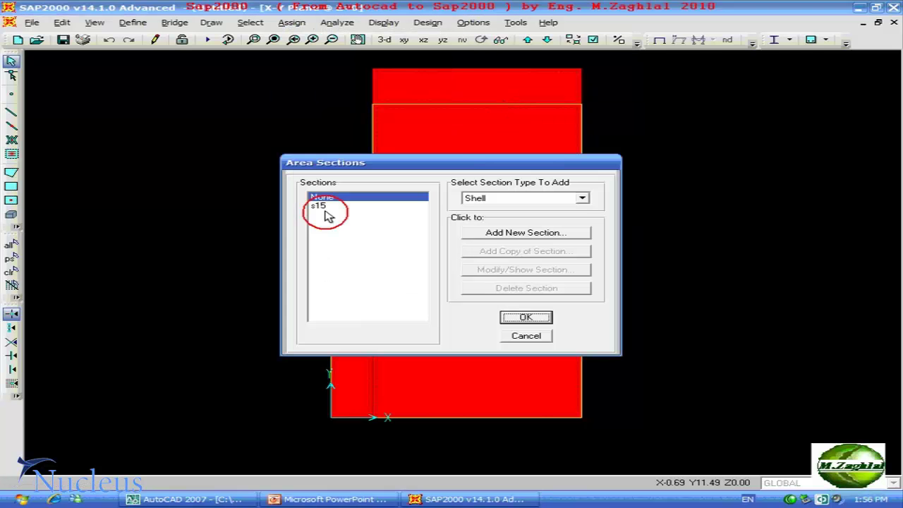
click(524, 318)
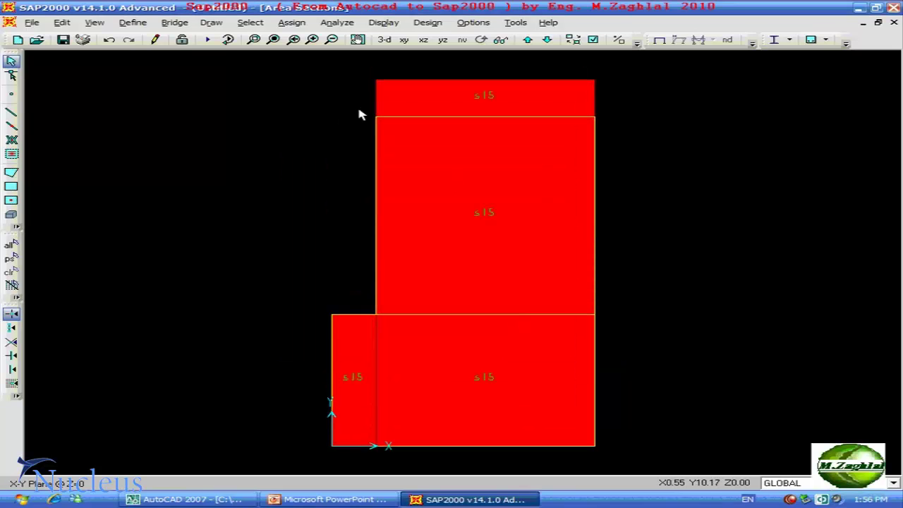
drag(348, 111, 671, 468)
mouse_move(291, 290)
mouse_down()
mouse_move(391, 404)
mouse_move(636, 456)
mouse_up()
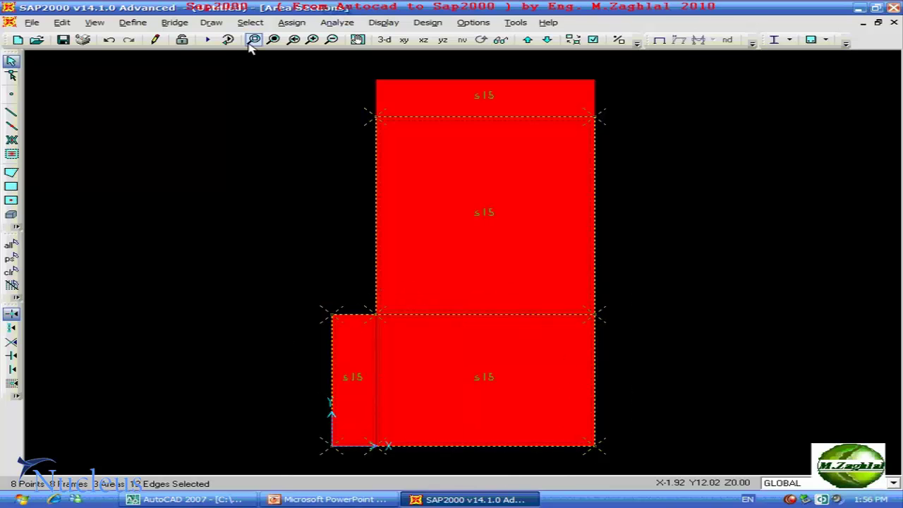
Step: Assign the b60 frame section to the slab's edge frames
click(291, 22)
mouse_move(315, 53)
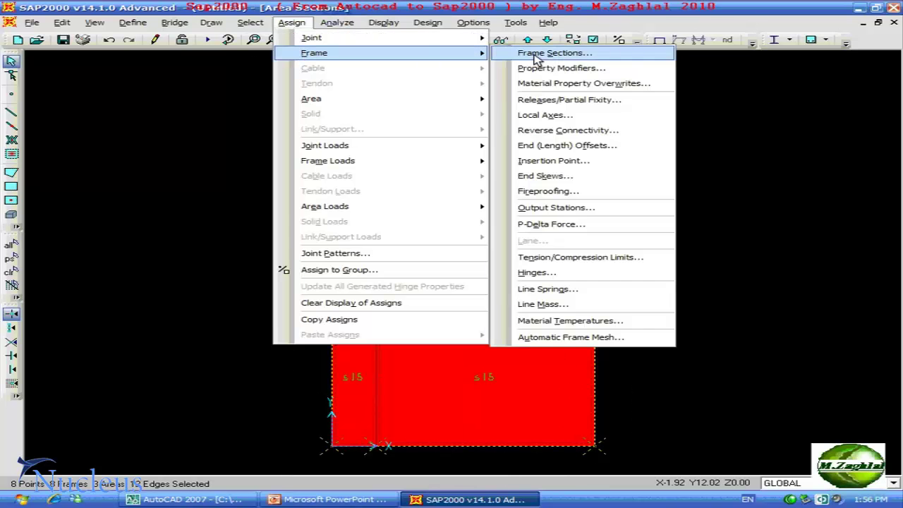
click(536, 55)
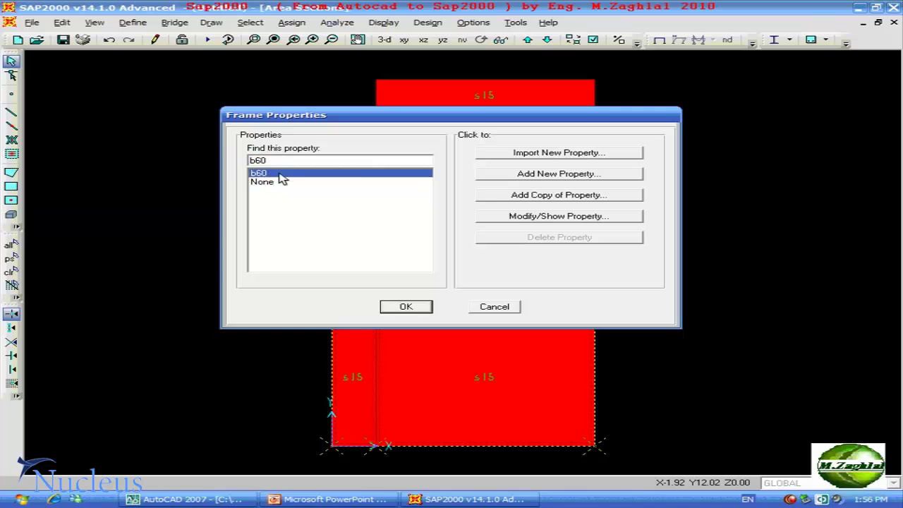
click(421, 308)
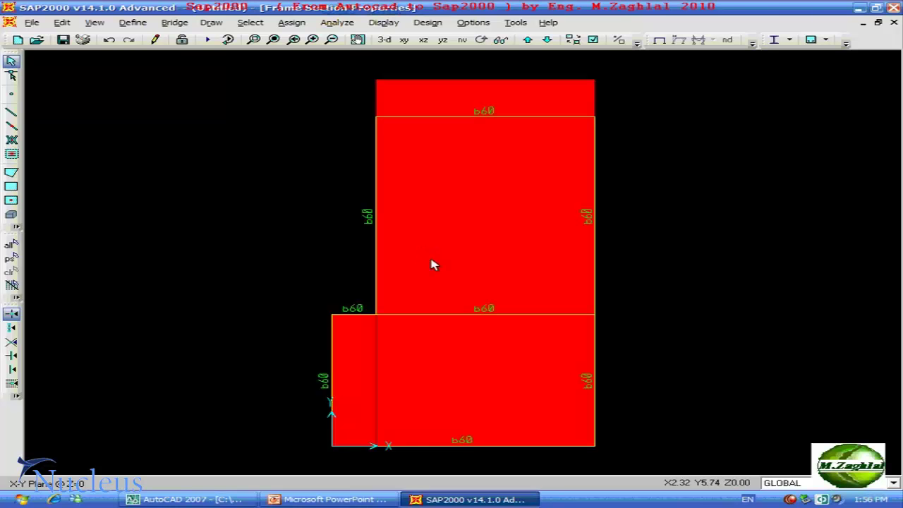
Step: Select the four support joints and compare them with the original AutoCAD drawing
click(593, 118)
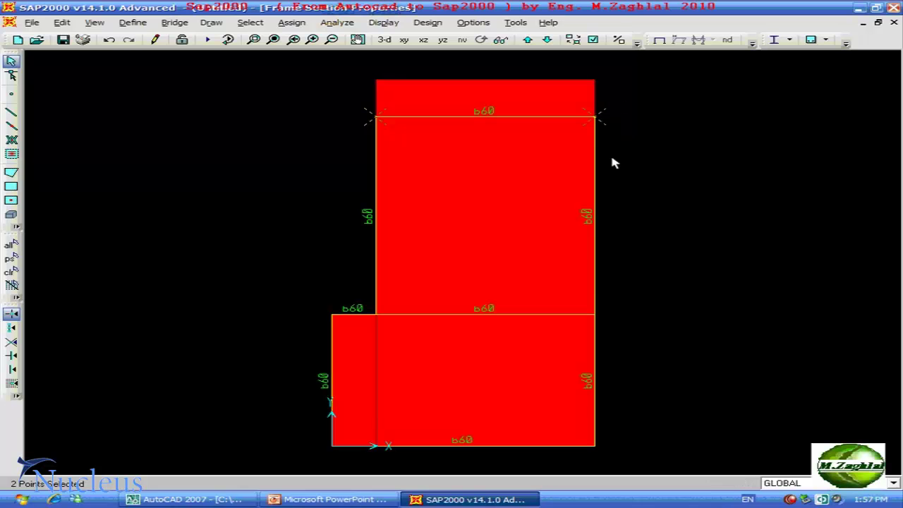
click(593, 315)
click(375, 319)
click(332, 444)
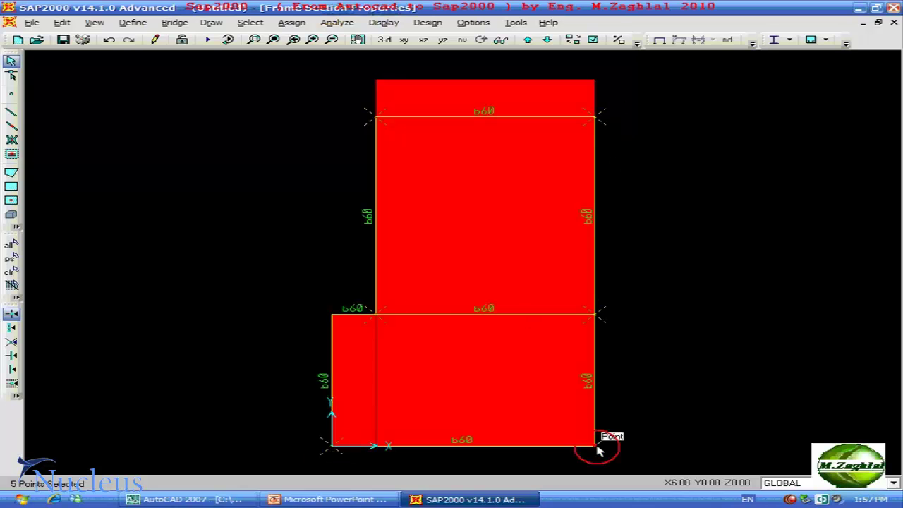
click(254, 497)
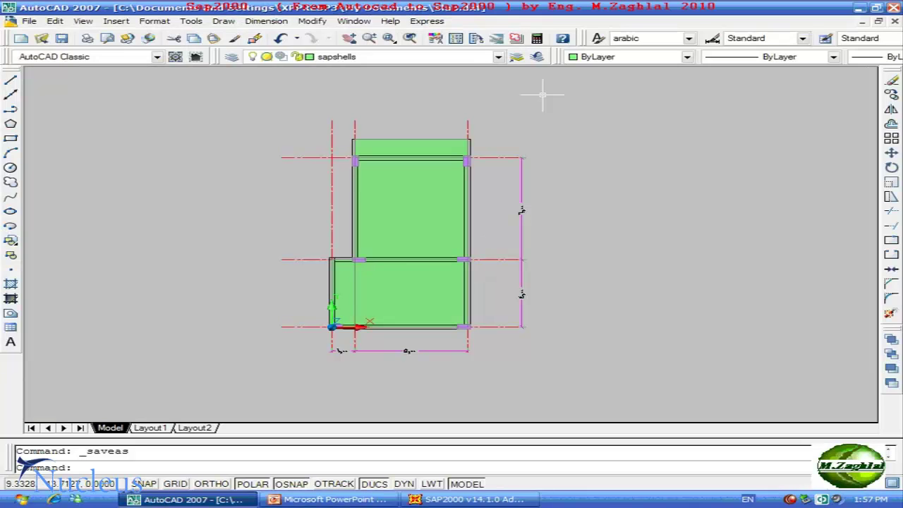
click(469, 499)
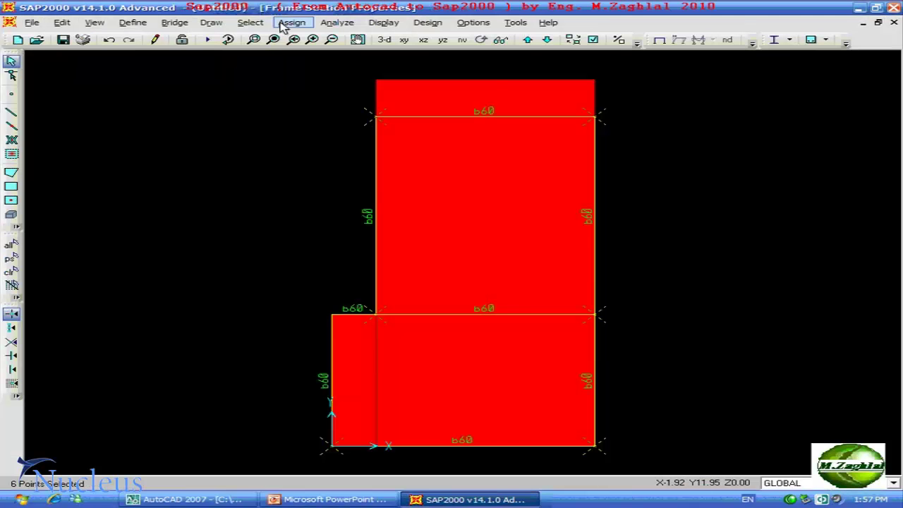
Step: Give the selected joints pinned restraints and check them in 3-D before returning to plan
click(291, 22)
click(542, 36)
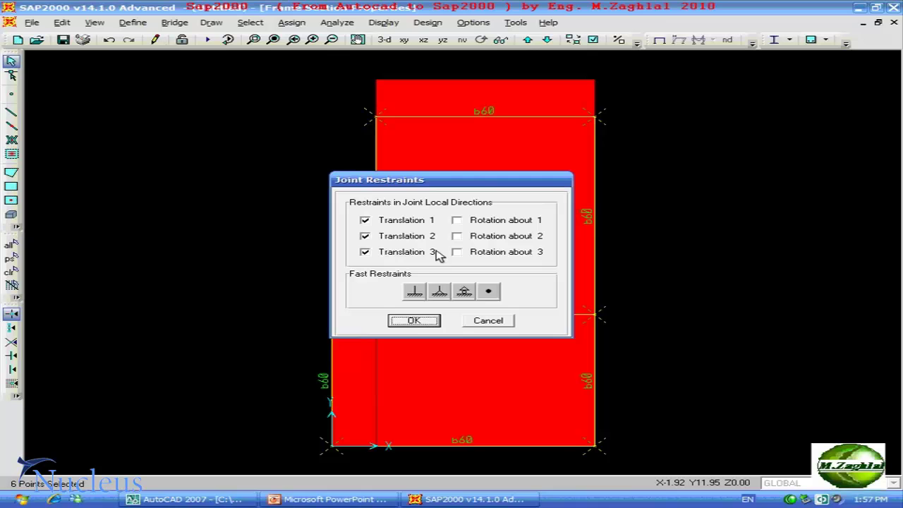
click(439, 292)
click(414, 320)
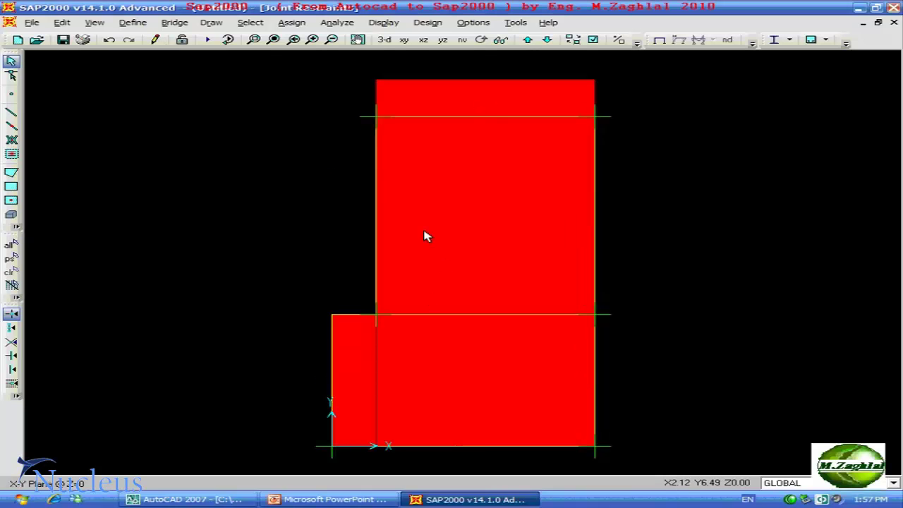
click(382, 40)
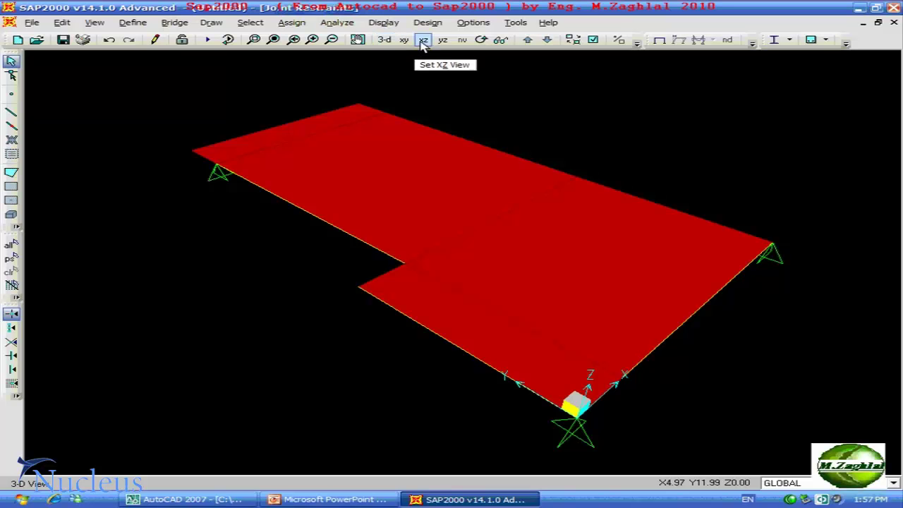
click(404, 39)
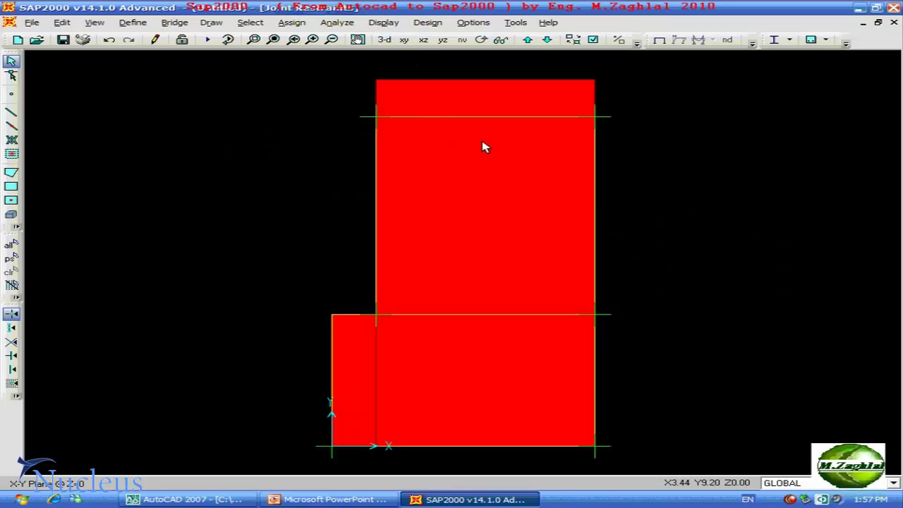
Step: Add a load pattern named live of type LIVE with self-weight multiplier 0
click(132, 23)
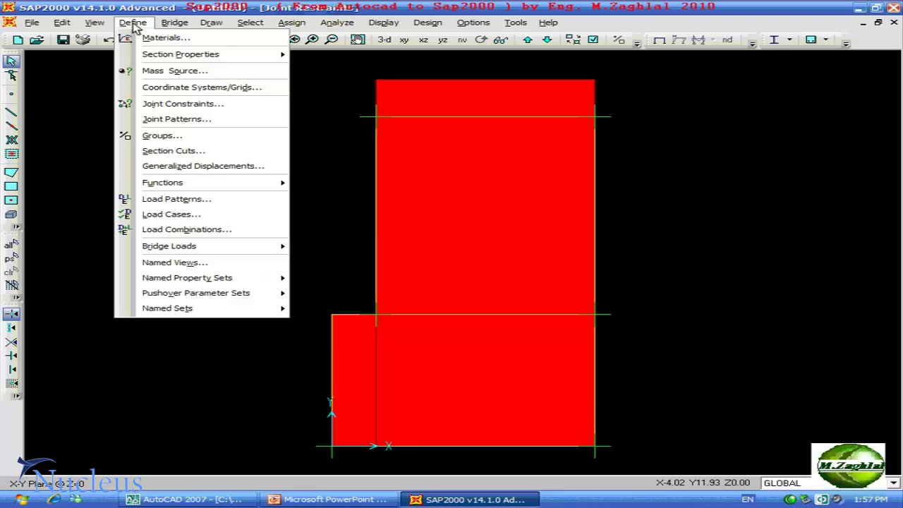
click(200, 199)
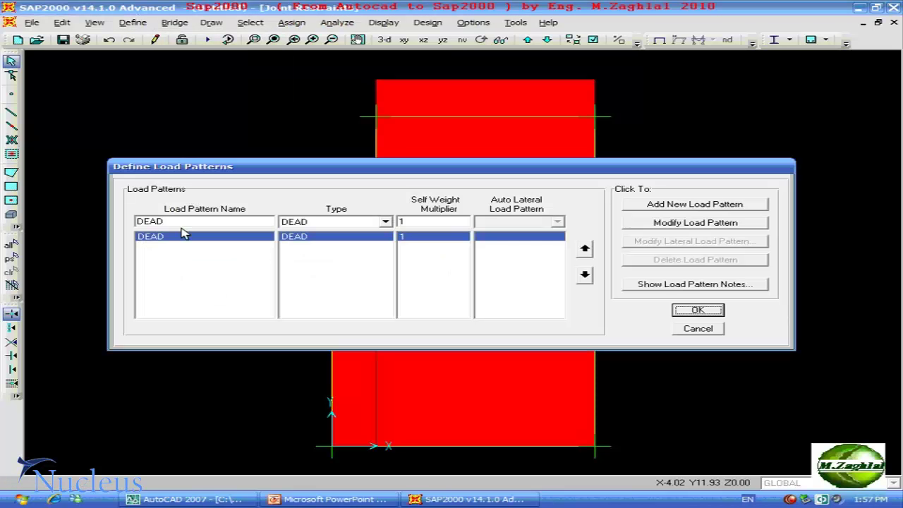
click(206, 220)
text(L)
click(329, 223)
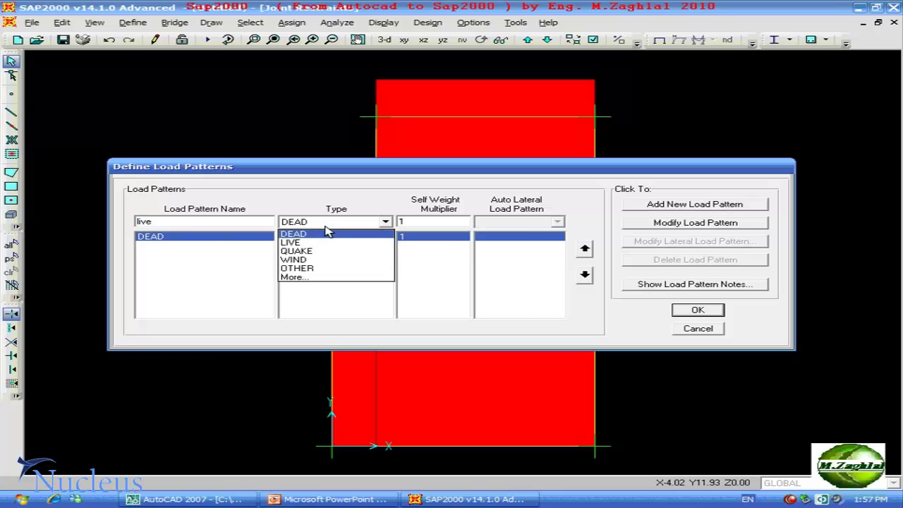
click(333, 243)
click(646, 204)
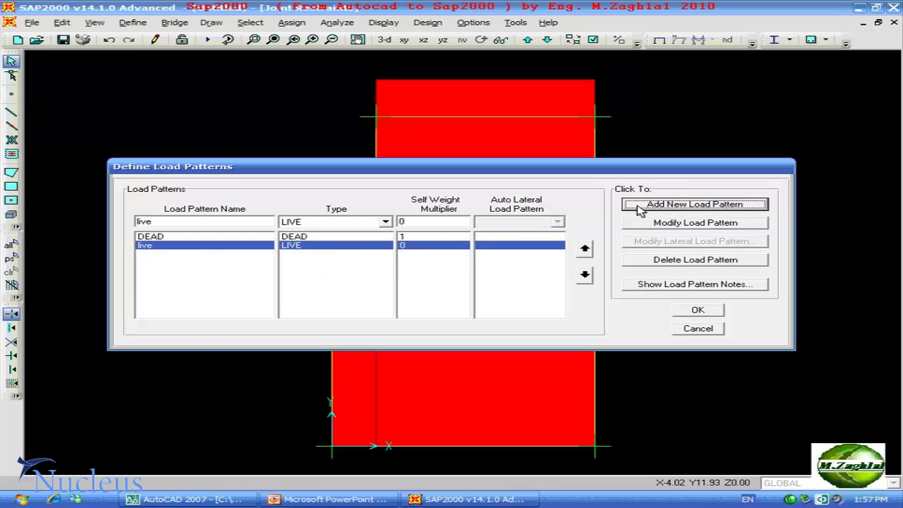
click(695, 312)
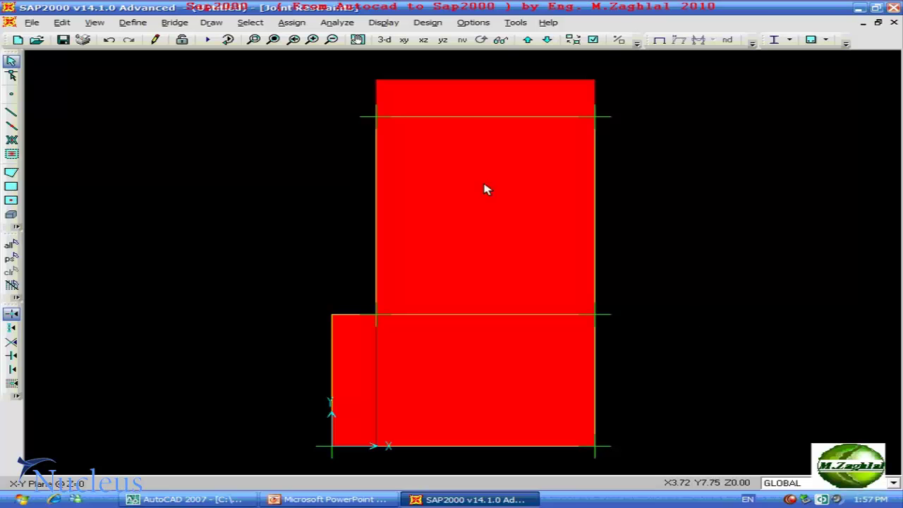
Step: Assign a uniform 0.15 DEAD gravity shell load to all slab areas
key(ctrl+a)
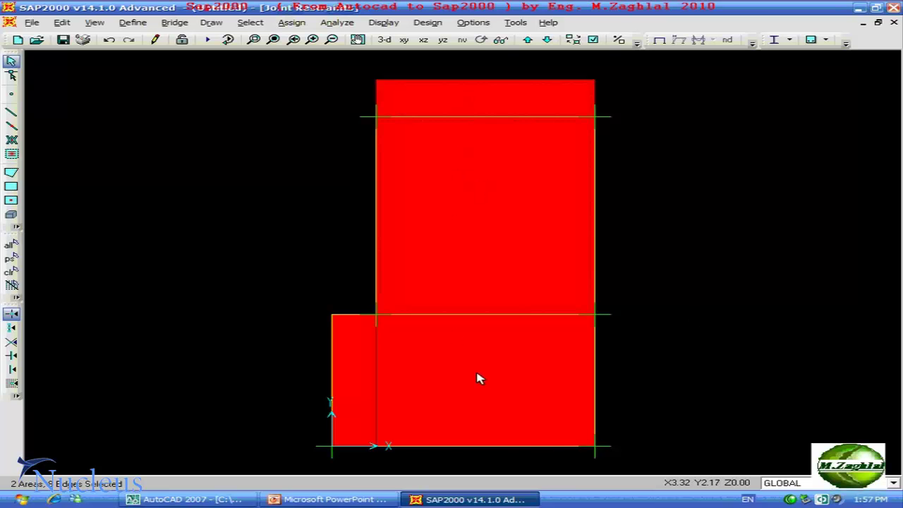
click(294, 23)
mouse_move(325, 206)
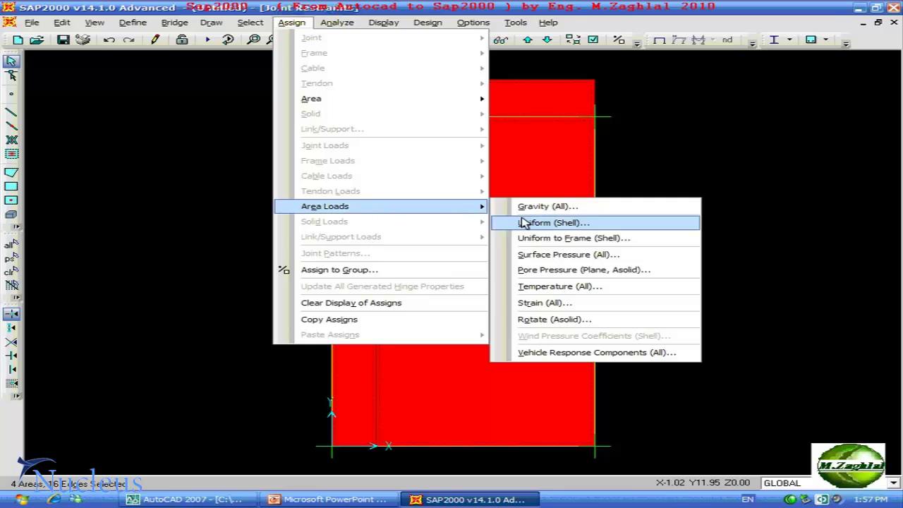
click(524, 223)
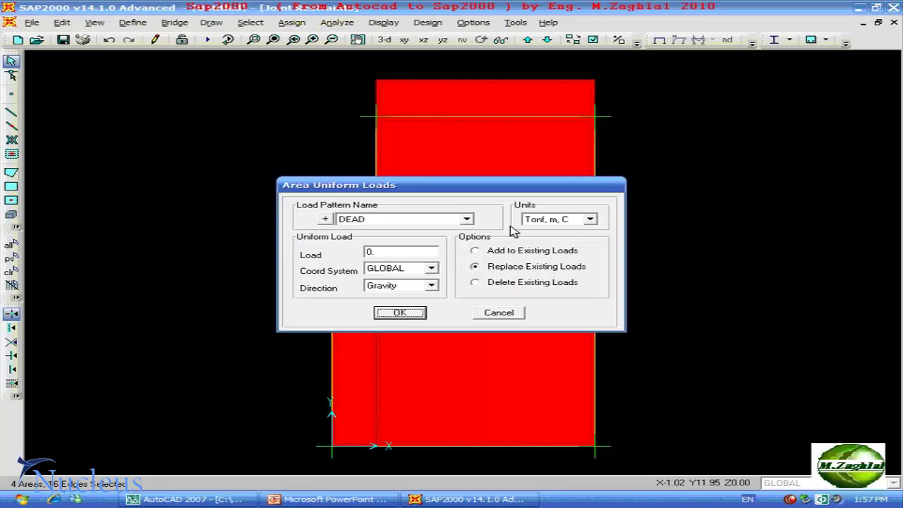
double_click(408, 247)
click(400, 312)
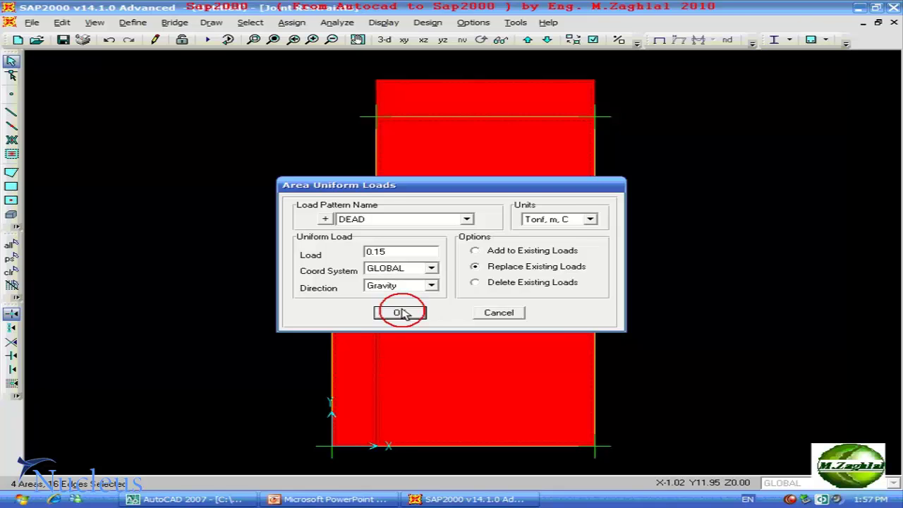
Step: Select the four slab areas again
click(493, 100)
click(490, 197)
click(491, 361)
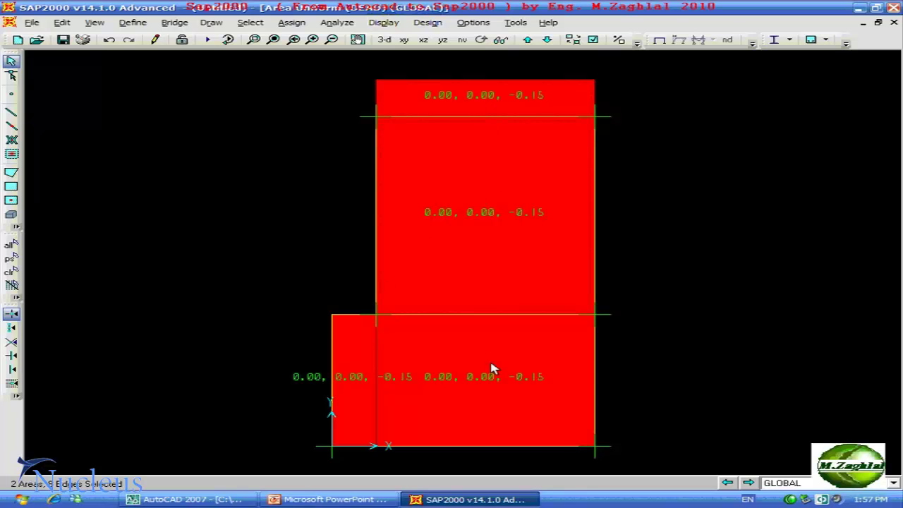
click(372, 367)
Step: Apply a uniform 0.2 live gravity load to the slab areas, then window-select the whole model
click(292, 22)
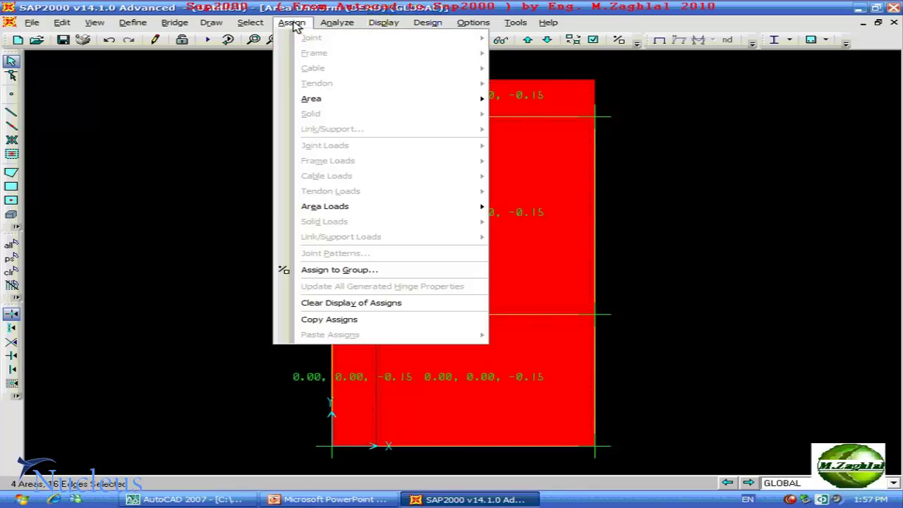
mouse_move(325, 206)
click(560, 217)
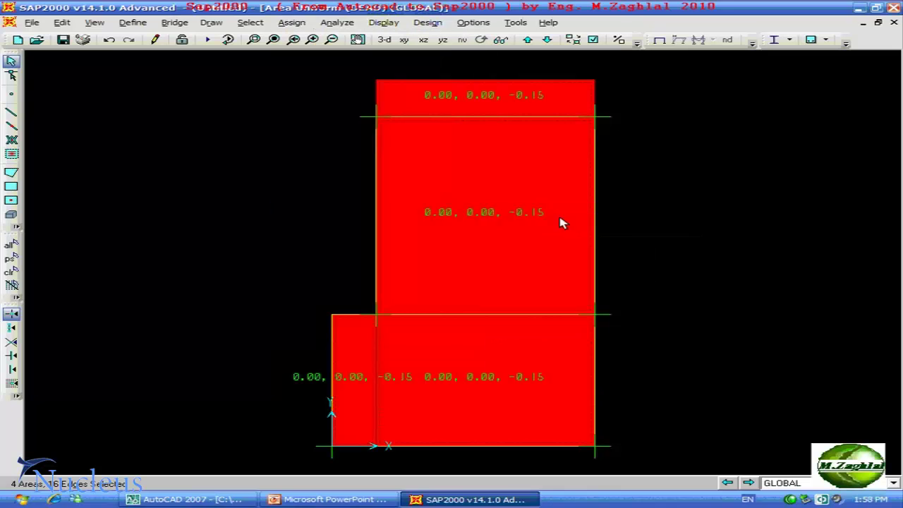
click(467, 220)
click(429, 240)
double_click(410, 250)
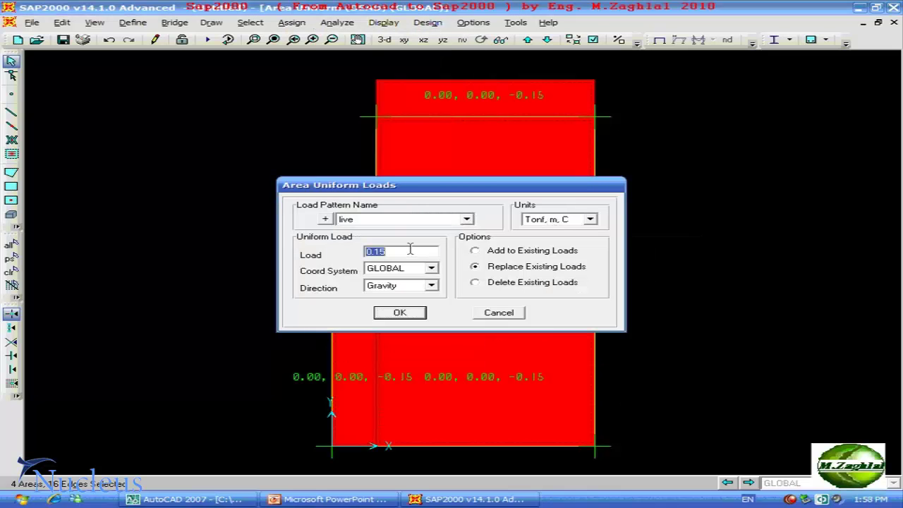
text(0.)
click(401, 313)
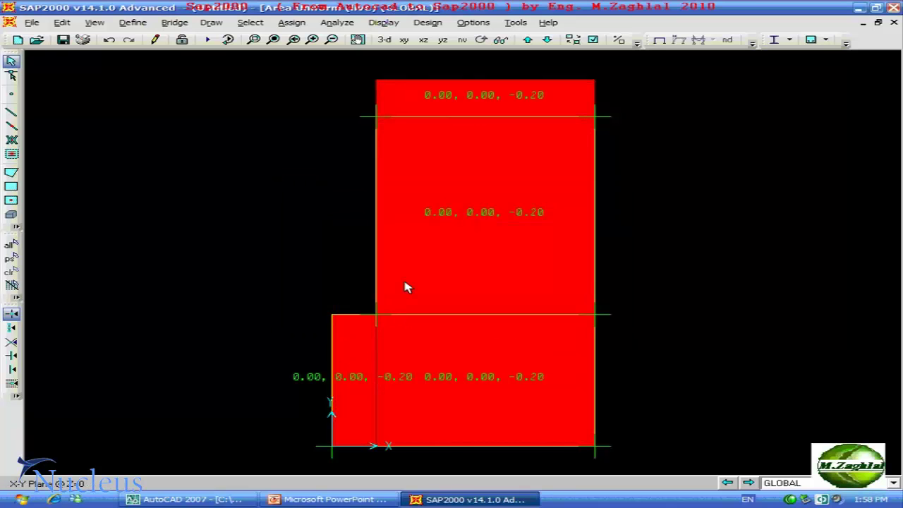
drag(339, 111, 624, 466)
drag(254, 271, 611, 446)
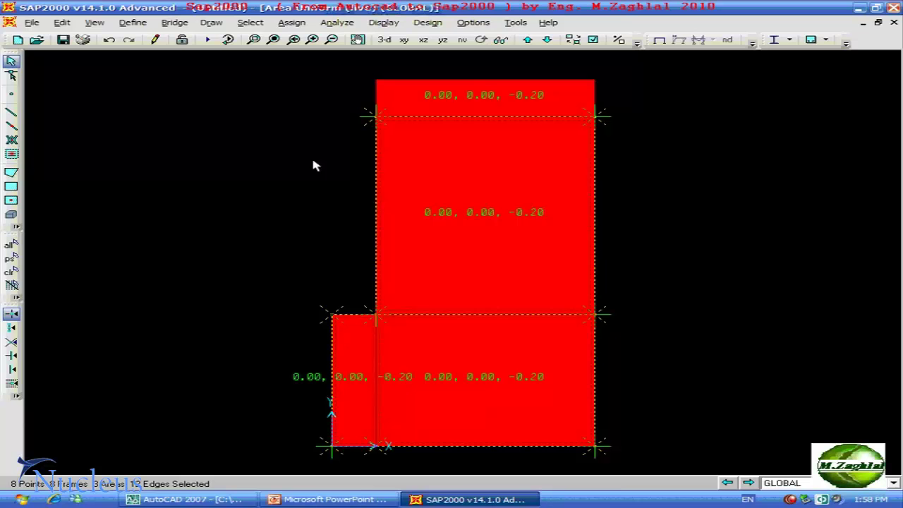
Step: Apply a uniform 0.6 DEAD gravity distributed load to the beam frames
click(292, 22)
mouse_move(329, 161)
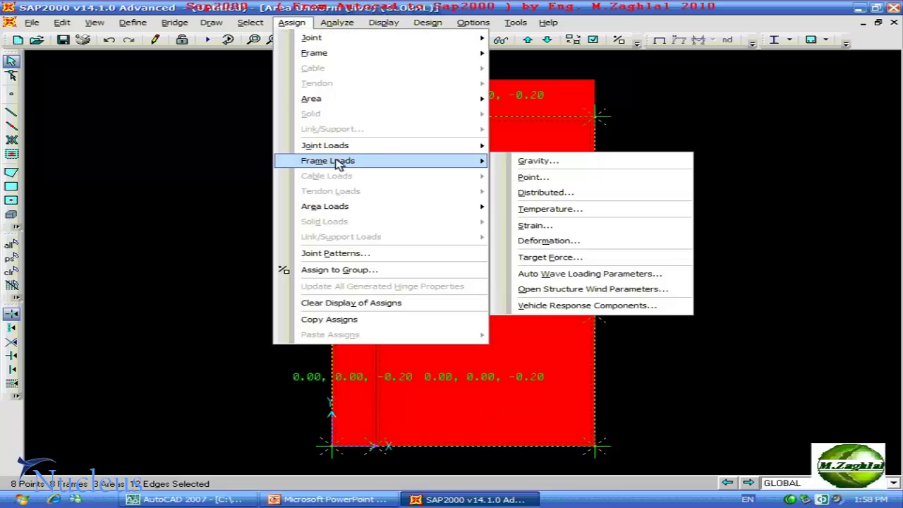
click(543, 194)
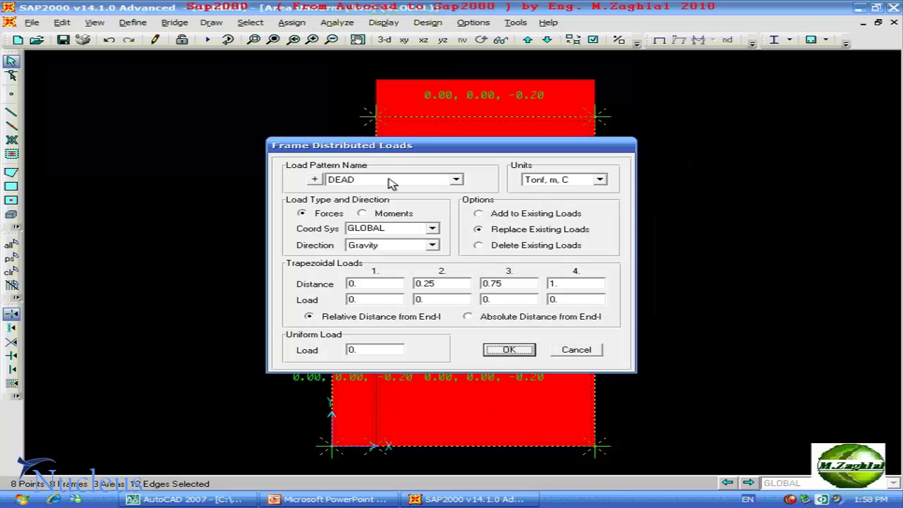
double_click(384, 350)
click(509, 350)
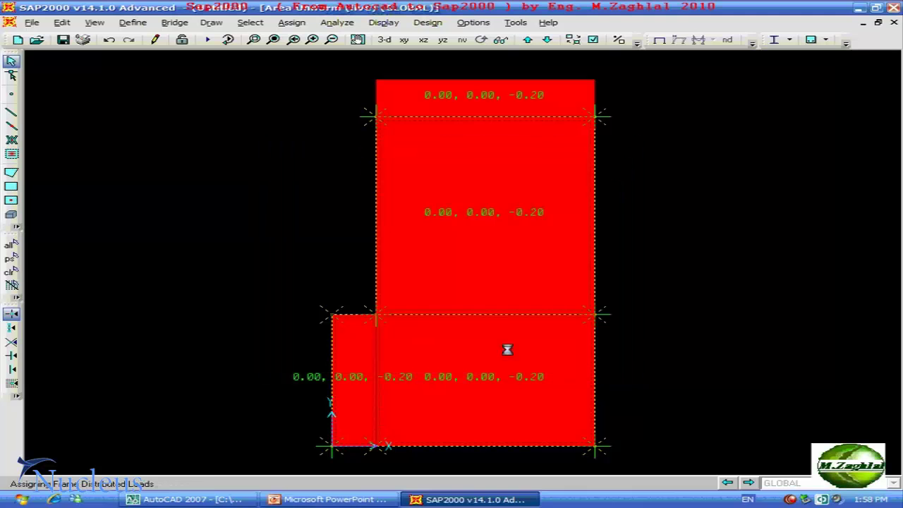
Step: Check the model in 3-D, return to the XY plan, and select all objects
click(384, 39)
click(404, 40)
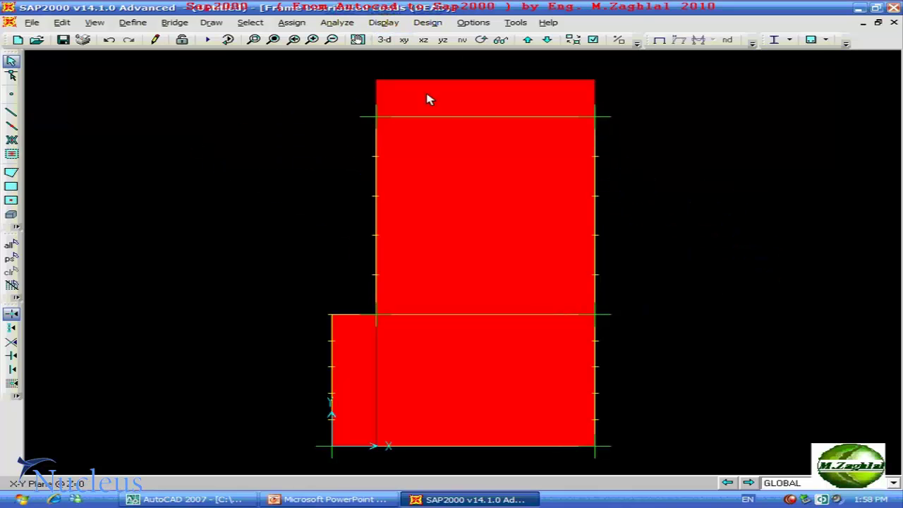
middle_drag(458, 183, 407, 175)
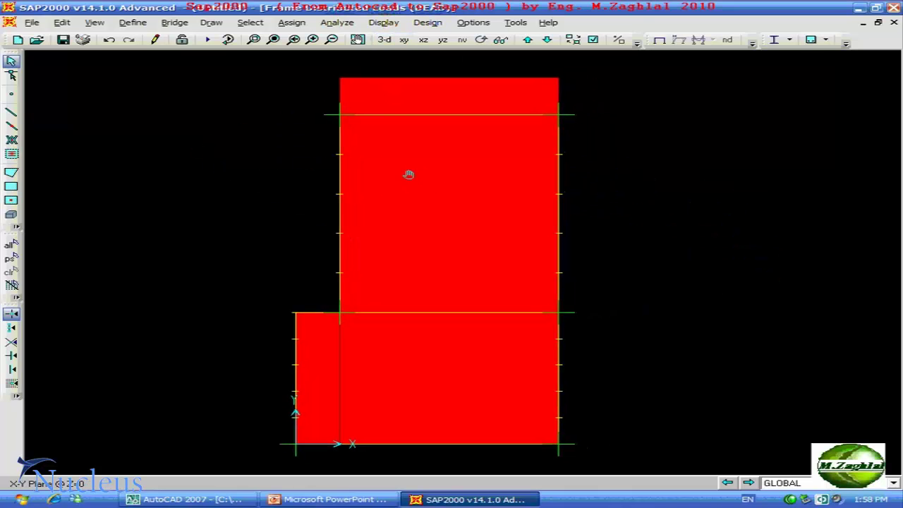
key(ctrl+a)
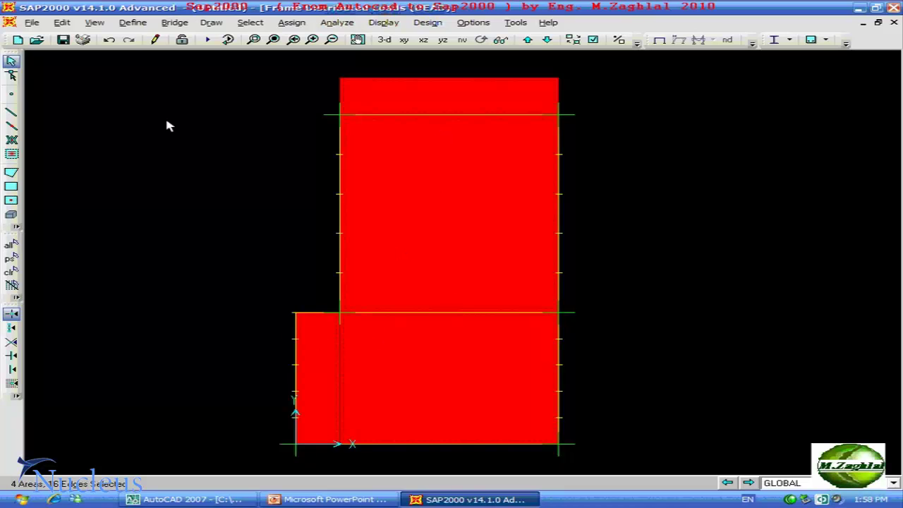
Step: Divide the selected slab areas into shell elements with a maximum edge size of 0.5
click(62, 22)
mouse_move(98, 241)
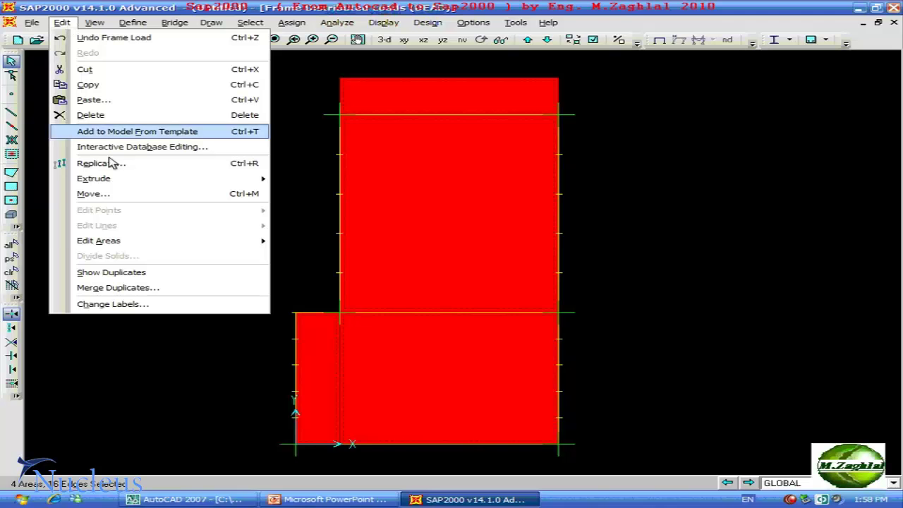
click(314, 241)
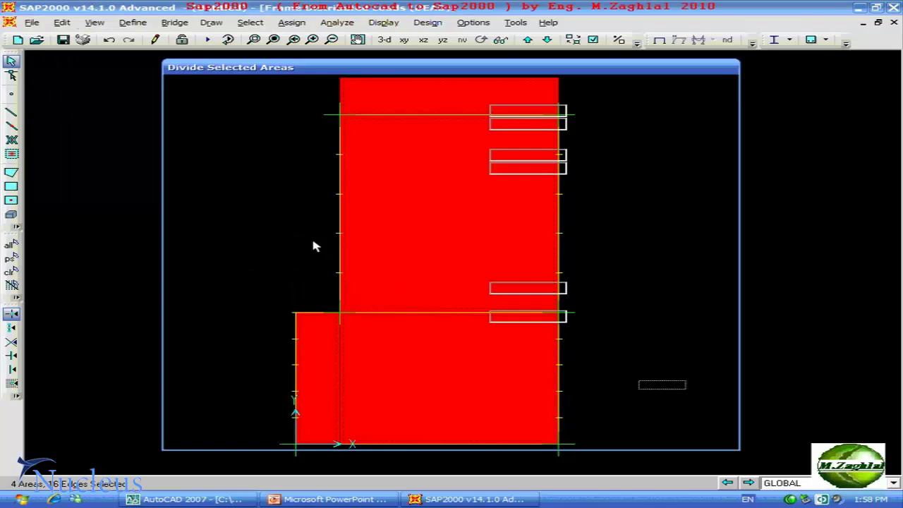
click(417, 144)
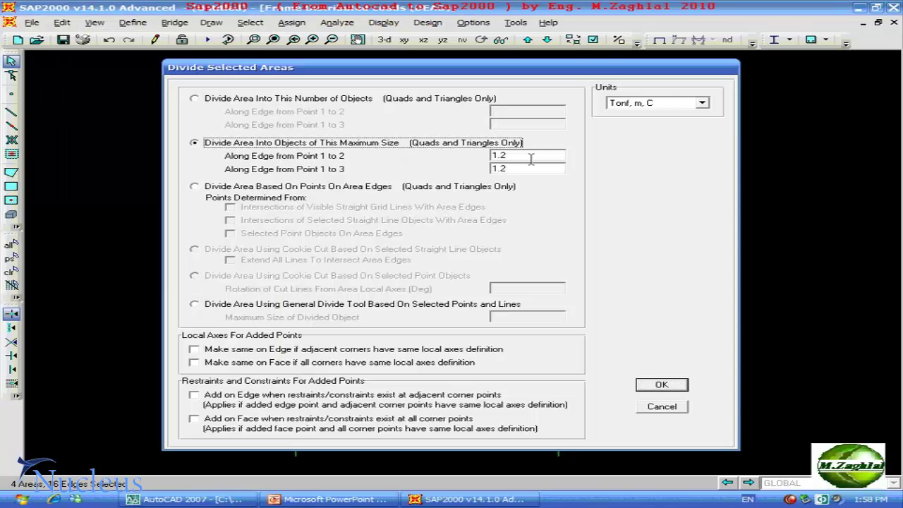
double_click(531, 158)
text(0.5)
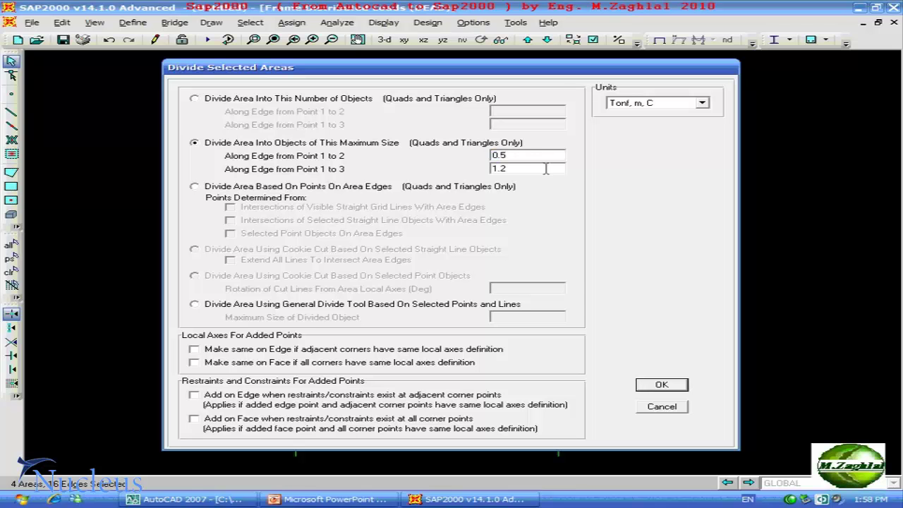
double_click(545, 169)
click(661, 385)
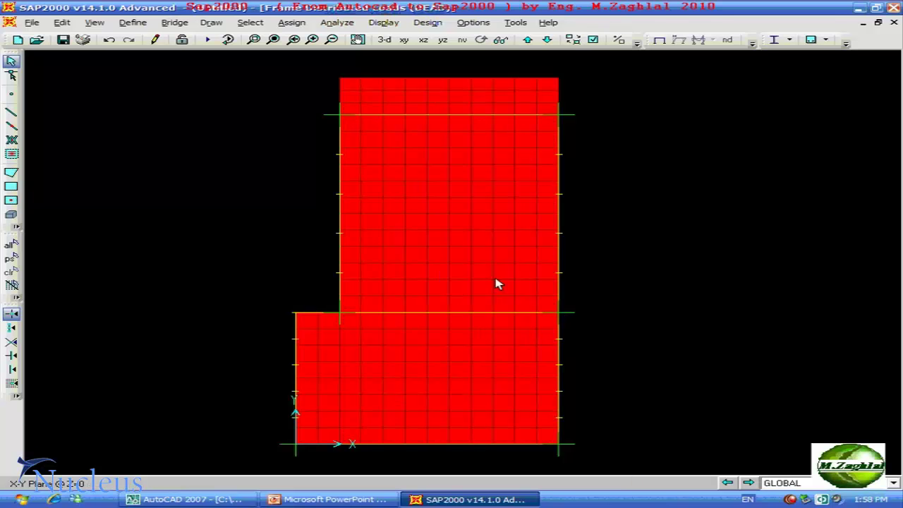
scroll(438, 253, down, 1)
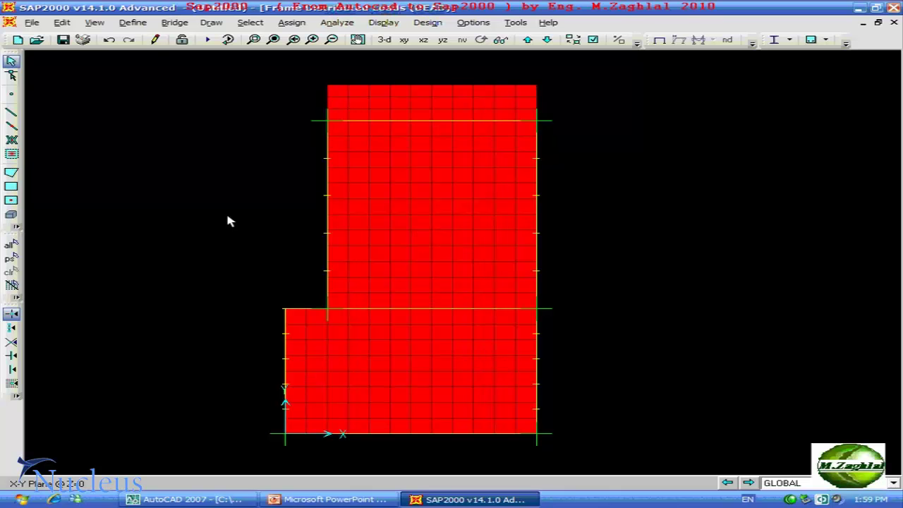
Step: Set the torsional constant property modifier of all beam frames to 0.01
drag(172, 77, 883, 479)
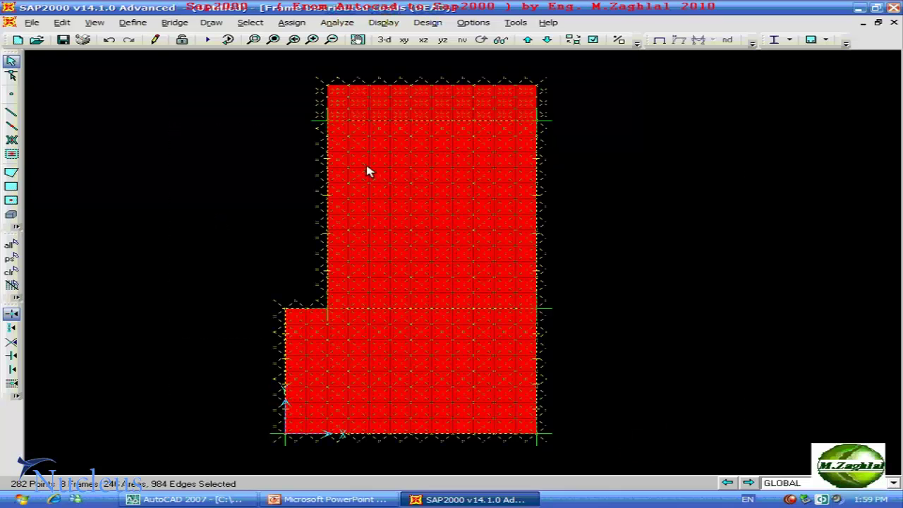
click(292, 22)
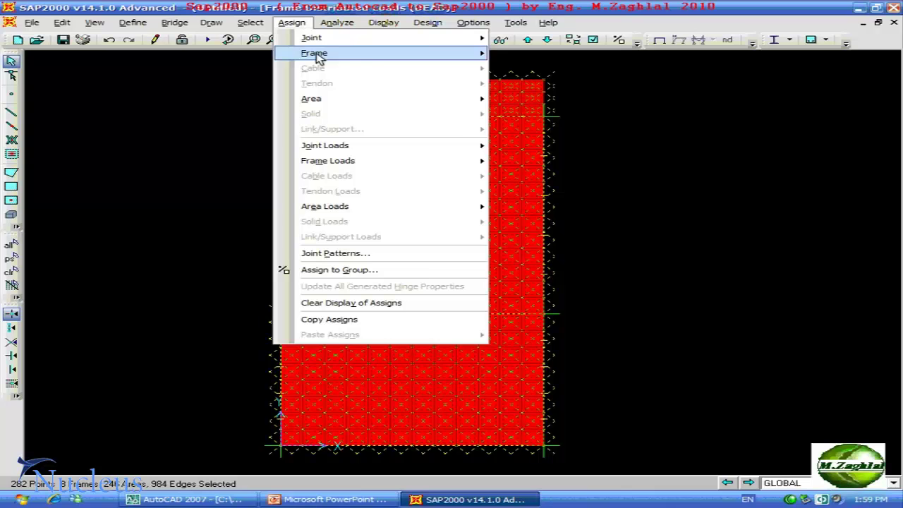
mouse_move(315, 53)
click(564, 68)
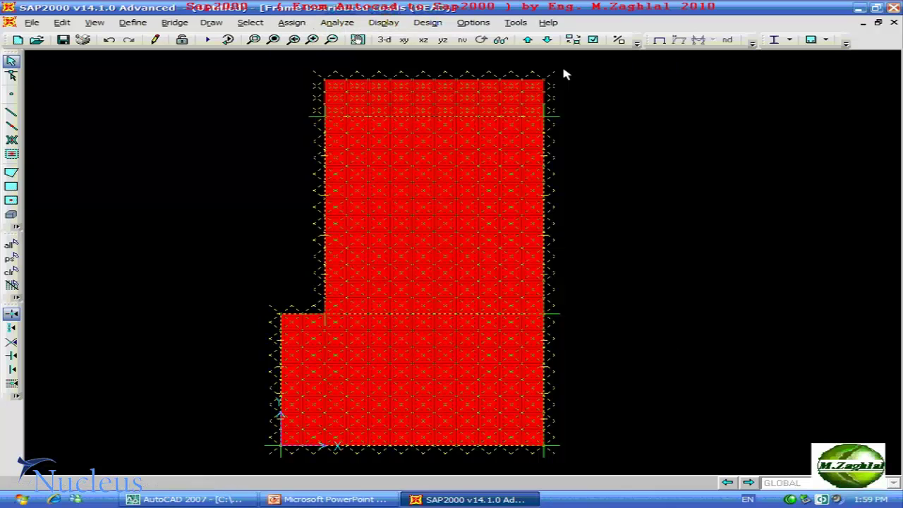
double_click(544, 229)
text(0.01)
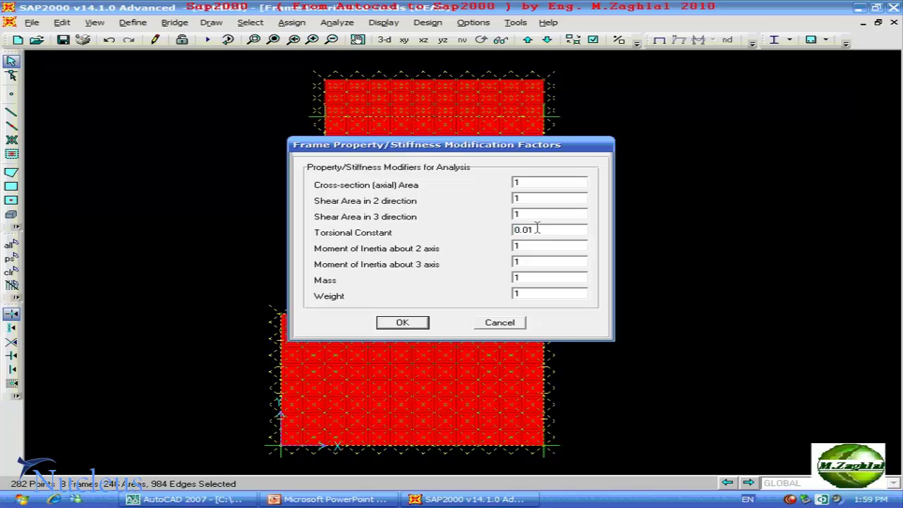
click(405, 324)
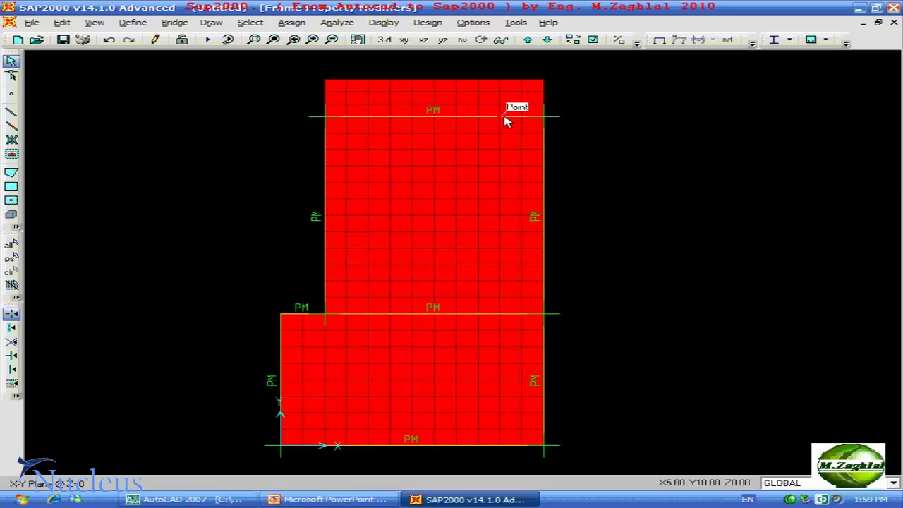
scroll(383, 176, down, 1)
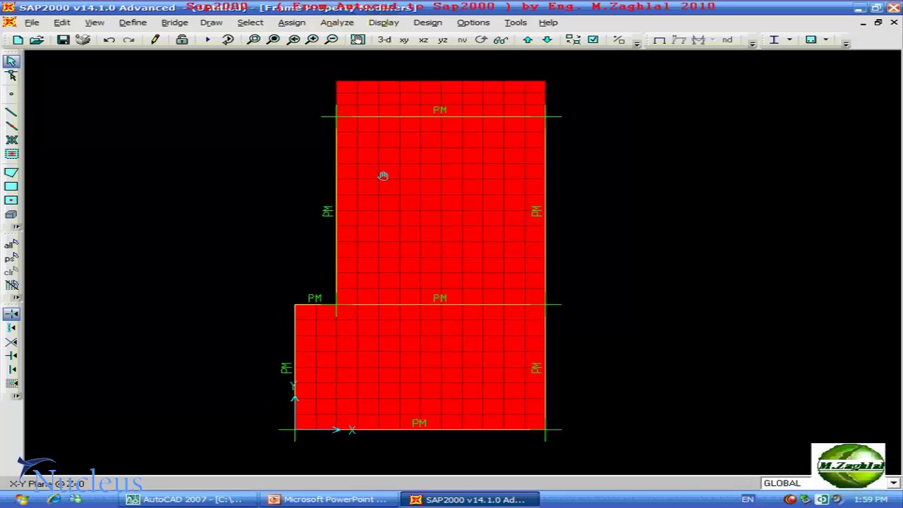
middle_drag(383, 176, 369, 177)
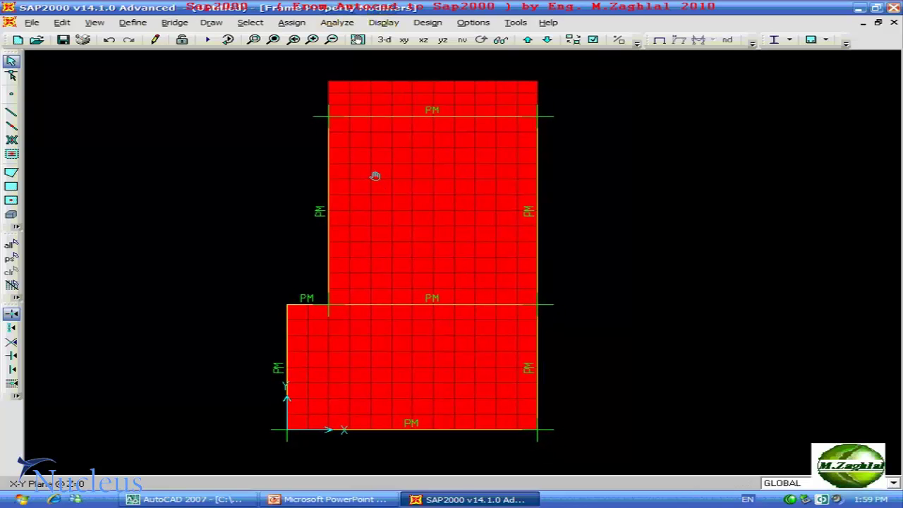
Step: Save the model as 'slab' and select the MODAL case in the load cases list
click(66, 40)
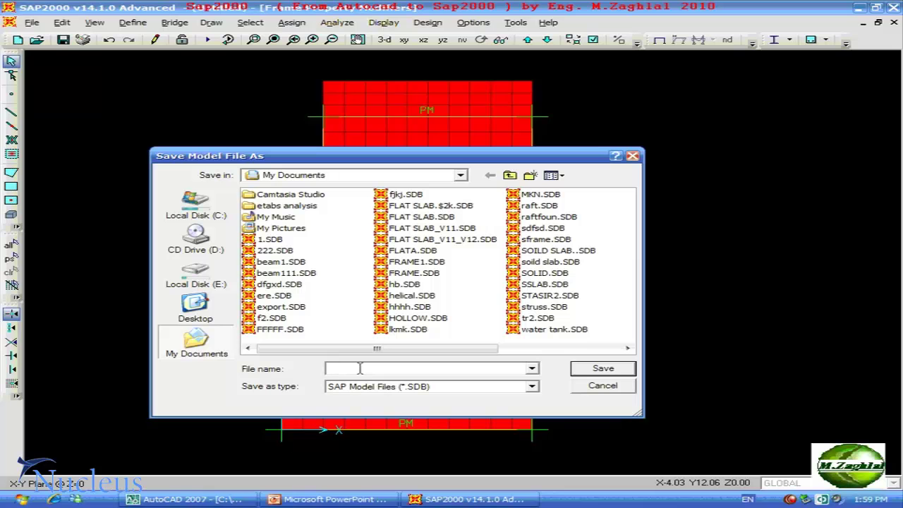
text(slab)
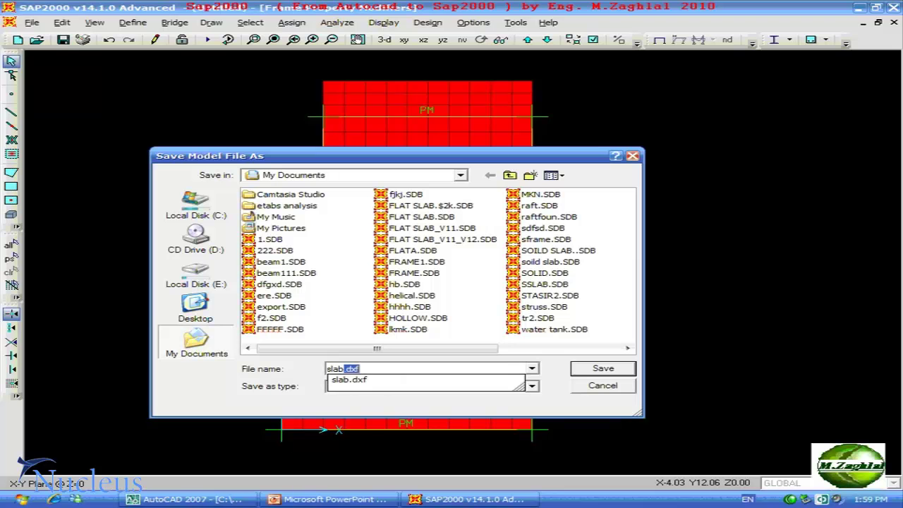
key(Delete)
key(Return)
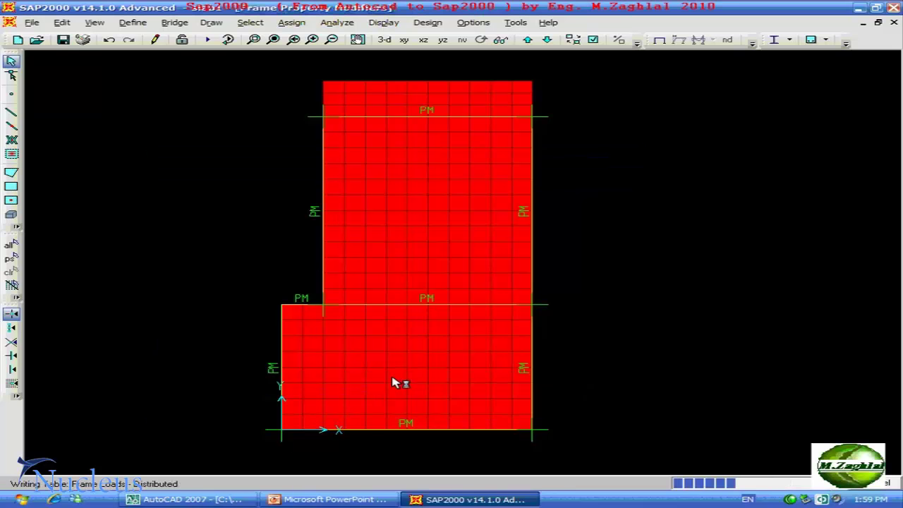
click(208, 40)
click(269, 200)
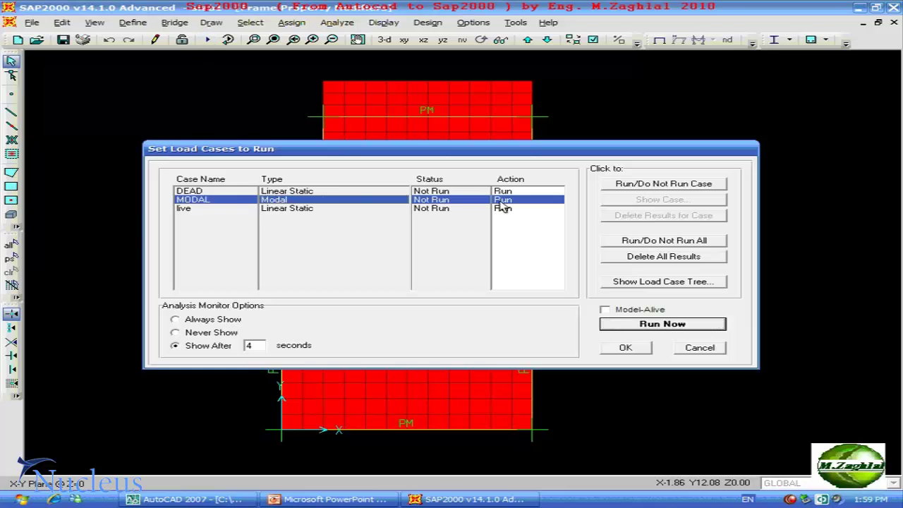
Step: Run the analysis with MODAL set to not run, and view the deformed slab in 3-D
click(611, 185)
click(624, 323)
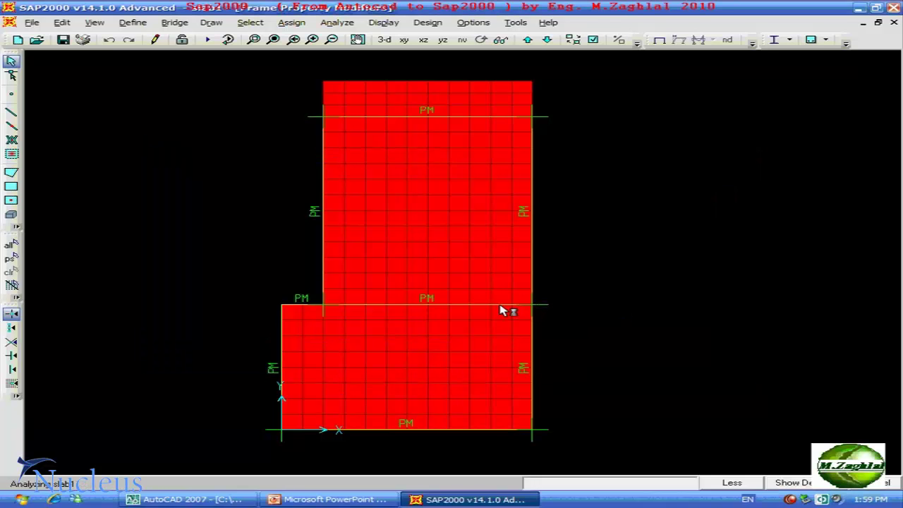
click(387, 41)
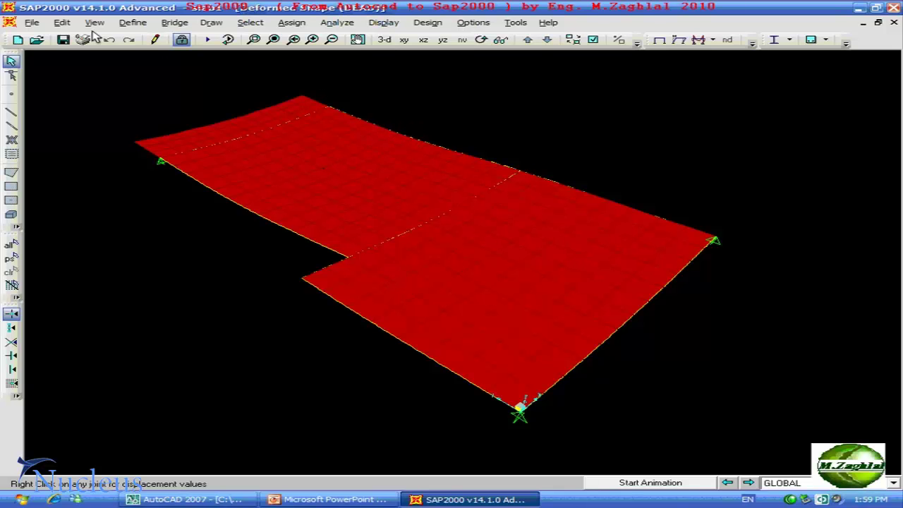
Step: Start a new load combination named ult and add DEAD with scale factor 1.5
click(133, 22)
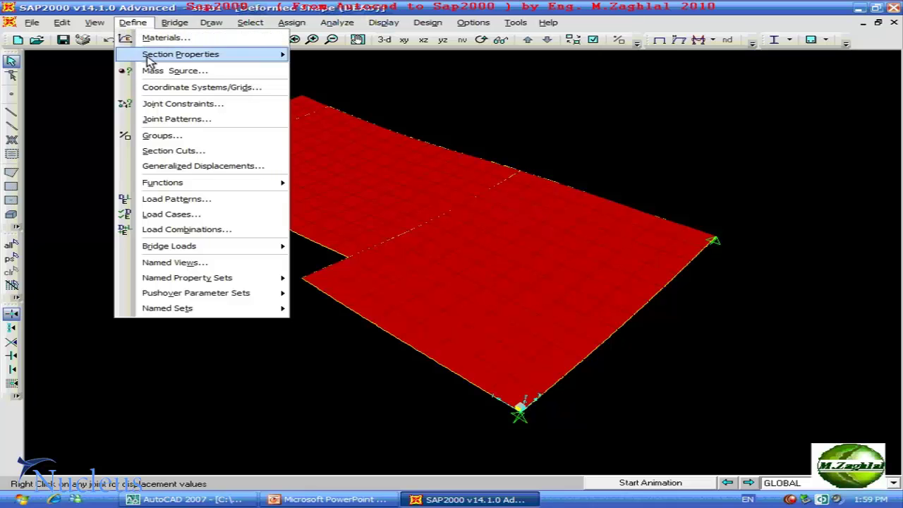
click(199, 231)
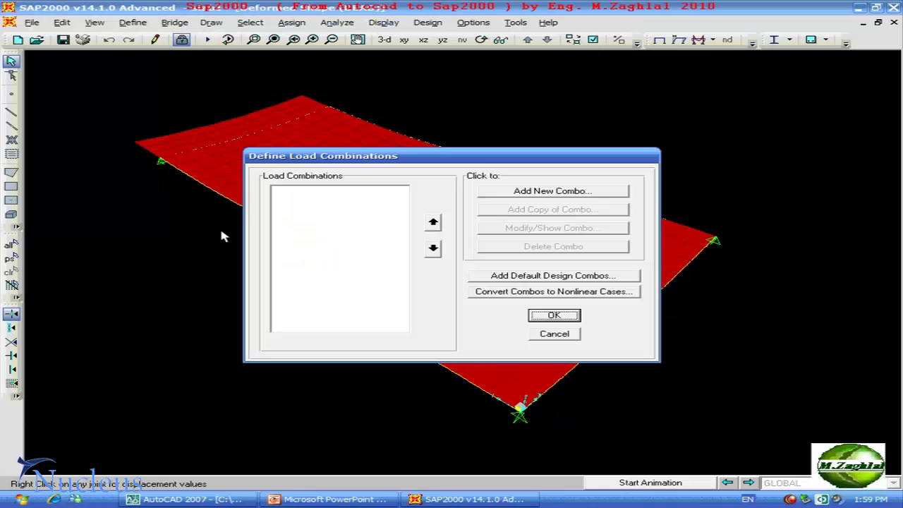
click(556, 189)
double_click(559, 146)
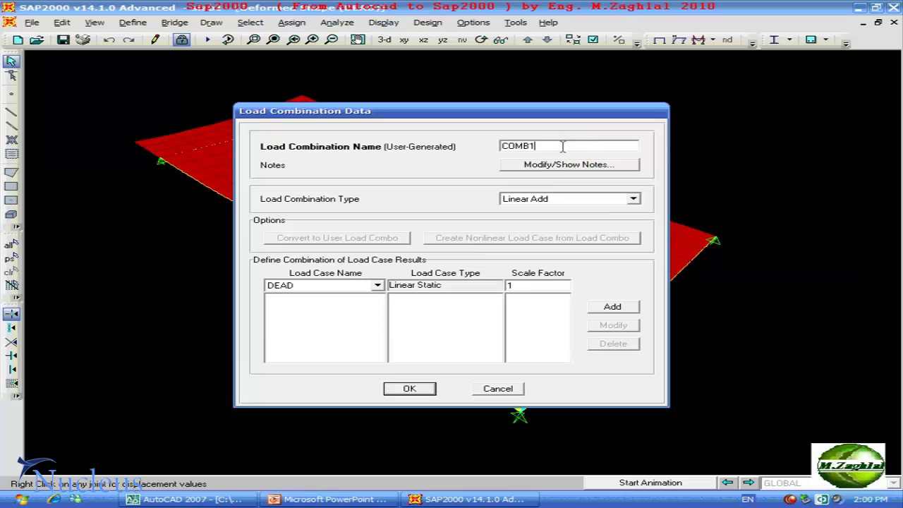
text(y)
double_click(538, 282)
text(.5)
click(611, 307)
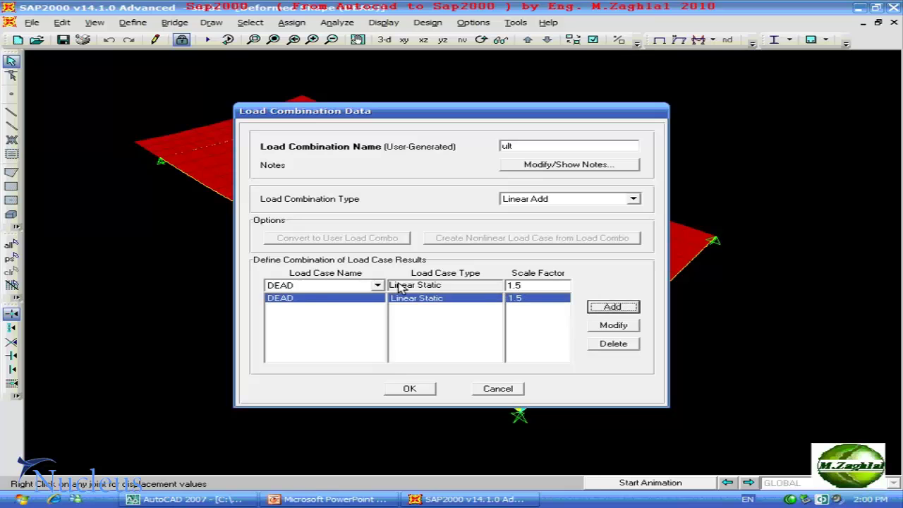
Step: Add the live case at scale factor 1.5 and confirm the ult combination
click(377, 285)
click(313, 306)
double_click(548, 283)
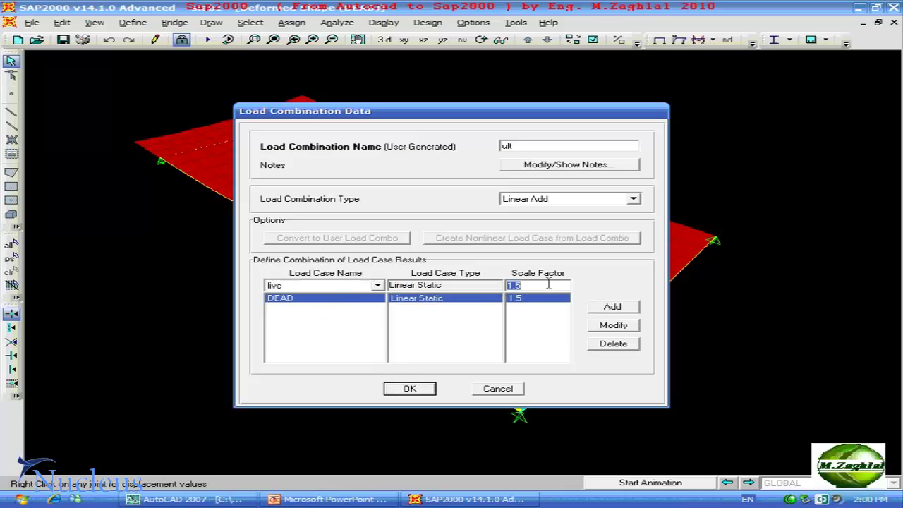
click(602, 307)
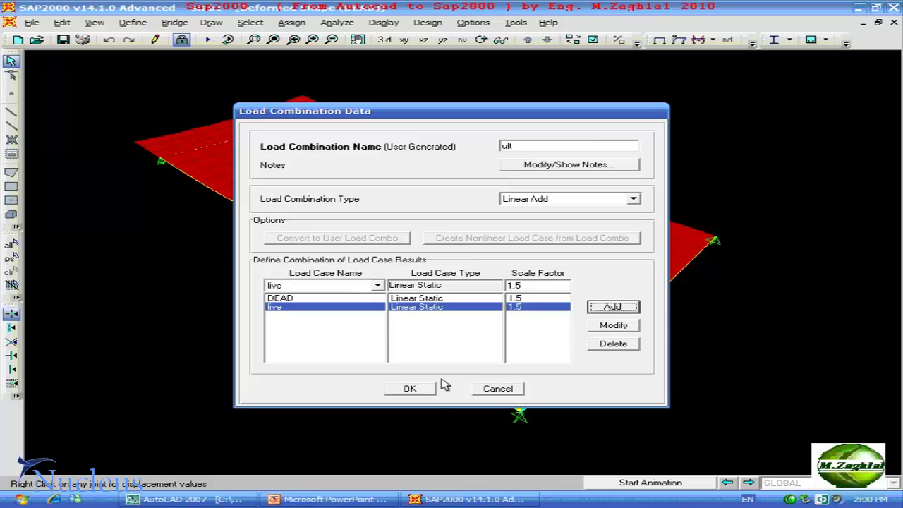
click(413, 392)
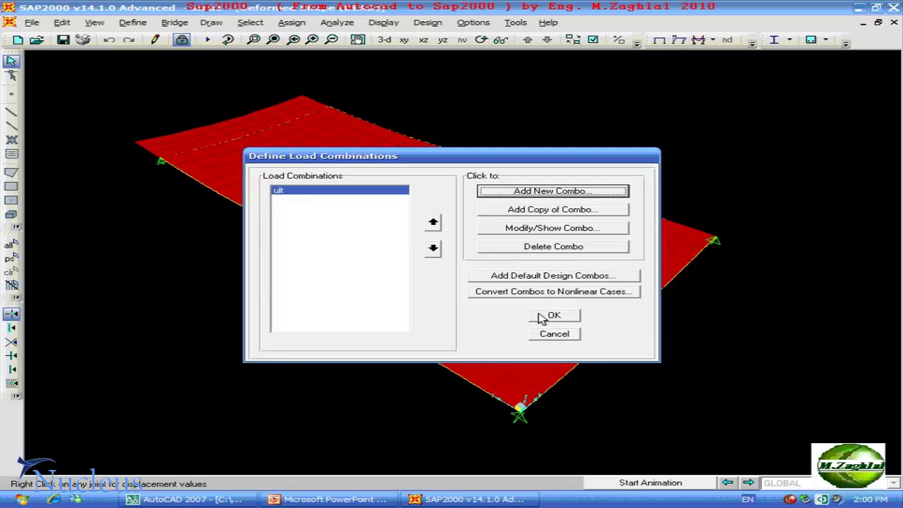
click(550, 317)
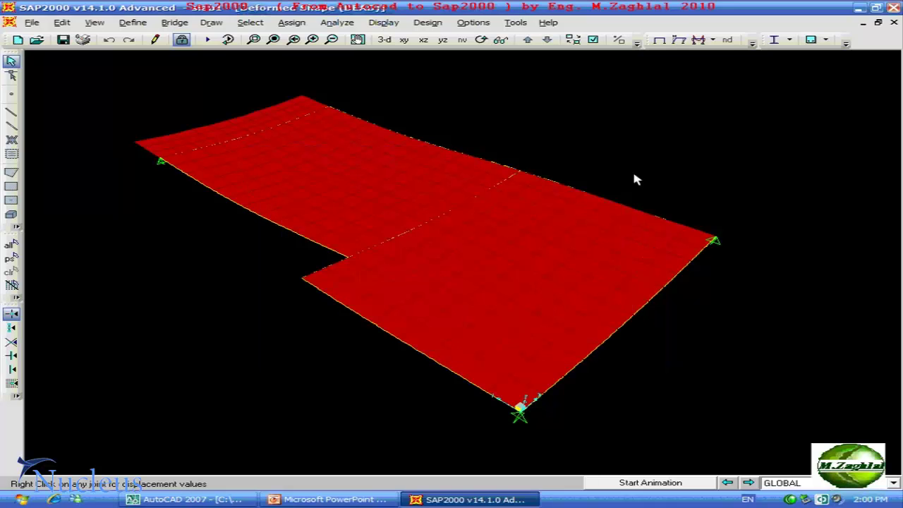
Step: Display the joint reaction forces on the slab
click(712, 40)
click(719, 57)
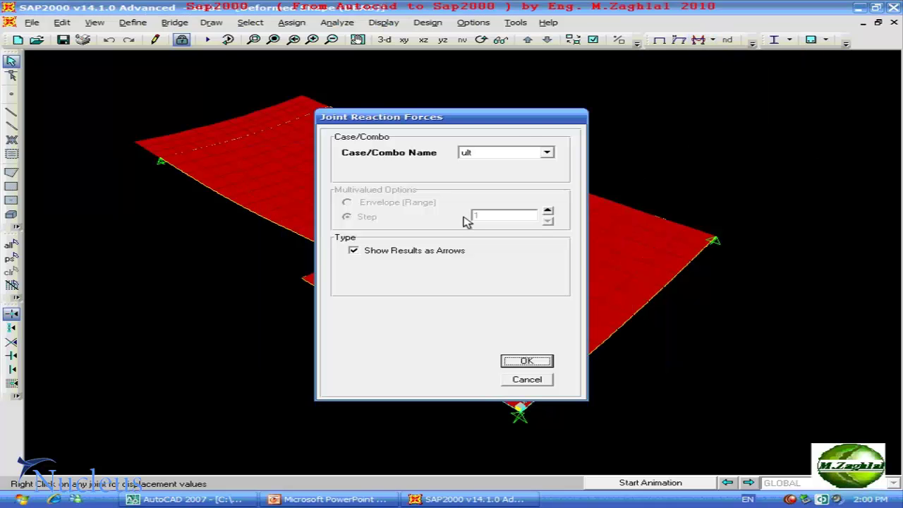
click(522, 360)
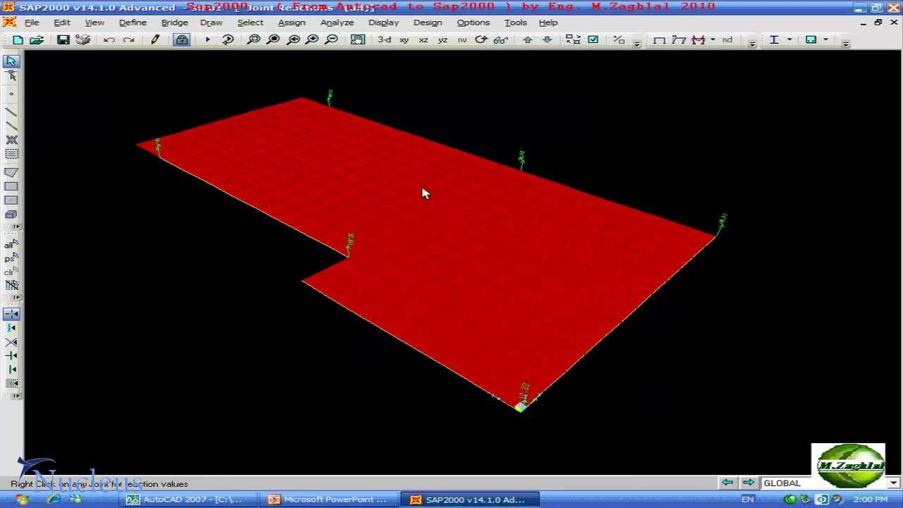
Step: Set the graphic font sizes to minimum 6 and maximum 12 in Dimensions/Tolerances
click(516, 22)
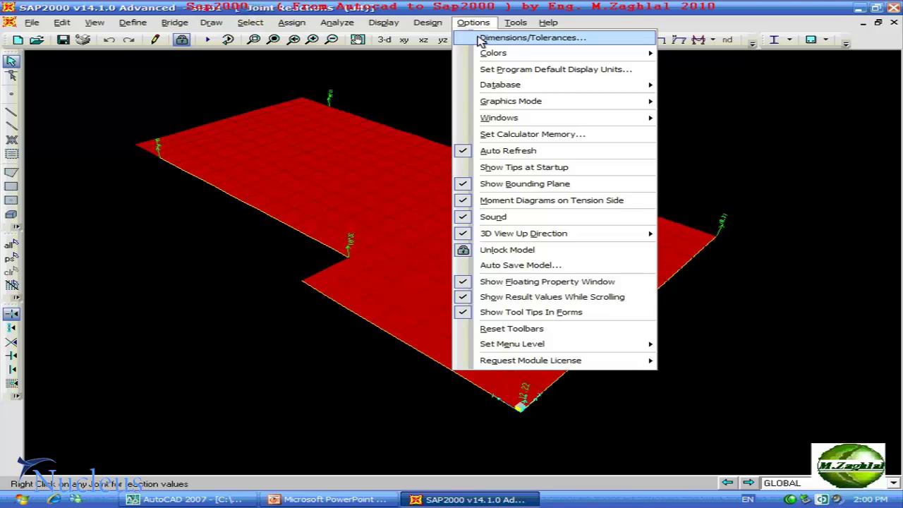
click(481, 39)
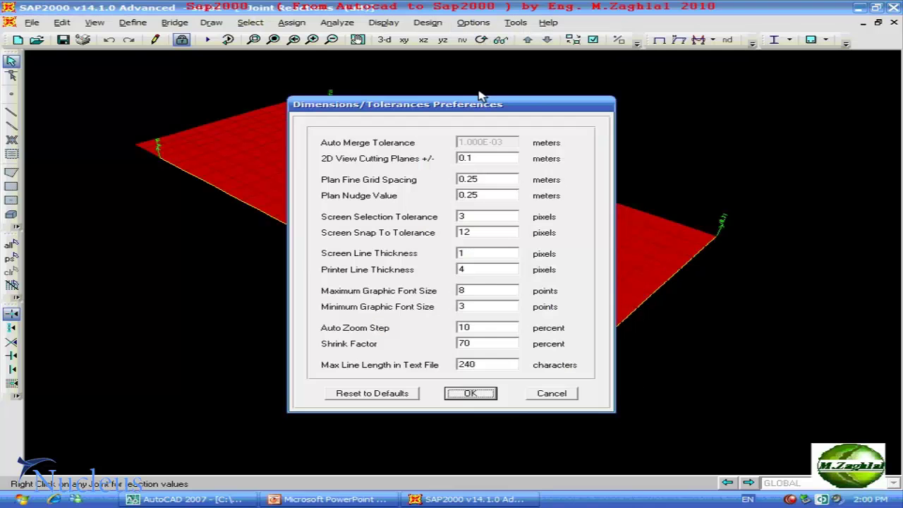
double_click(489, 307)
text(6)
double_click(463, 291)
text(12)
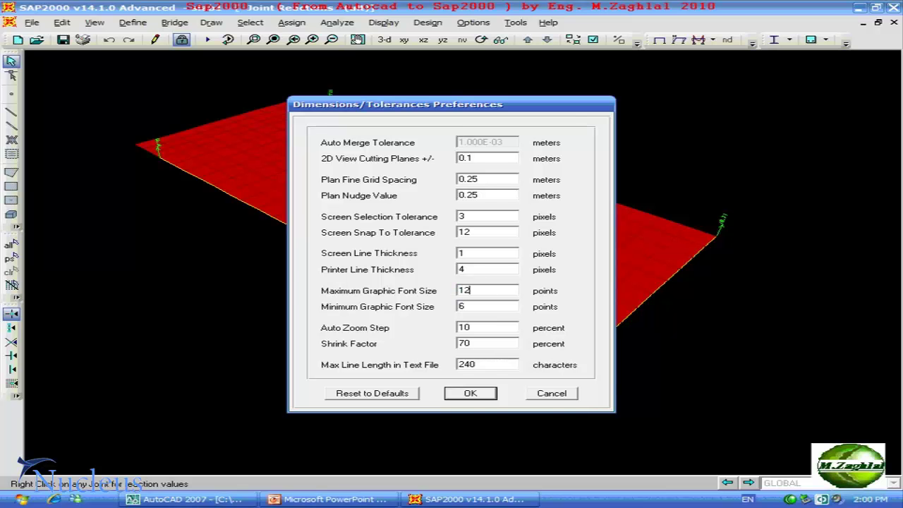
click(484, 394)
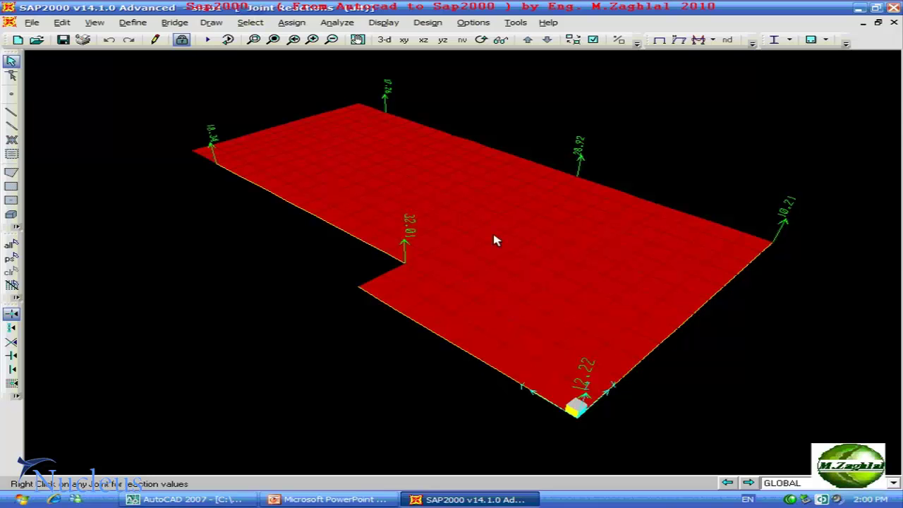
Step: Show the ult Moment 3-3 diagrams on the frames with the slab areas hidden
click(715, 40)
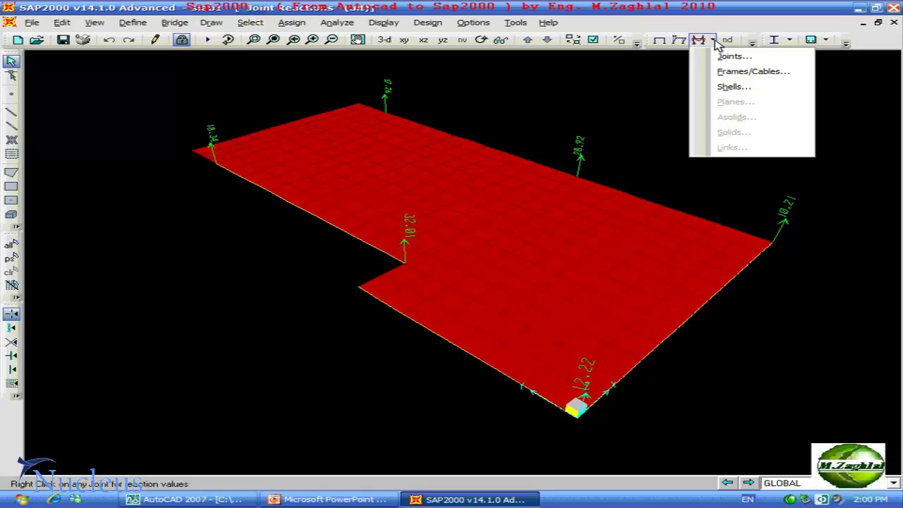
click(723, 72)
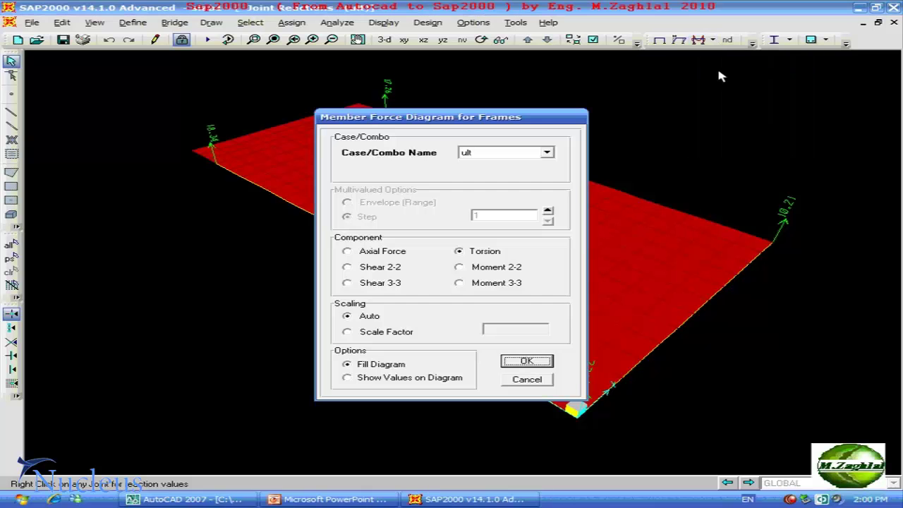
click(460, 282)
click(528, 363)
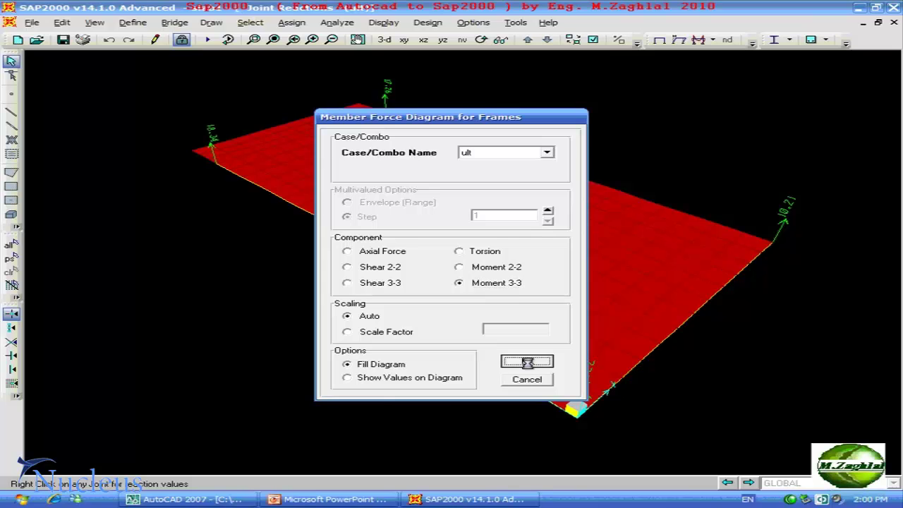
click(593, 40)
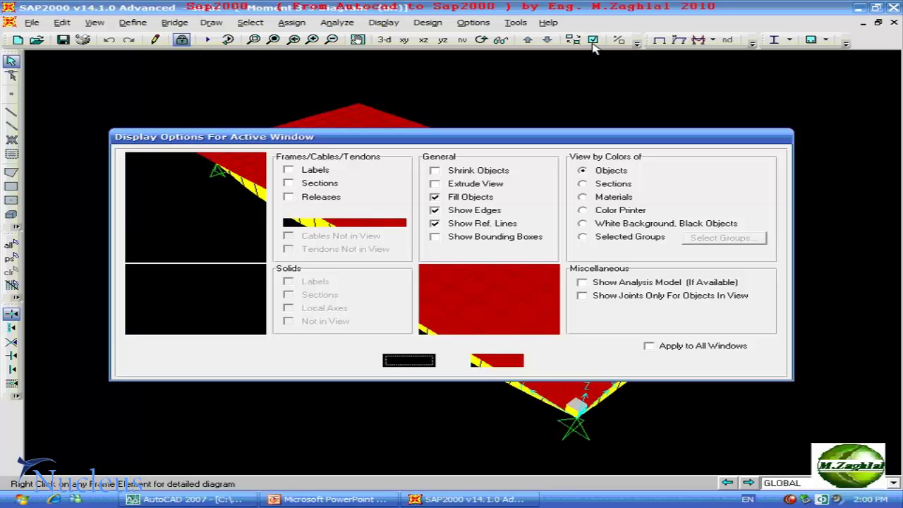
click(180, 321)
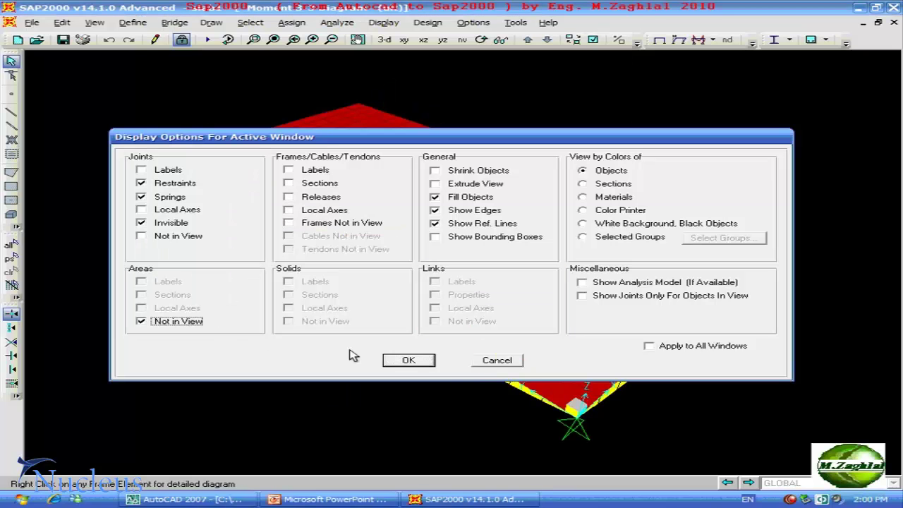
click(408, 361)
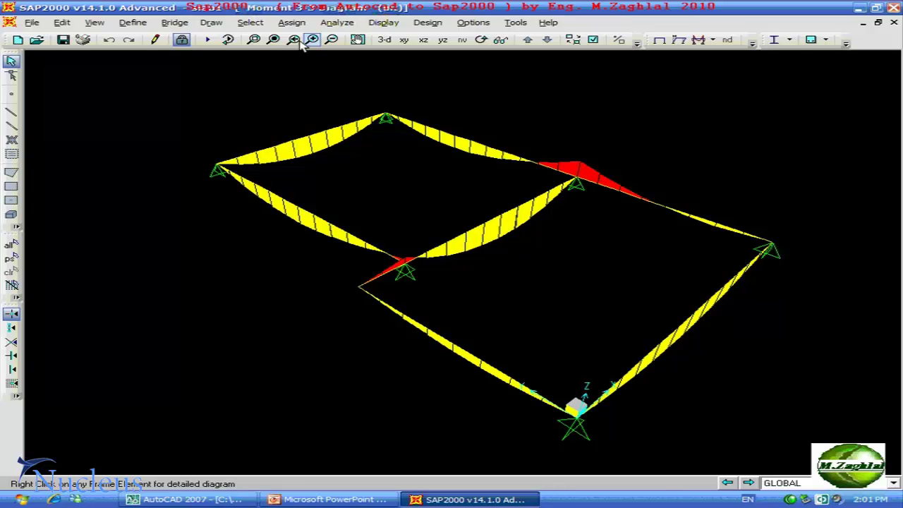
Step: Zoom into part of the moment diagram, restore the full view, then unlock the model, discarding results
click(254, 38)
drag(309, 263, 407, 323)
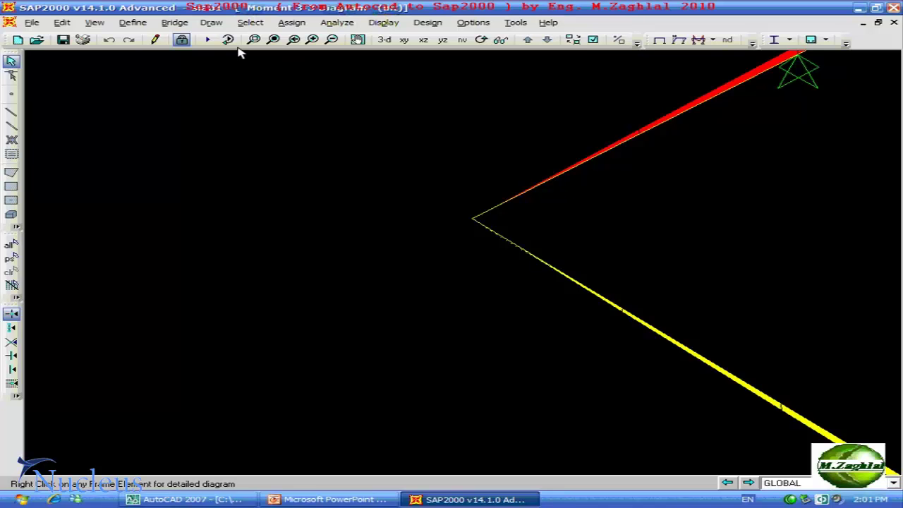
click(273, 39)
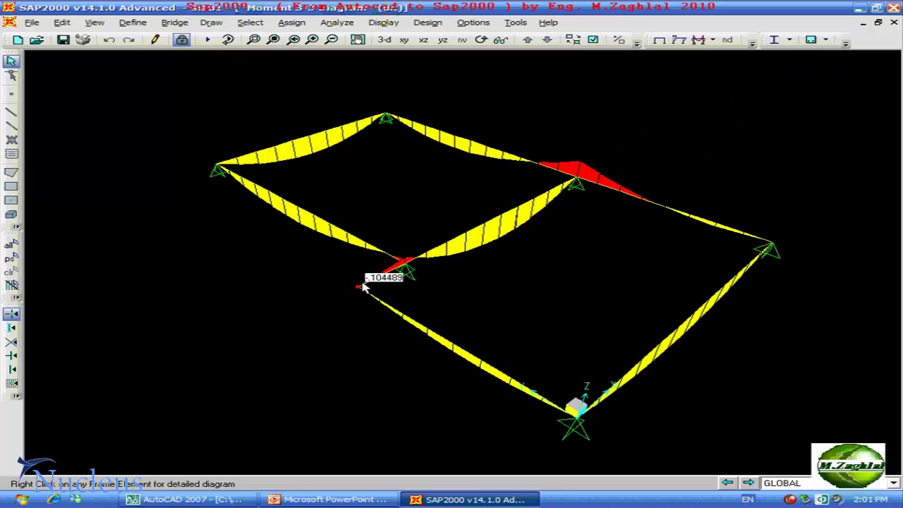
click(182, 40)
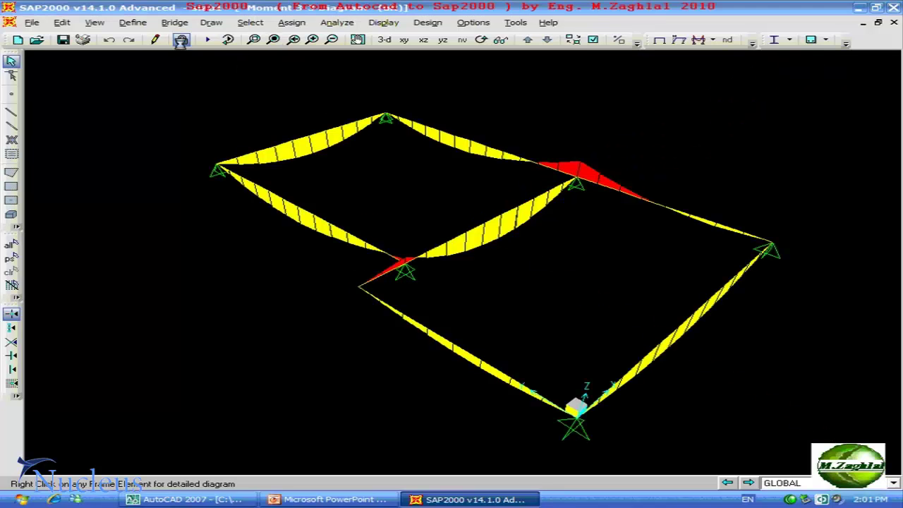
click(417, 288)
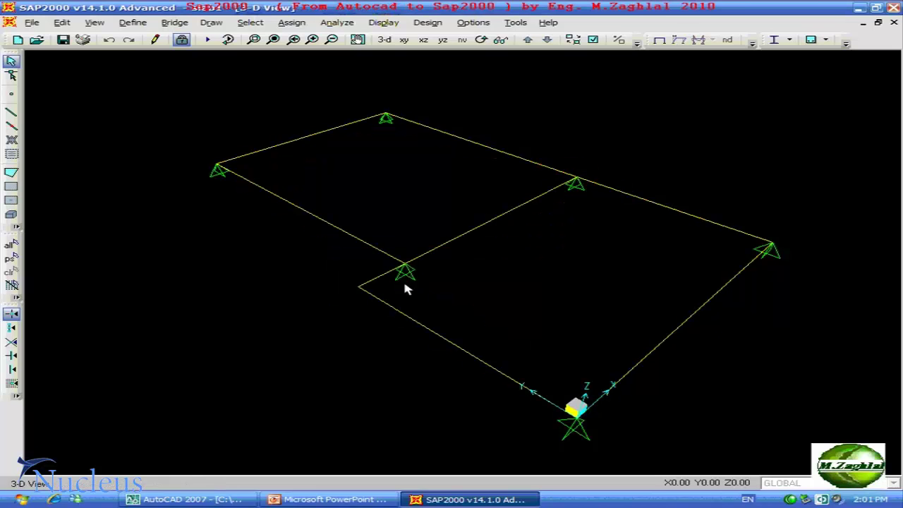
Step: Select the whole model, set the frames' torsional constant modifier to 1, and rerun the analysis
click(405, 284)
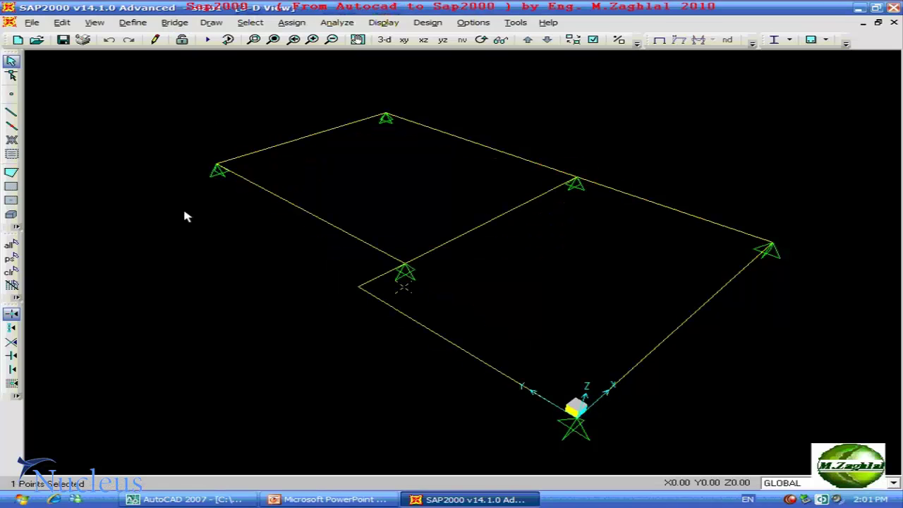
key(ctrl+q)
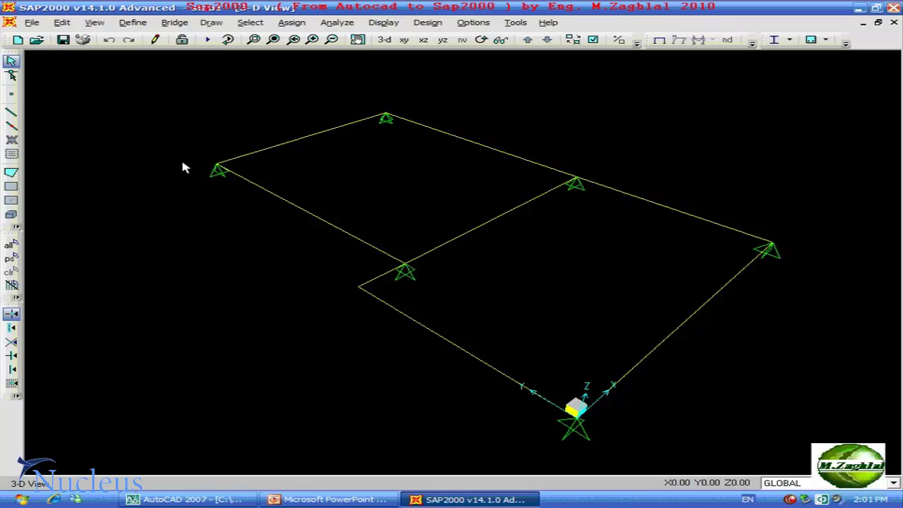
key(ctrl+a)
click(295, 23)
mouse_move(314, 53)
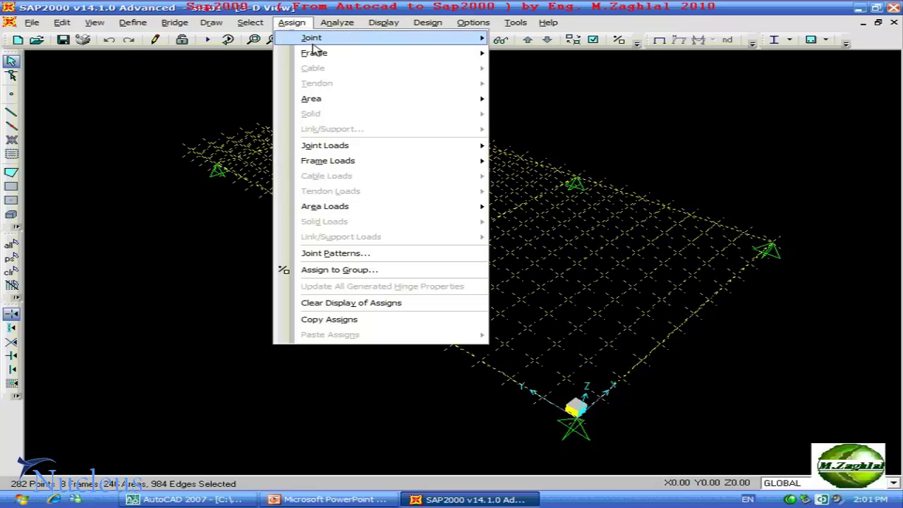
click(529, 68)
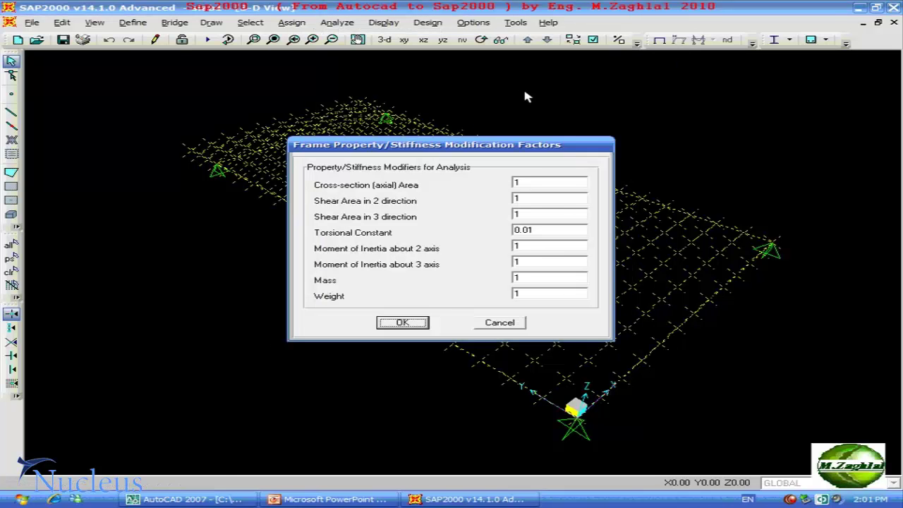
double_click(558, 229)
text(1)
click(411, 323)
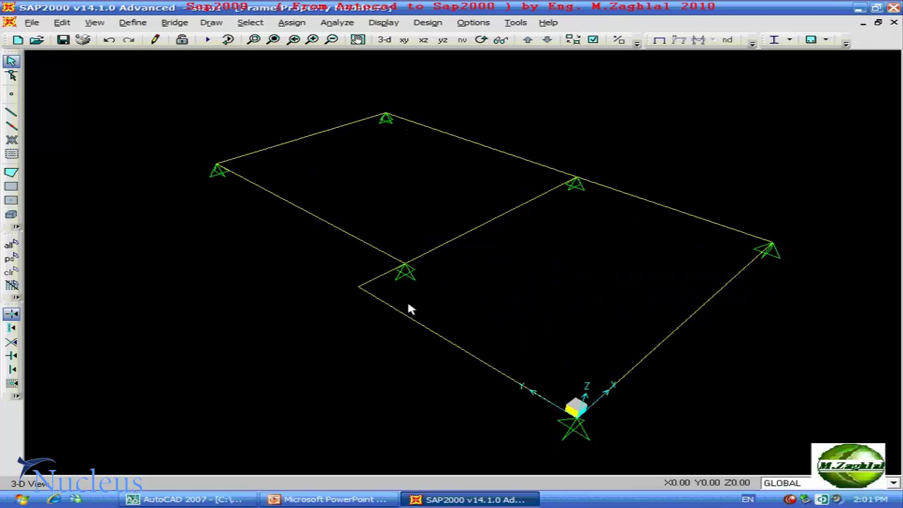
click(209, 41)
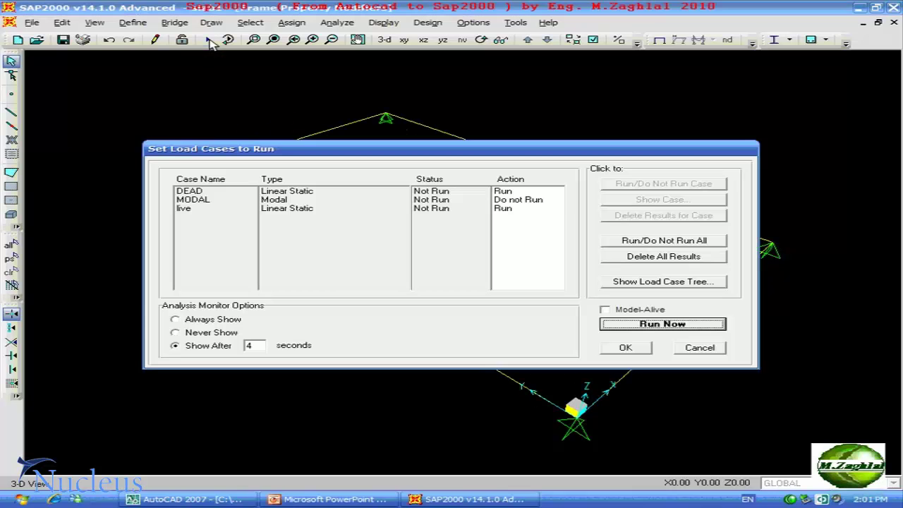
click(651, 325)
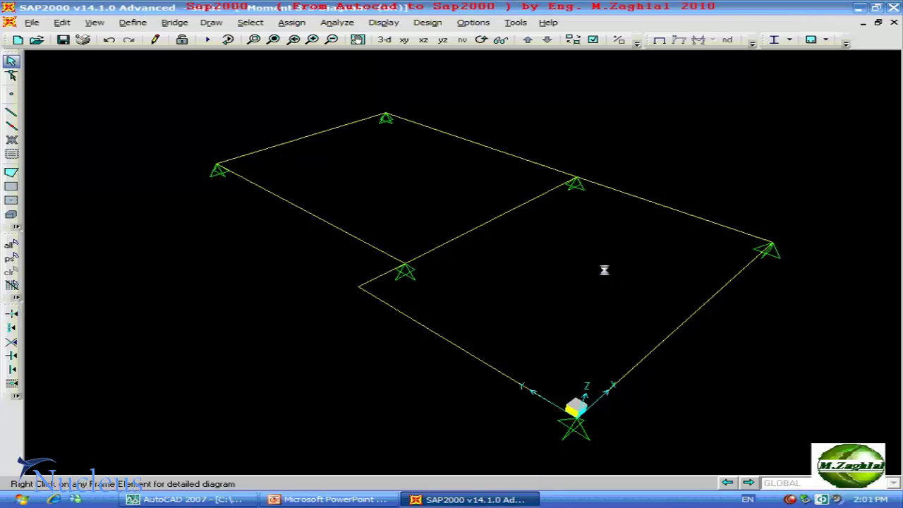
click(253, 39)
drag(353, 270, 414, 329)
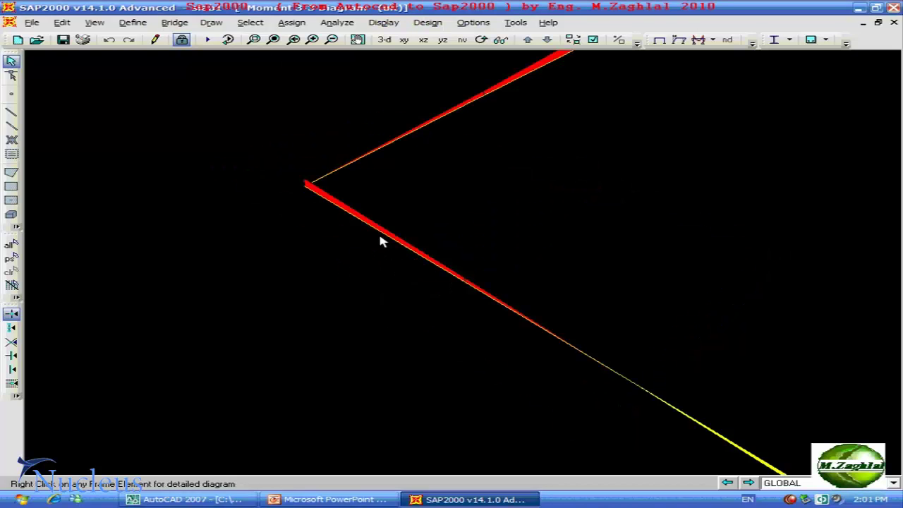
mouse_move(304, 189)
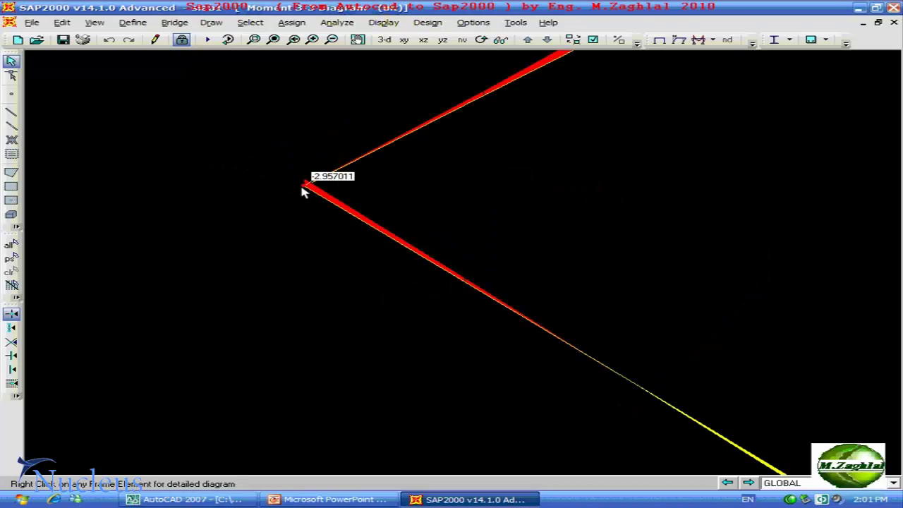
click(273, 39)
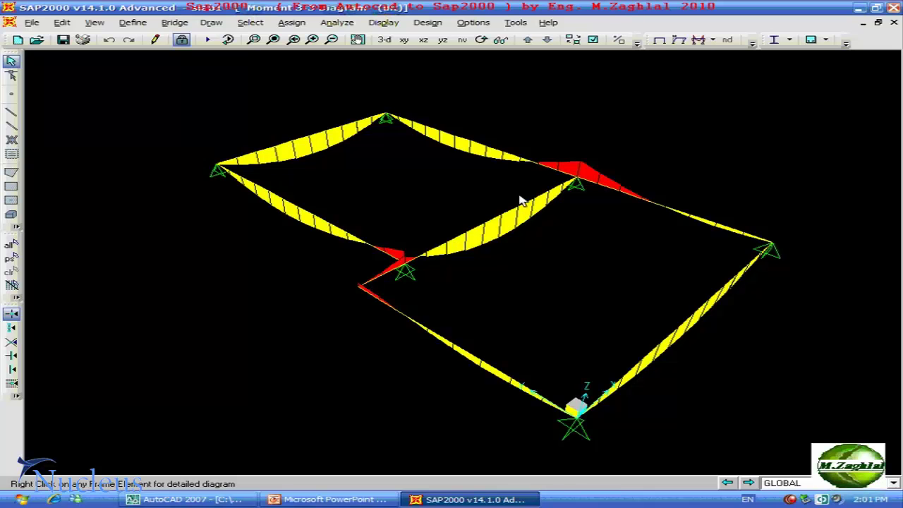
click(406, 38)
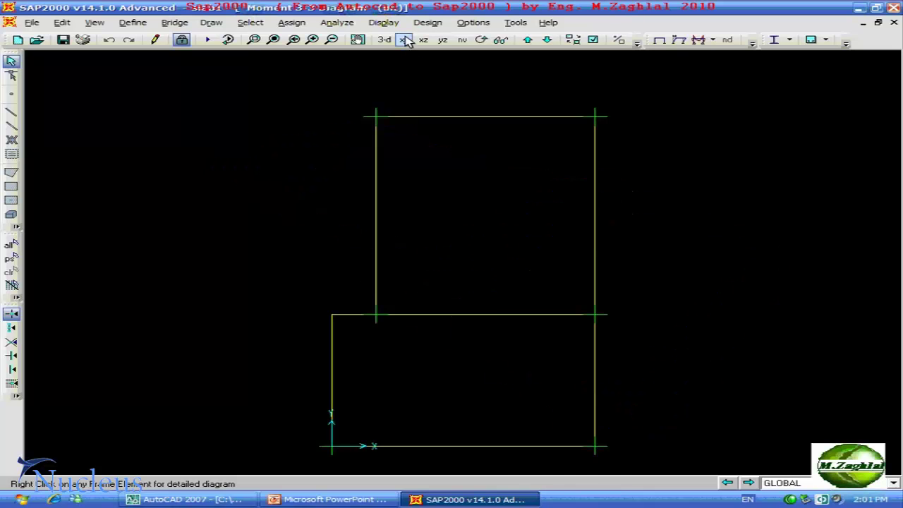
middle_drag(486, 300, 486, 223)
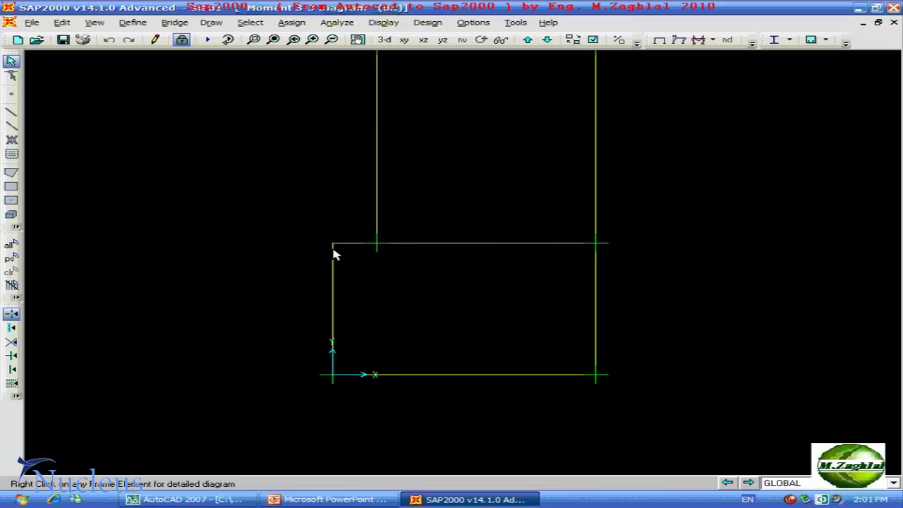
click(387, 39)
click(254, 39)
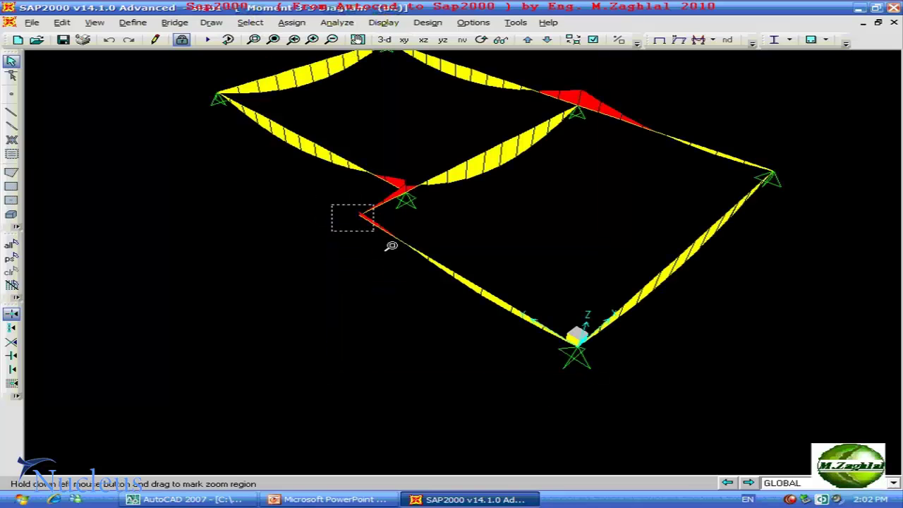
drag(329, 202, 408, 248)
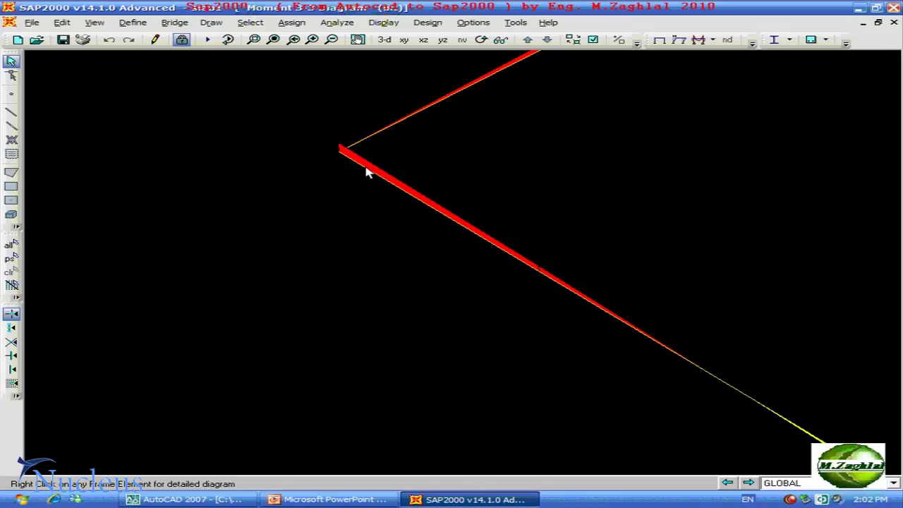
click(273, 39)
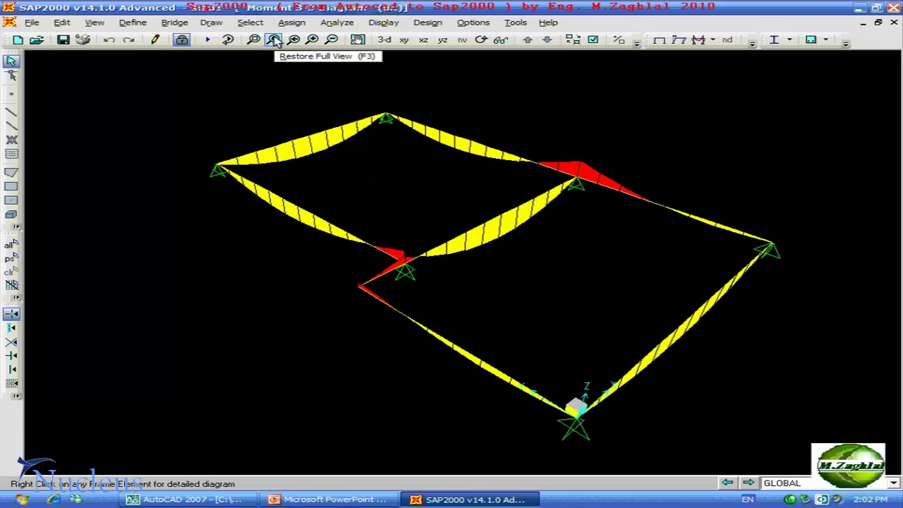
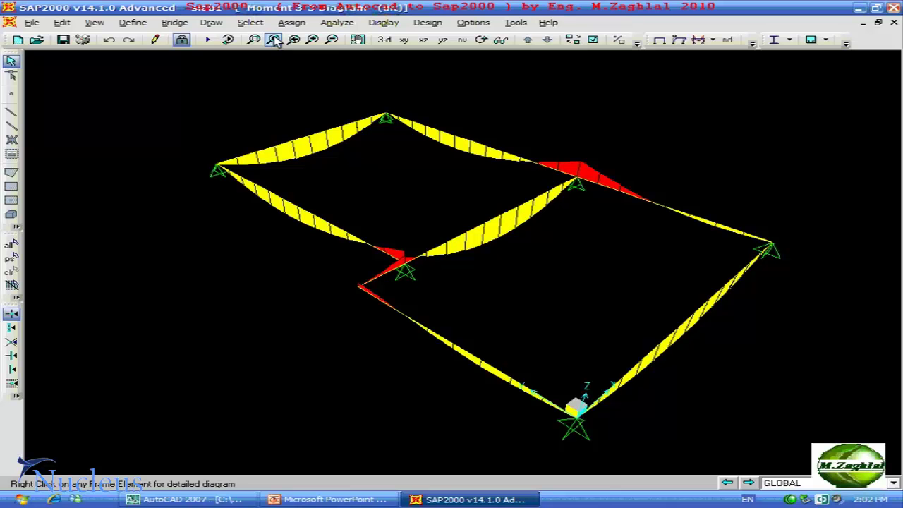
Step: Unlock the model, discarding old results, and give all frames a torsional constant modifier of 0.01
click(182, 39)
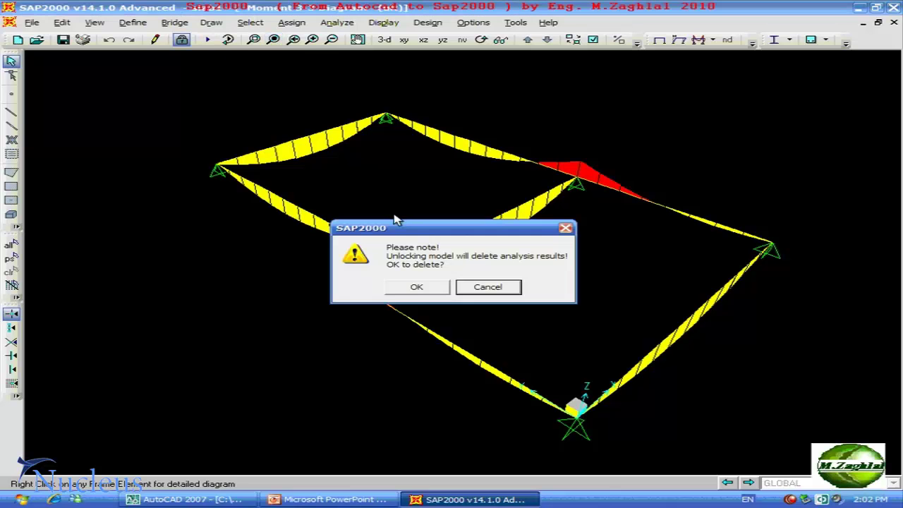
click(416, 283)
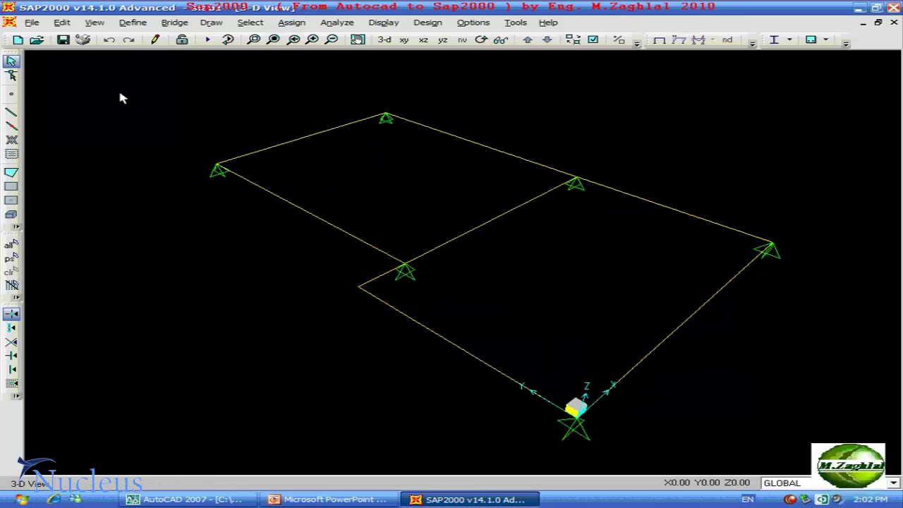
key(ctrl+a)
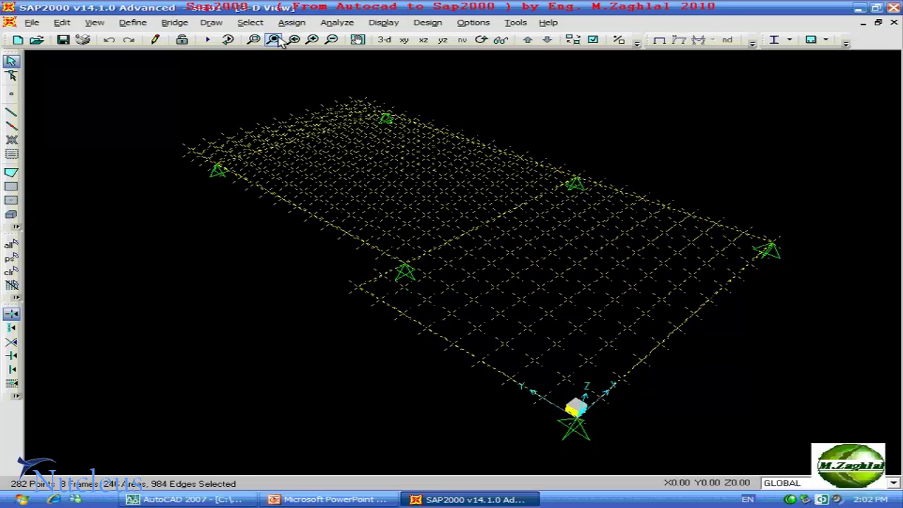
click(291, 22)
mouse_move(314, 53)
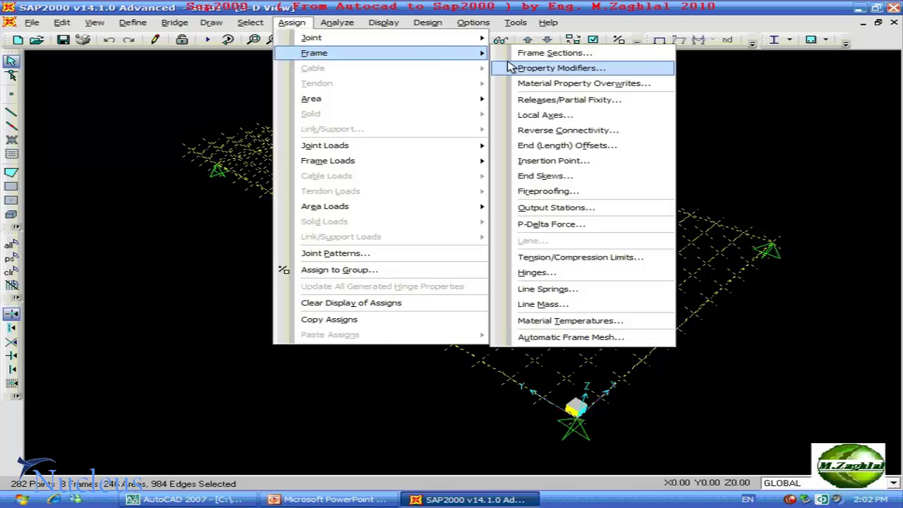
click(513, 72)
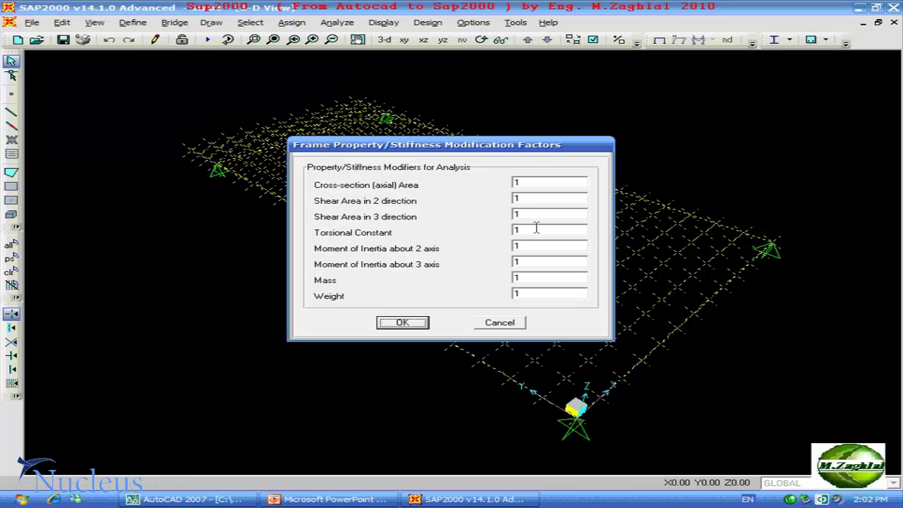
double_click(537, 227)
click(403, 322)
Step: Re-run the analysis and zoom in on a beam corner near a support in the moment diagram
click(207, 41)
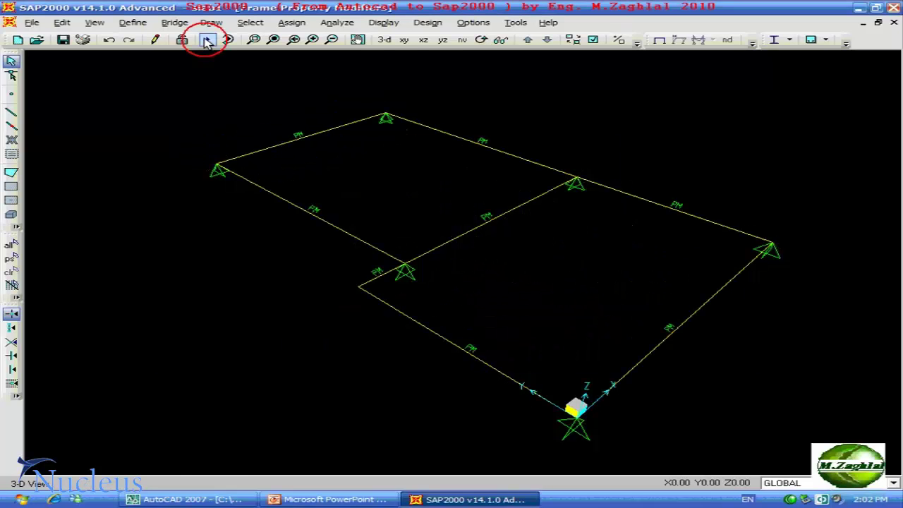
click(661, 323)
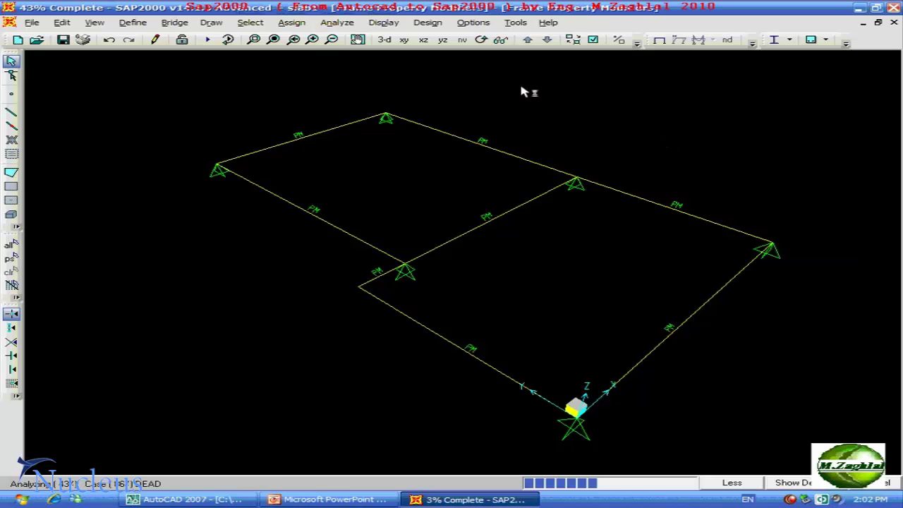
click(254, 39)
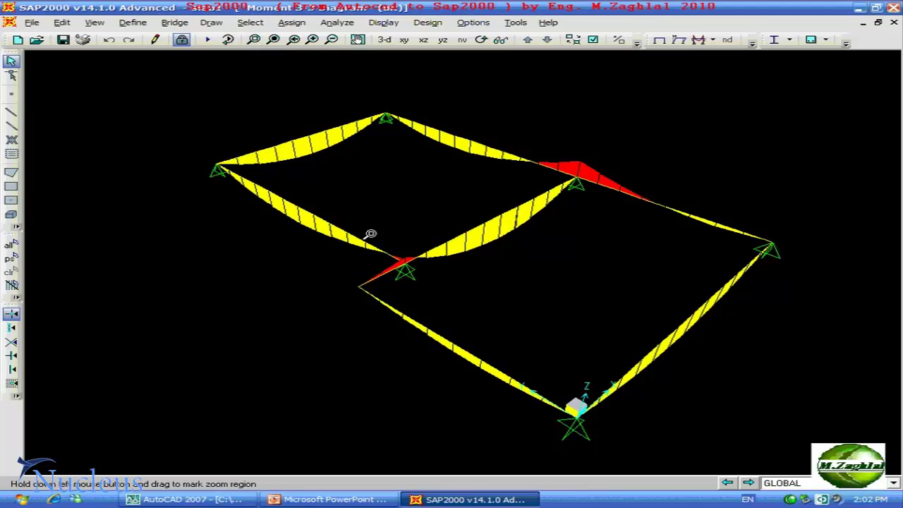
click(396, 322)
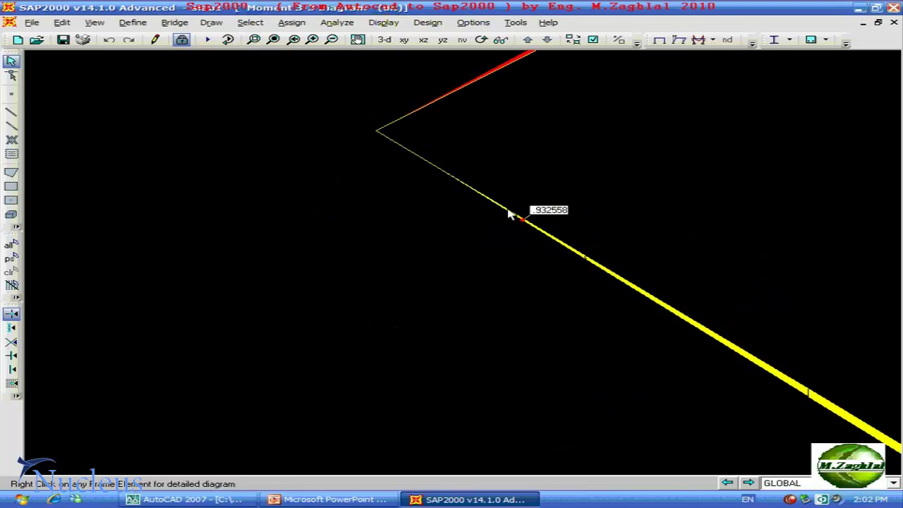
click(273, 40)
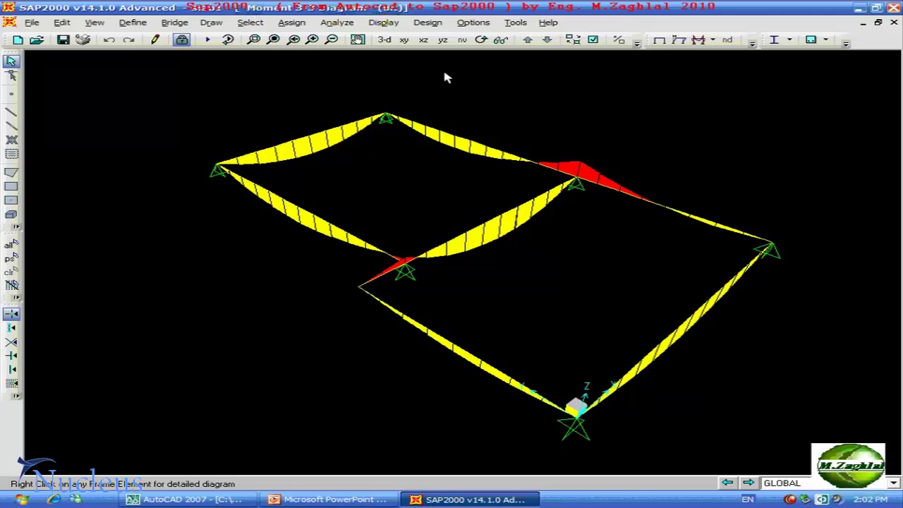
Step: Rotate the view and zoom into the red beam end to check the support moment of about -3.9
key(Left)
key(Left)
key(Left)
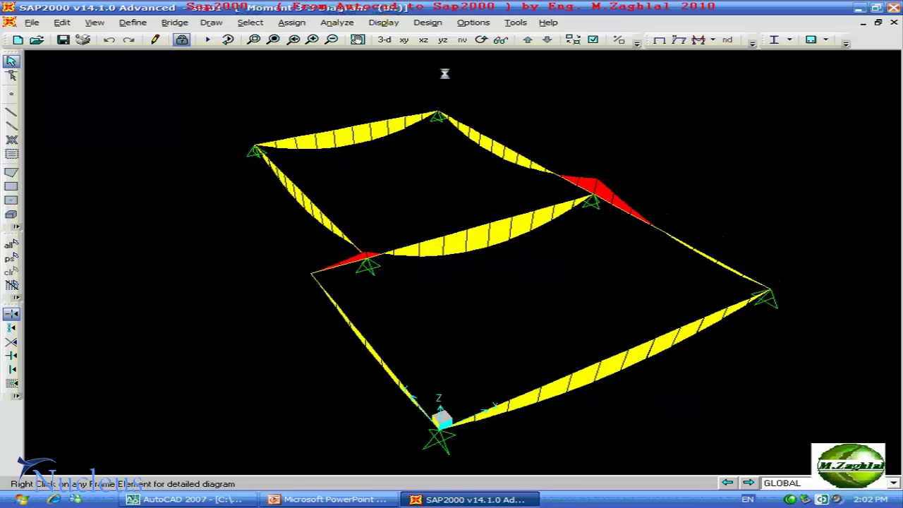
key(Left)
key(Left)
key(Left)
key(Left)
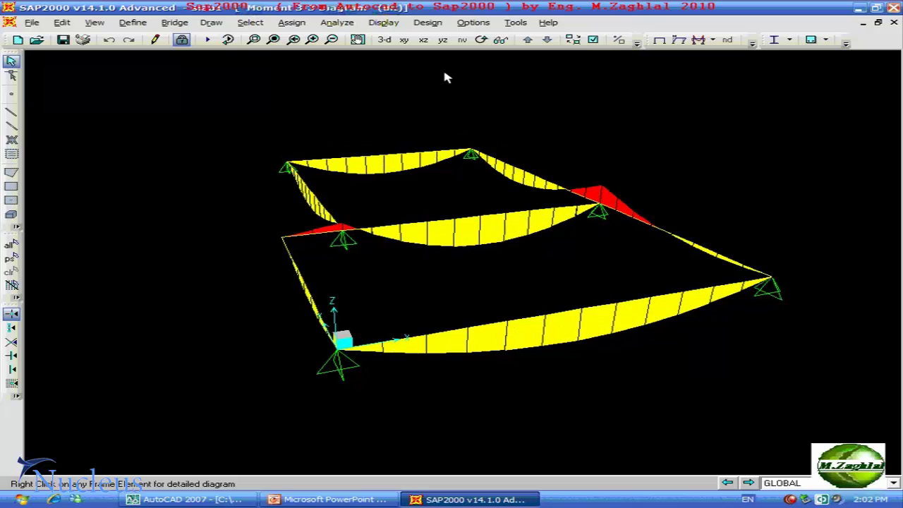
key(Down)
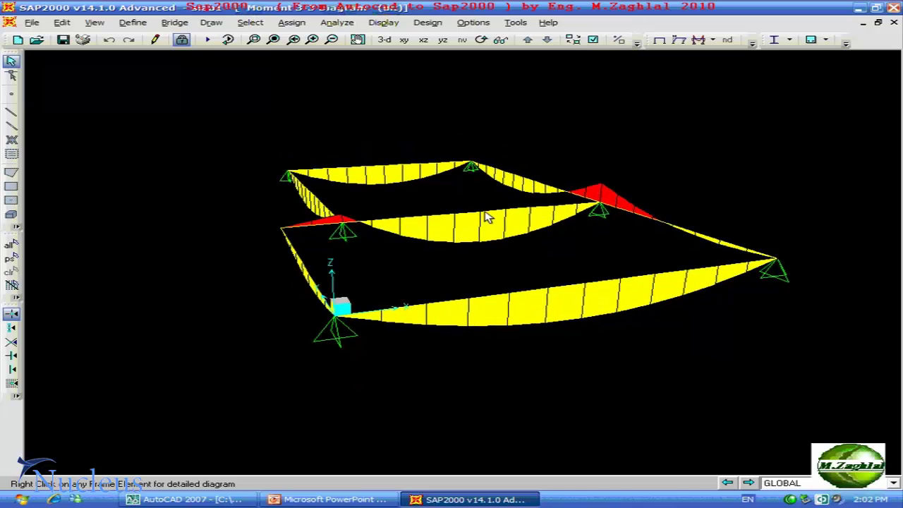
mouse_move(340, 225)
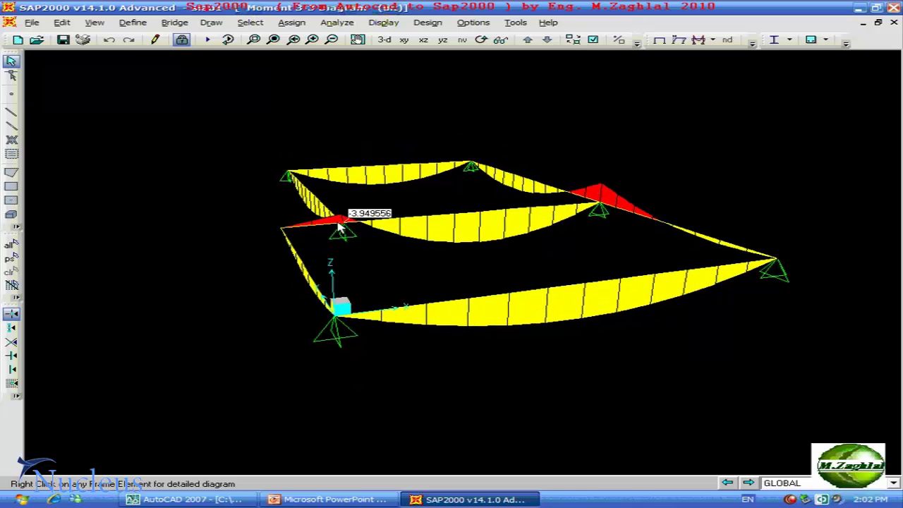
click(254, 40)
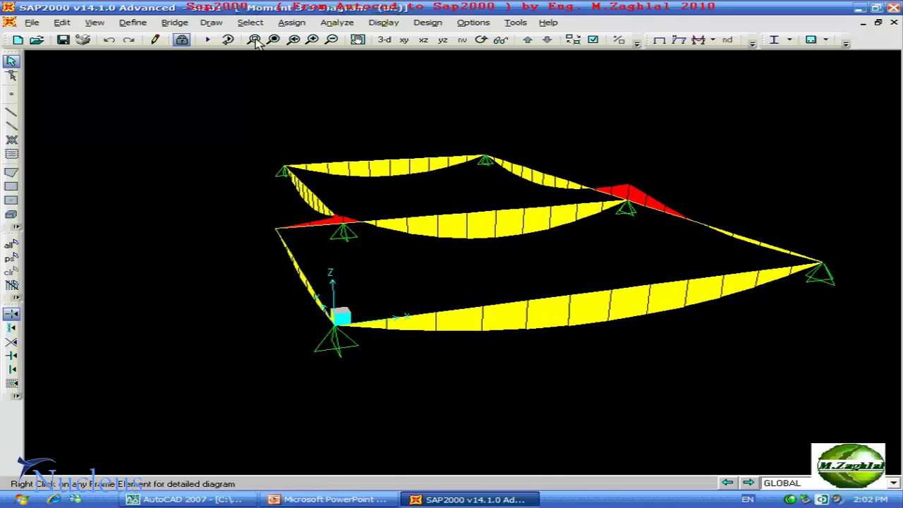
drag(316, 197, 382, 236)
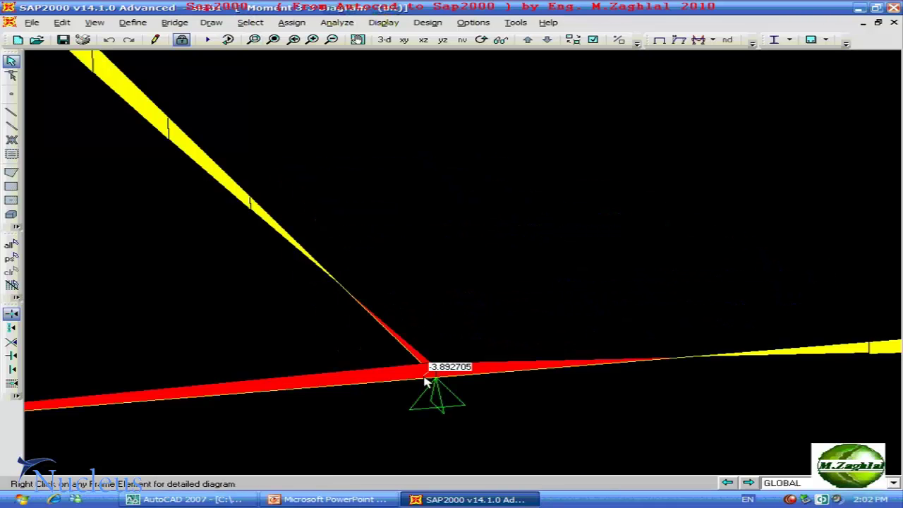
click(273, 40)
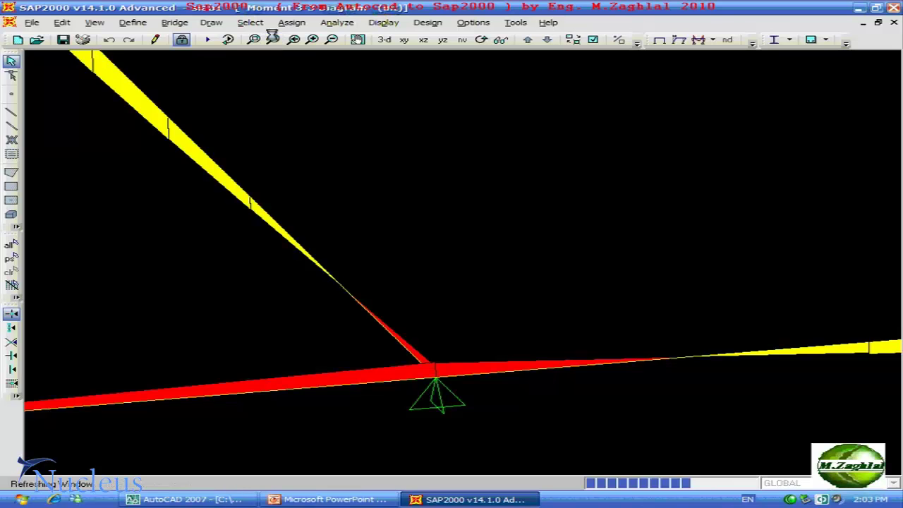
middle_drag(356, 164, 373, 165)
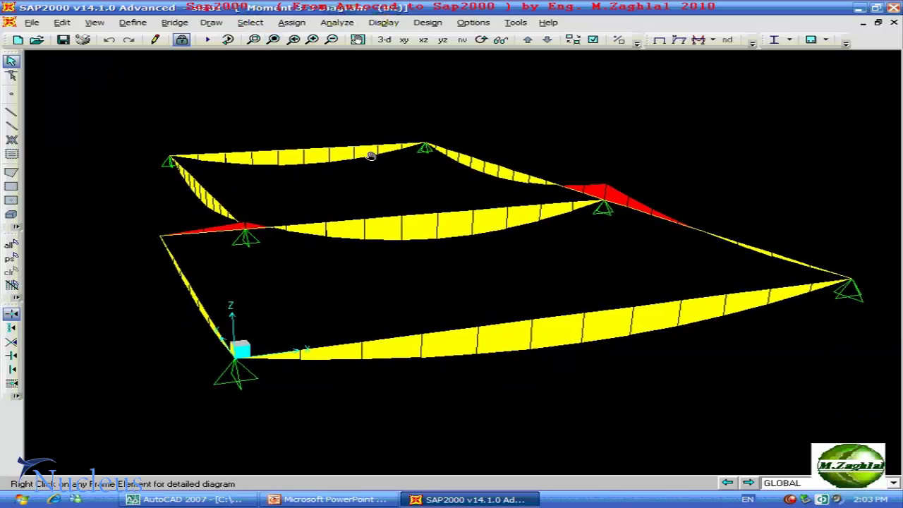
Step: Display the Shear 2-2 force diagram on the frames
click(713, 40)
click(730, 72)
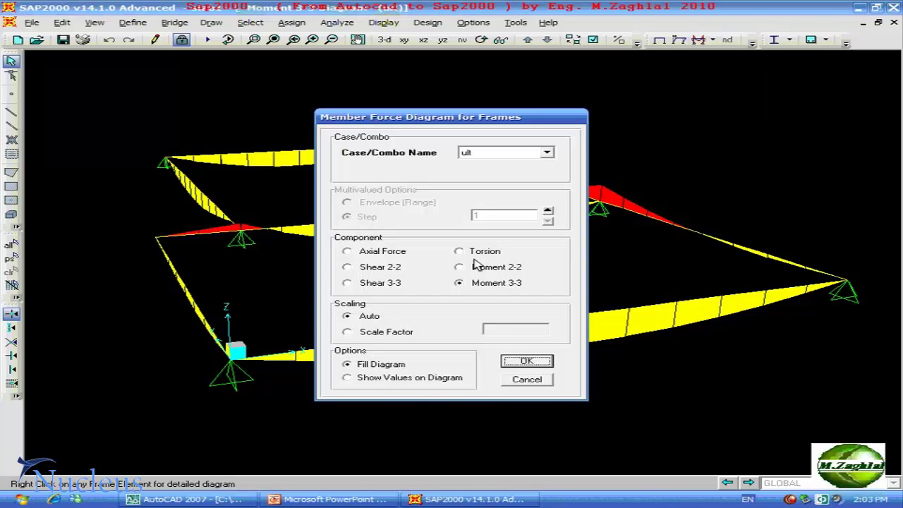
click(388, 270)
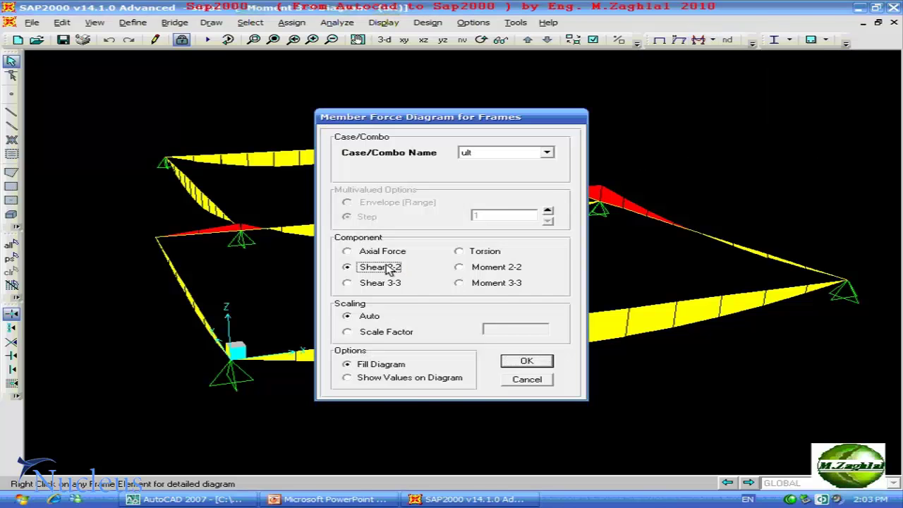
click(529, 362)
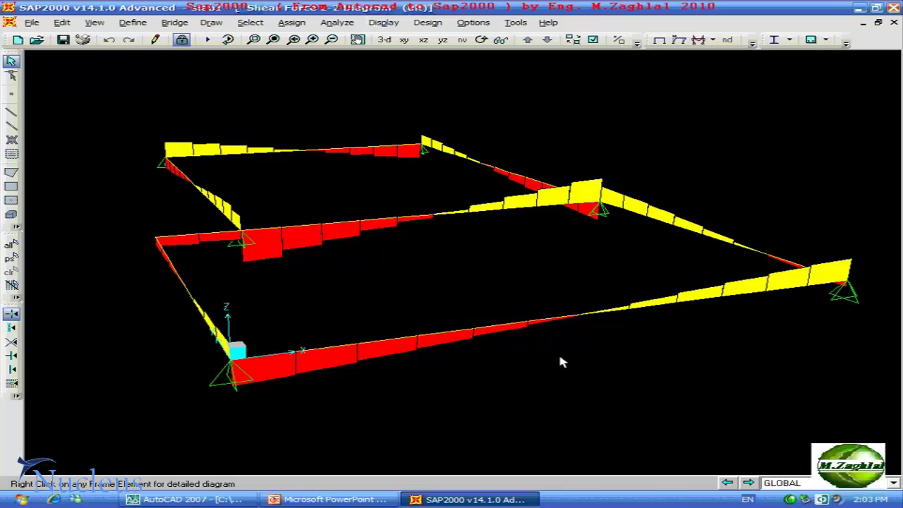
Step: Open the shell force diagram settings and dismiss them without changes
click(714, 41)
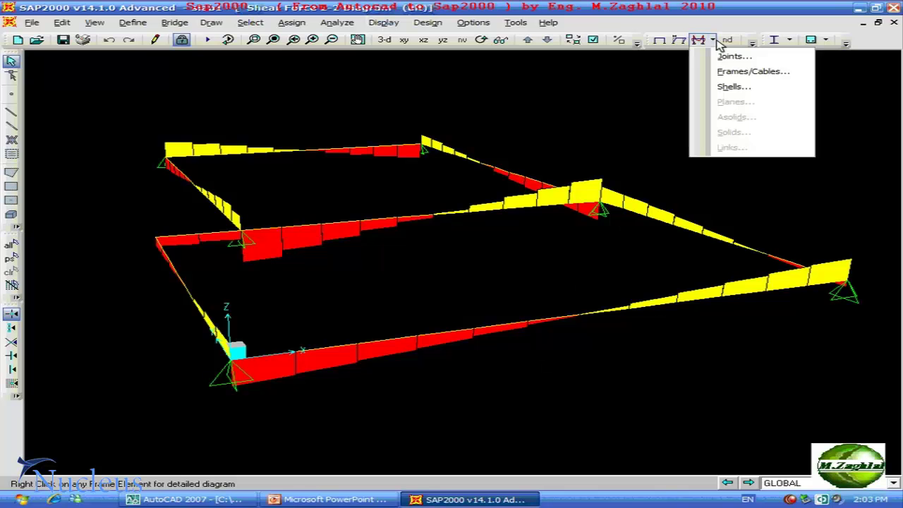
click(713, 40)
click(714, 41)
click(732, 86)
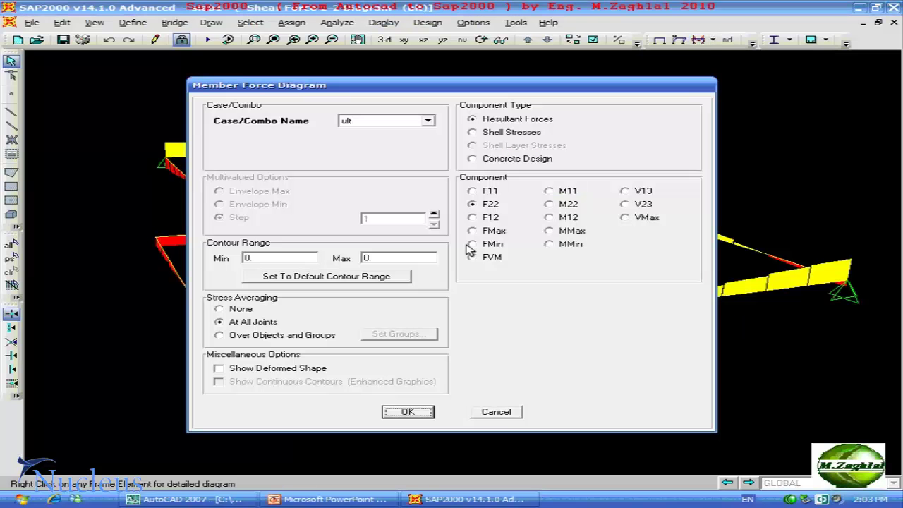
click(495, 412)
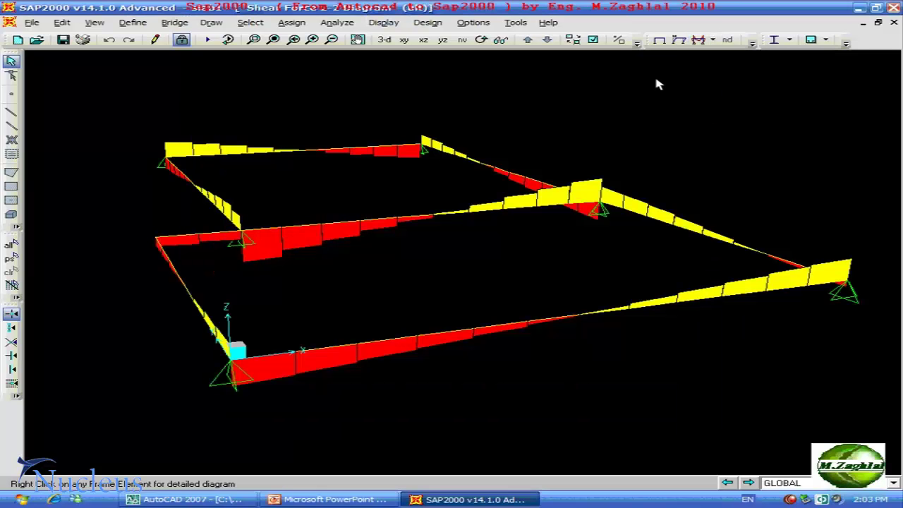
Step: Redisplay Shear 2-2 with values on the diagram and a fixed scale factor, then switch to plan view
click(713, 40)
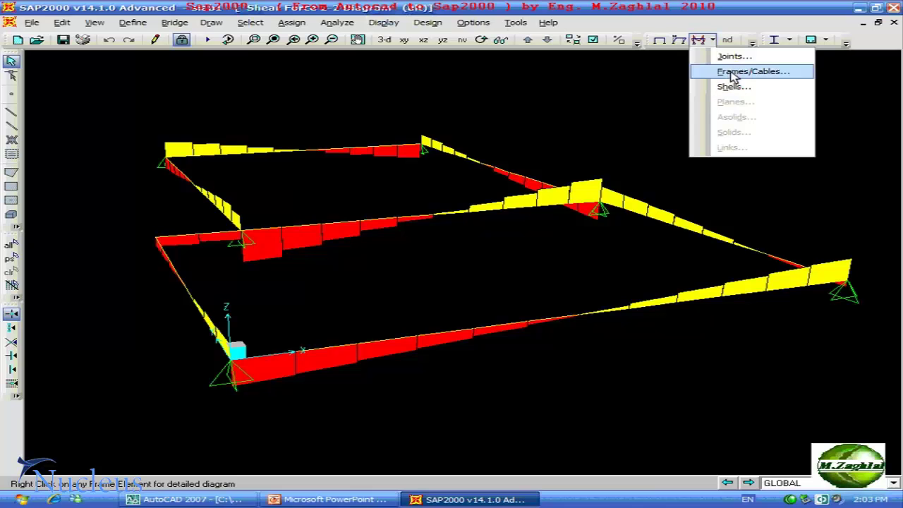
click(734, 72)
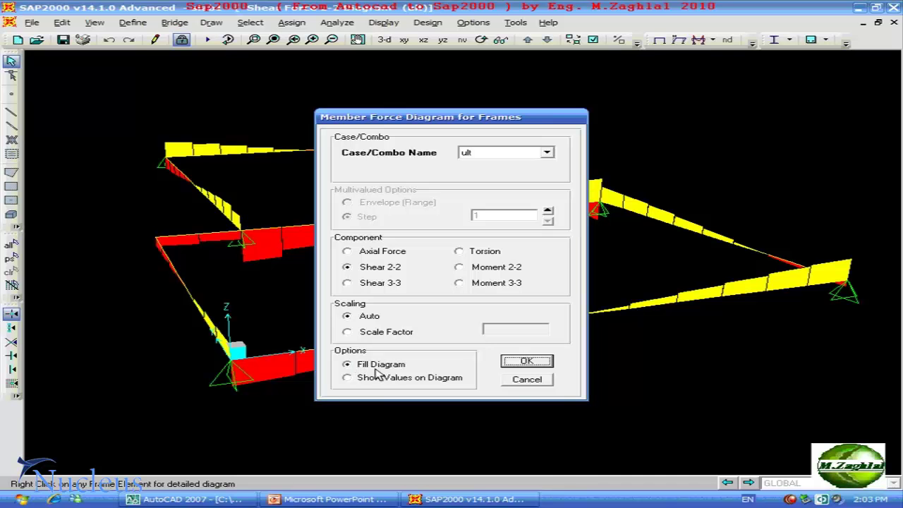
click(384, 378)
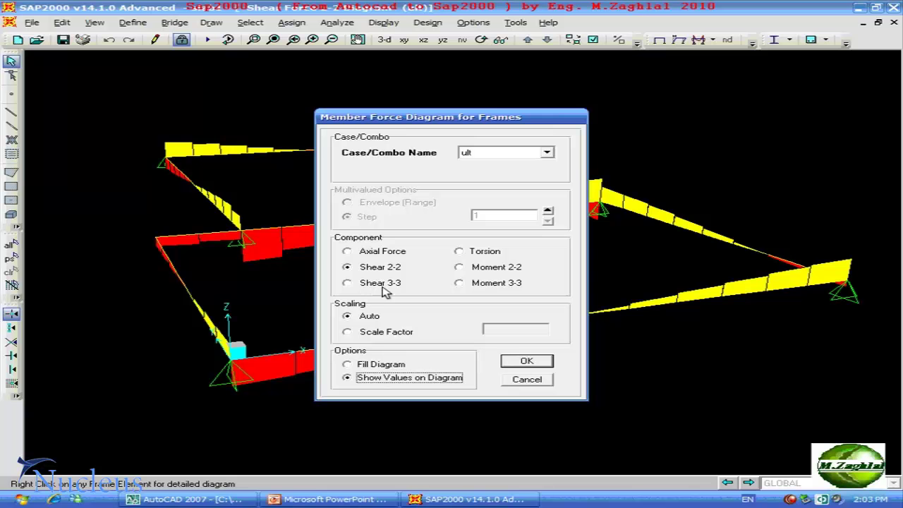
click(381, 332)
double_click(485, 330)
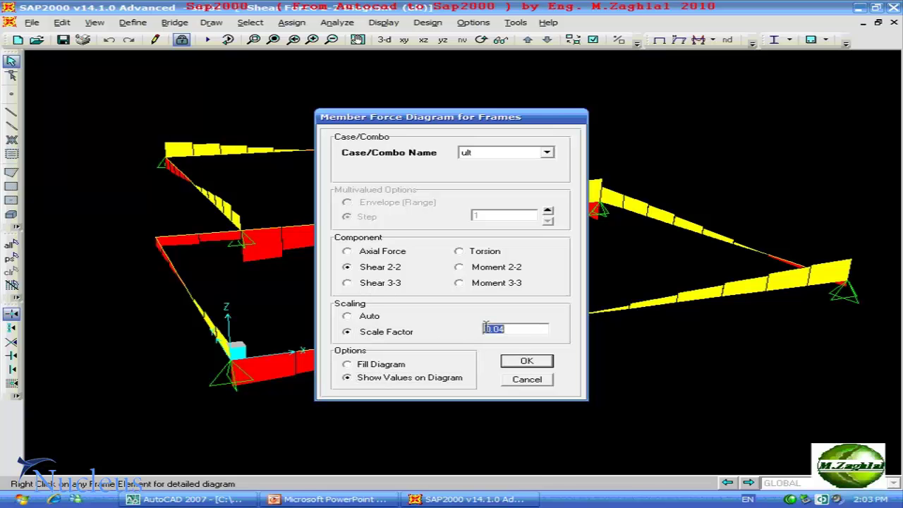
drag(486, 329, 494, 321)
click(485, 328)
click(533, 360)
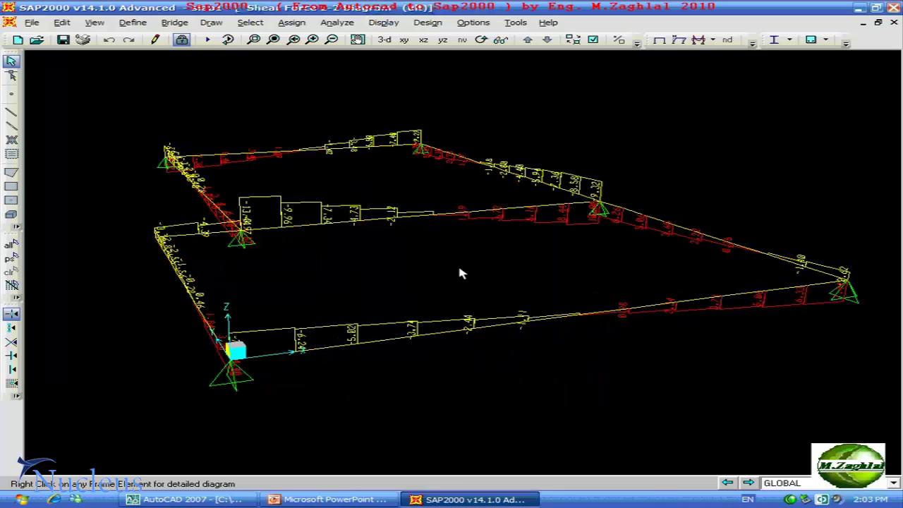
click(404, 40)
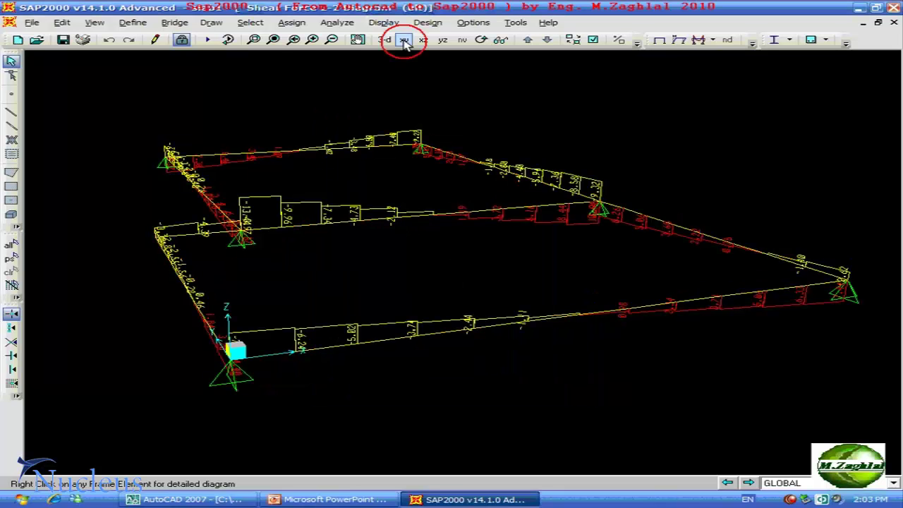
Step: Turn on area display so the slab appears in the plan view
click(593, 39)
click(187, 321)
click(399, 358)
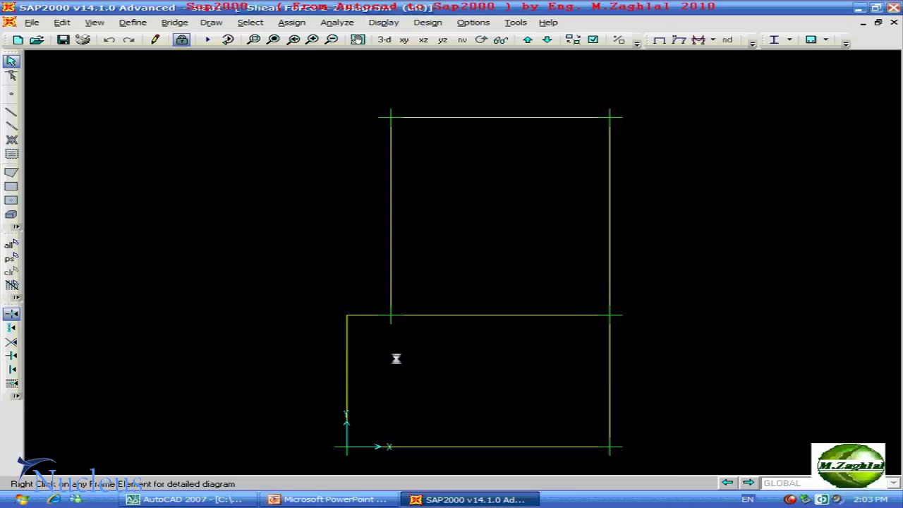
Step: Plot the slab's M11 shell moment contours for the ult combination
click(713, 40)
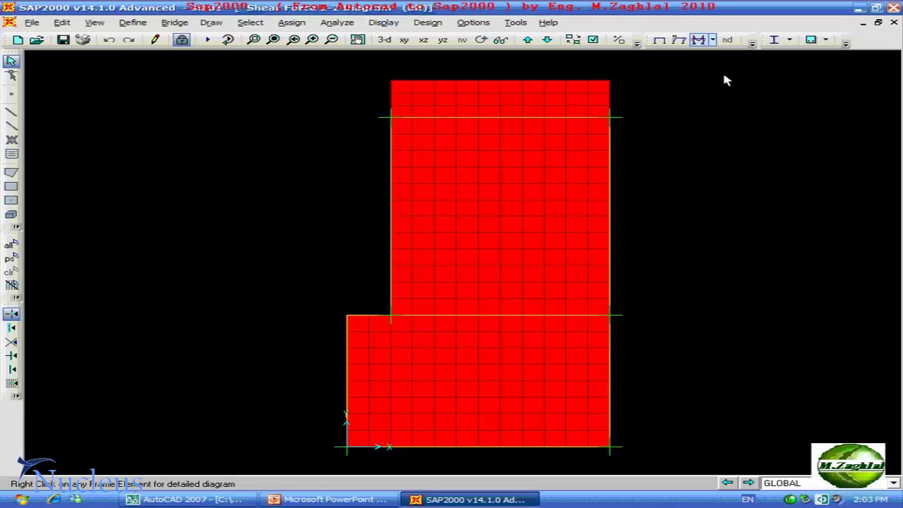
click(733, 86)
click(561, 191)
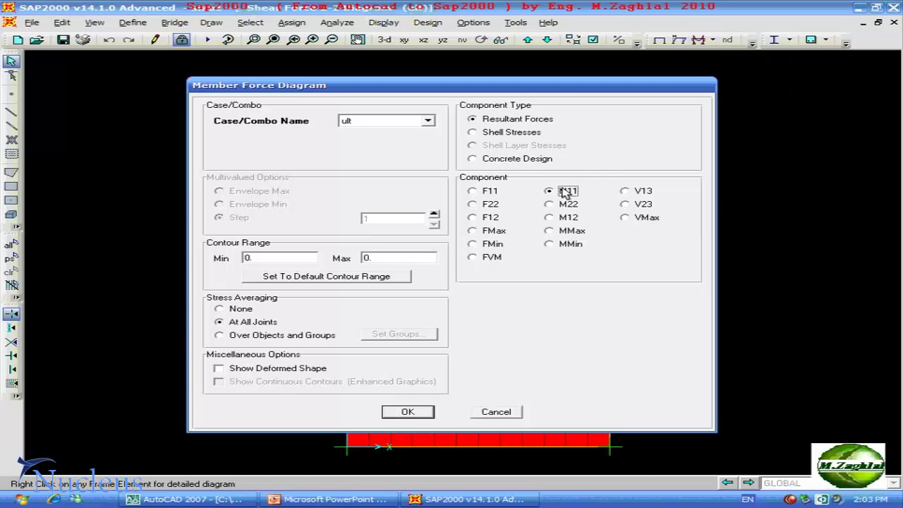
click(415, 411)
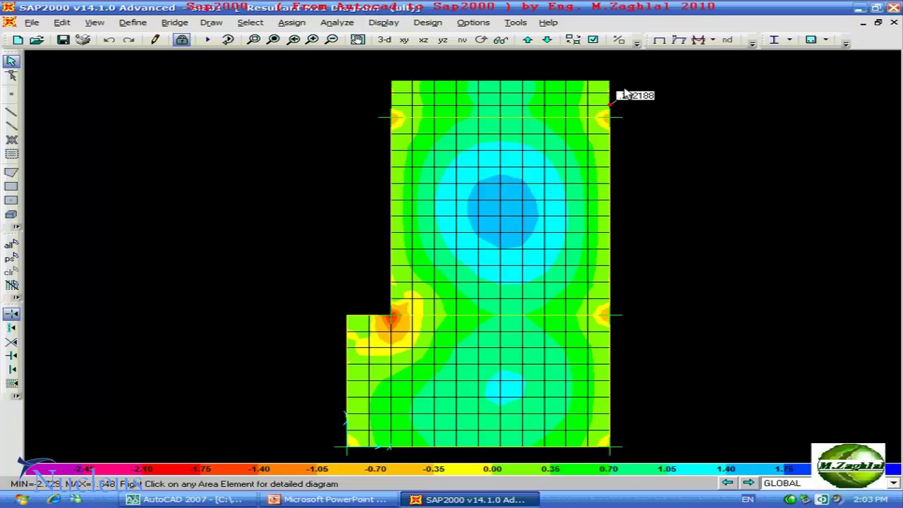
Step: Change the slab's shell moment contours to M22
click(705, 41)
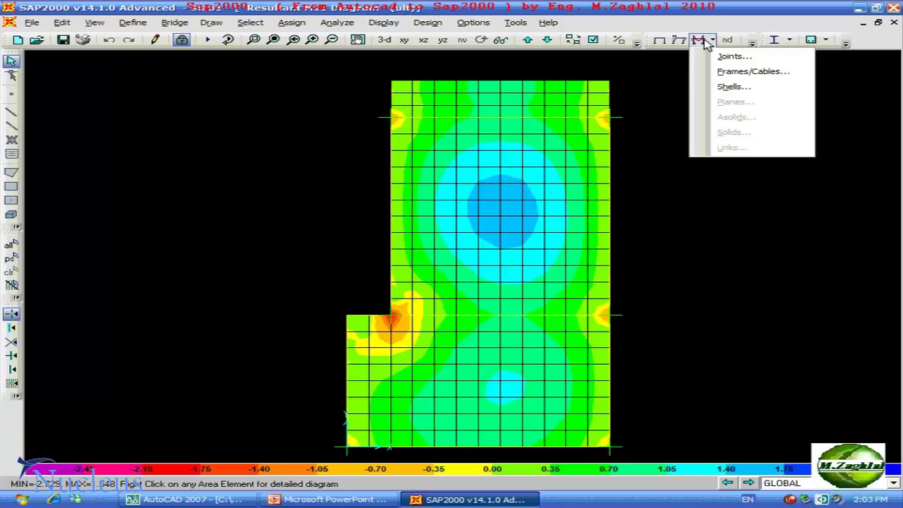
click(726, 88)
click(558, 204)
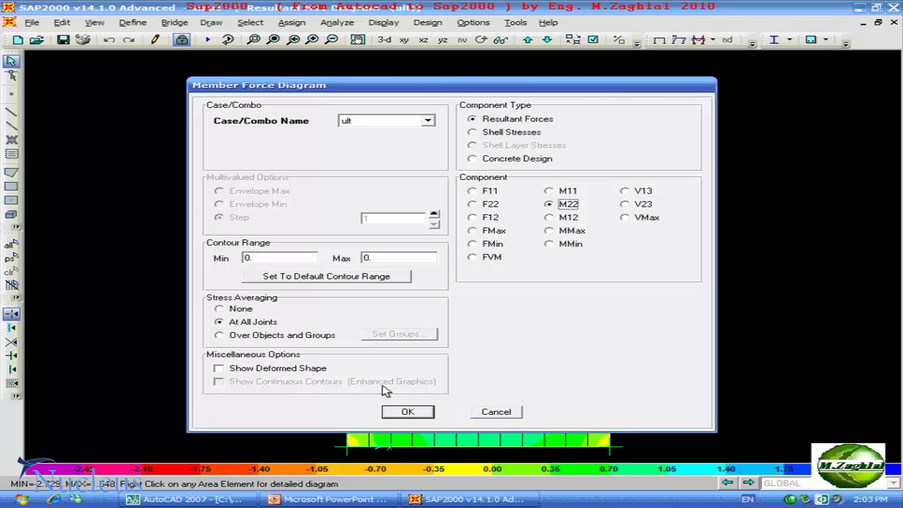
click(408, 412)
mouse_move(484, 219)
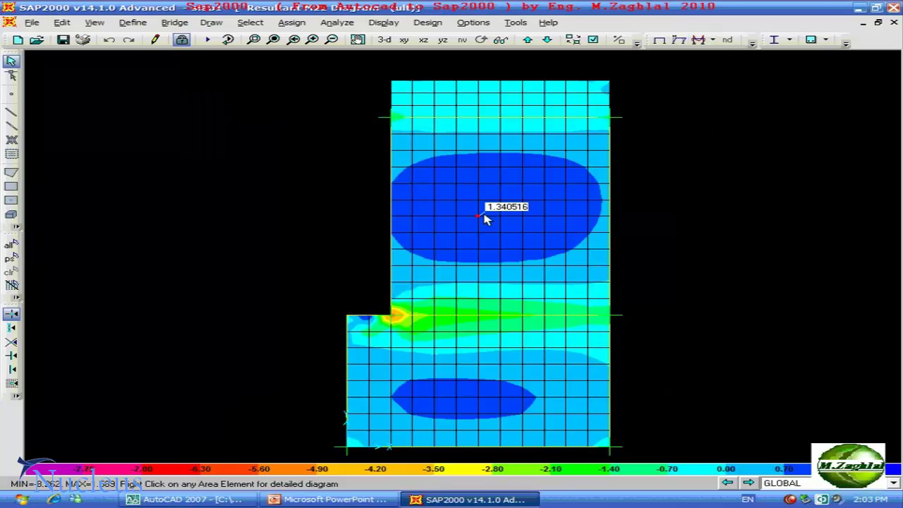